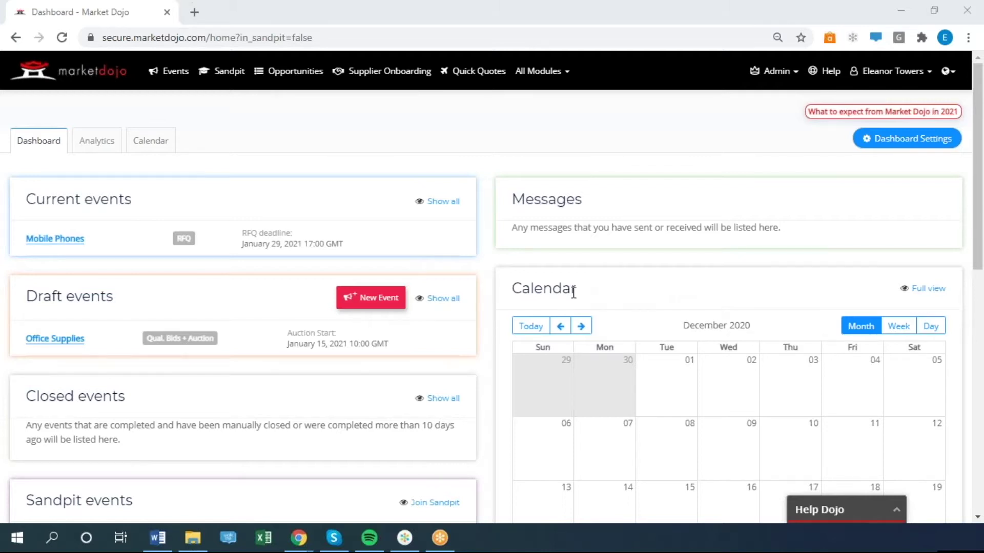
Move the Calendar widget above the Messages widget on the dashboard.
drag(574, 287, 564, 174)
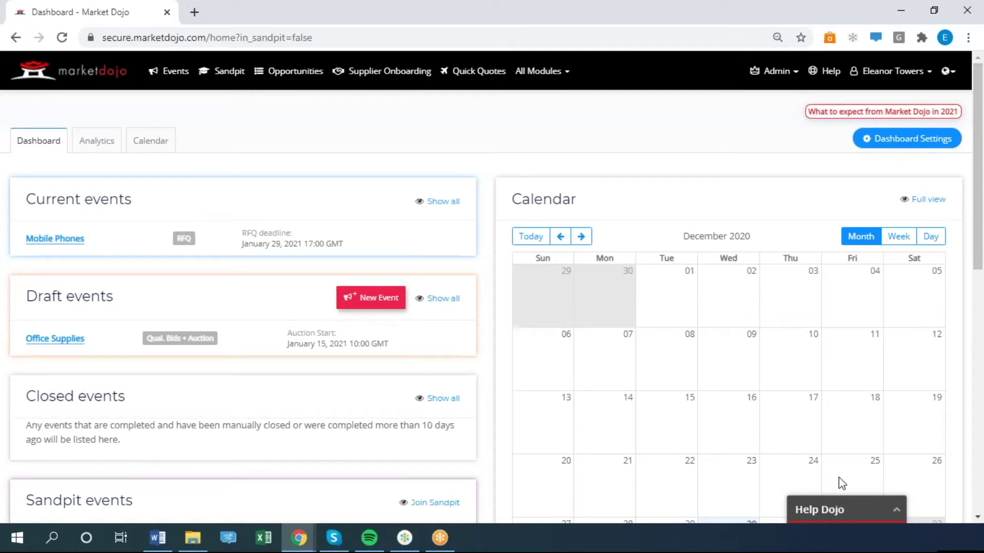
Open Help Dojo, expand its Contact Us topic to view the support options, and close the help window.
click(817, 514)
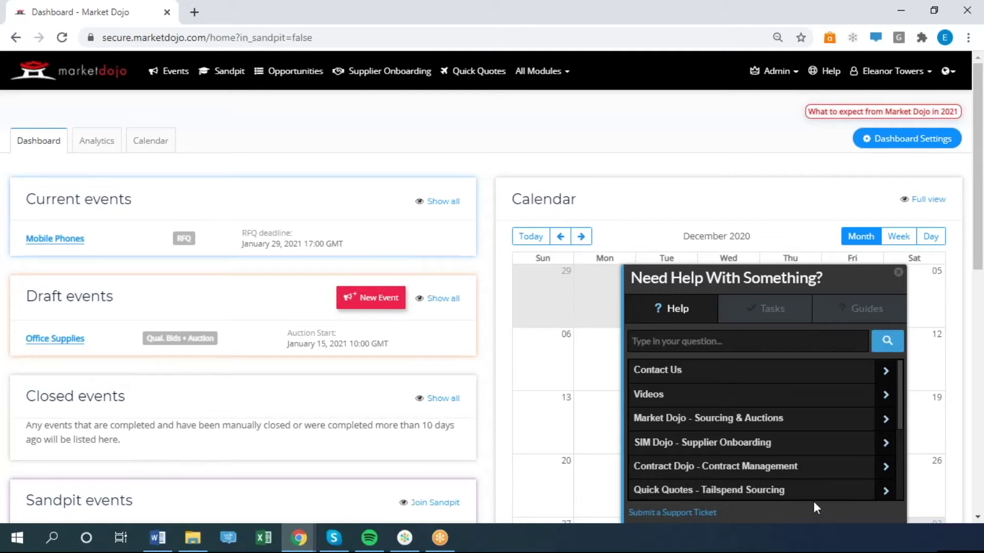
click(652, 374)
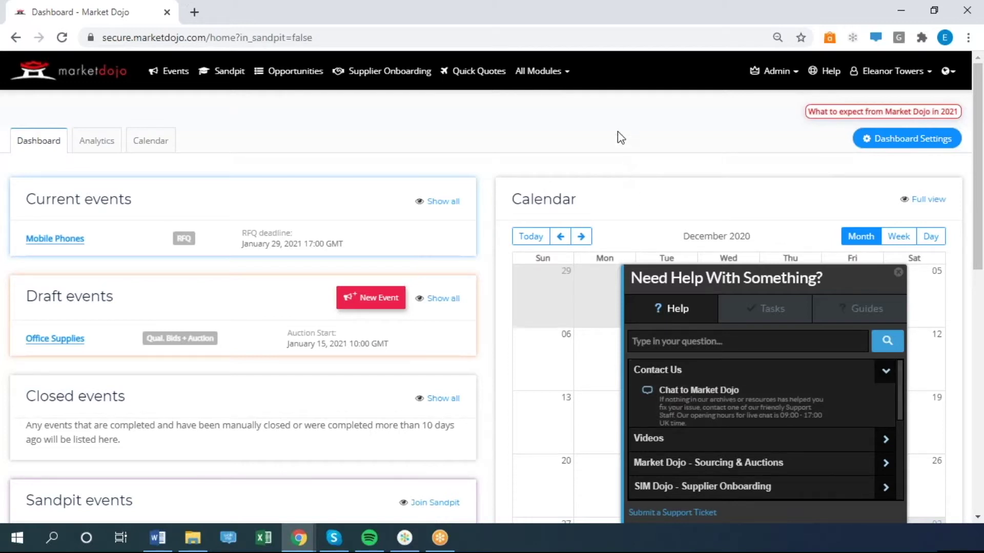
click(898, 272)
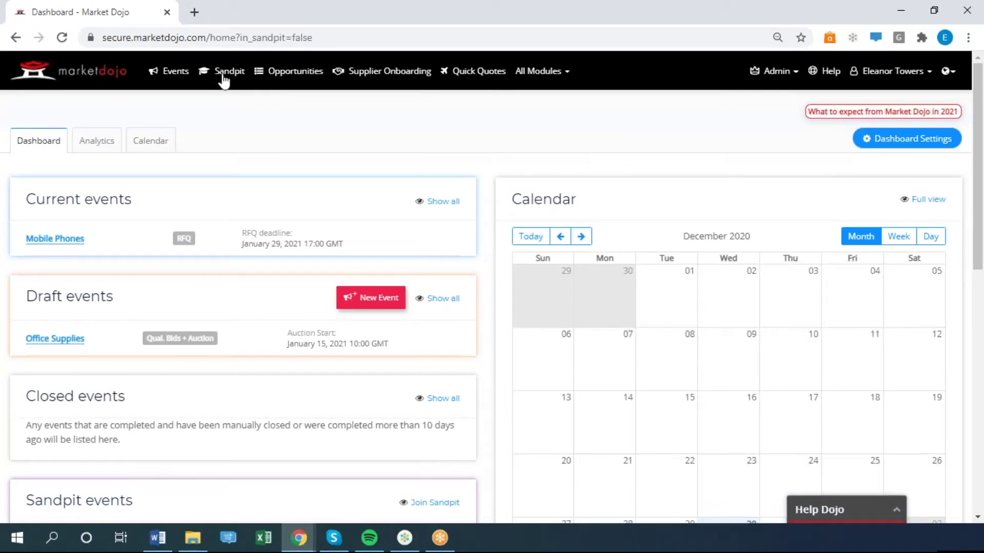
Enter the Sandpit and check which host and participant roles can be acted as, keeping the Host role.
click(222, 78)
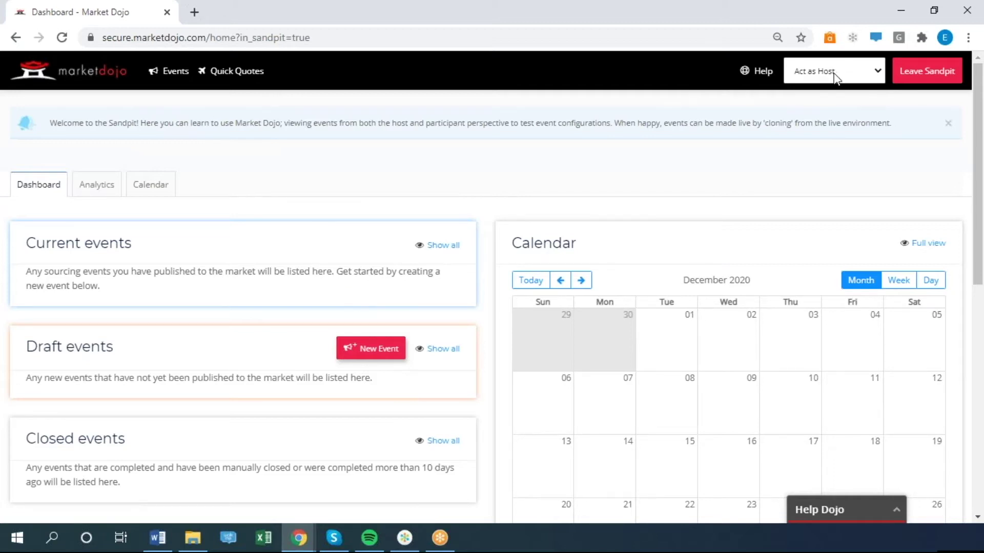
click(814, 68)
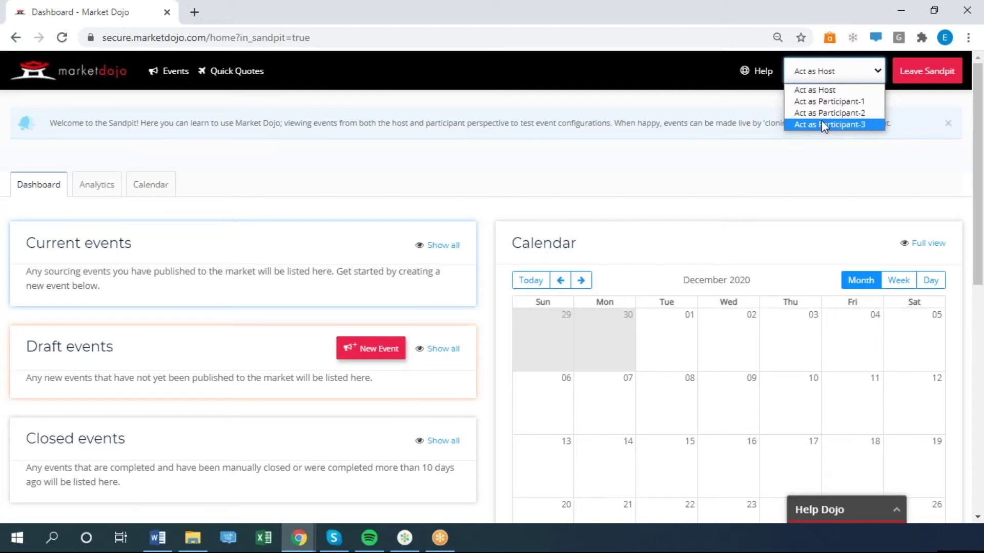
click(666, 165)
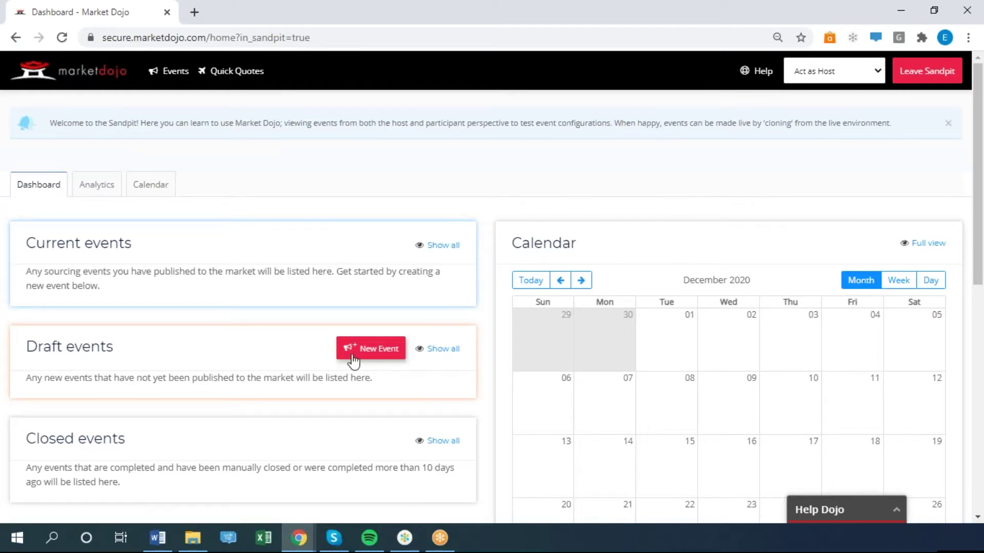
Start a new event and review the Use template and Clone event choices, including cloning from outside the Sandpit.
click(378, 358)
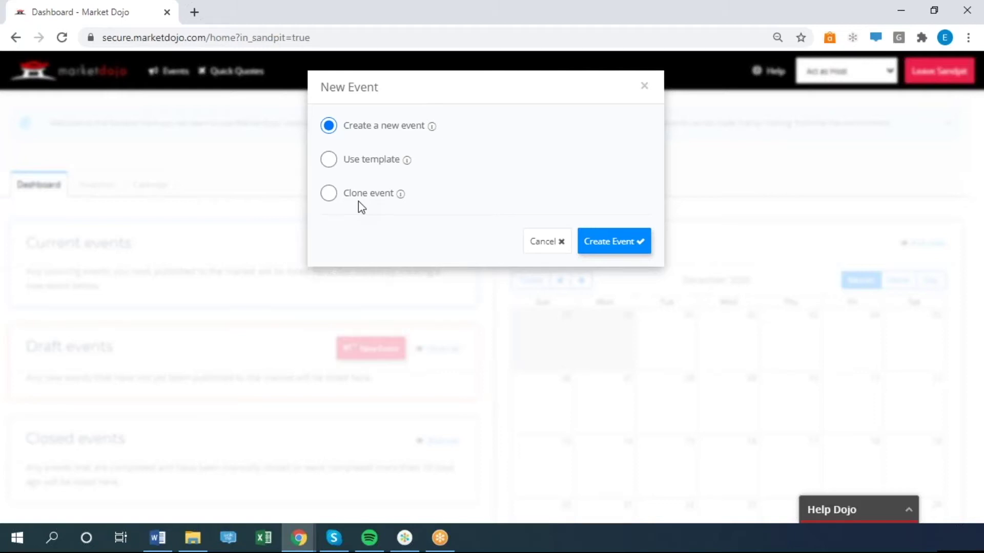
click(331, 162)
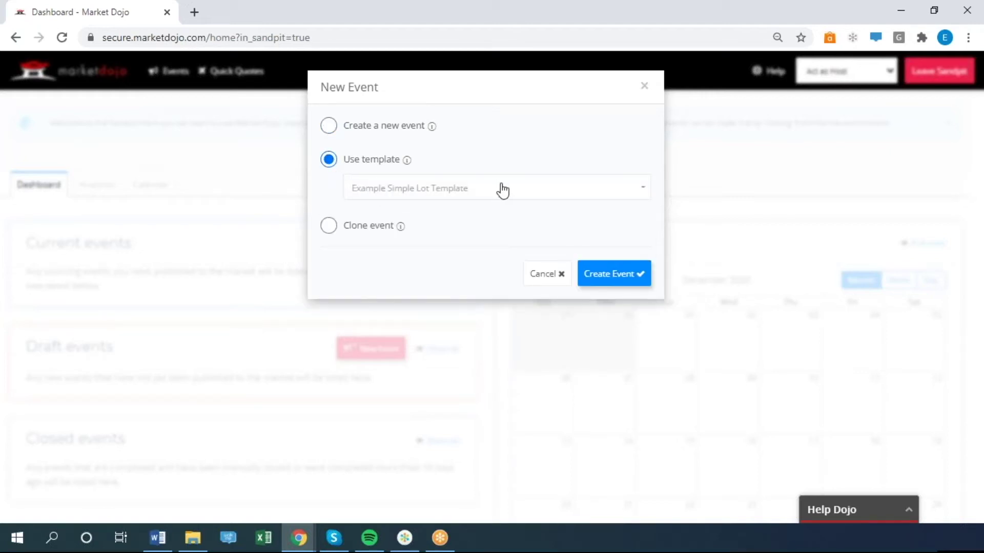
click(496, 189)
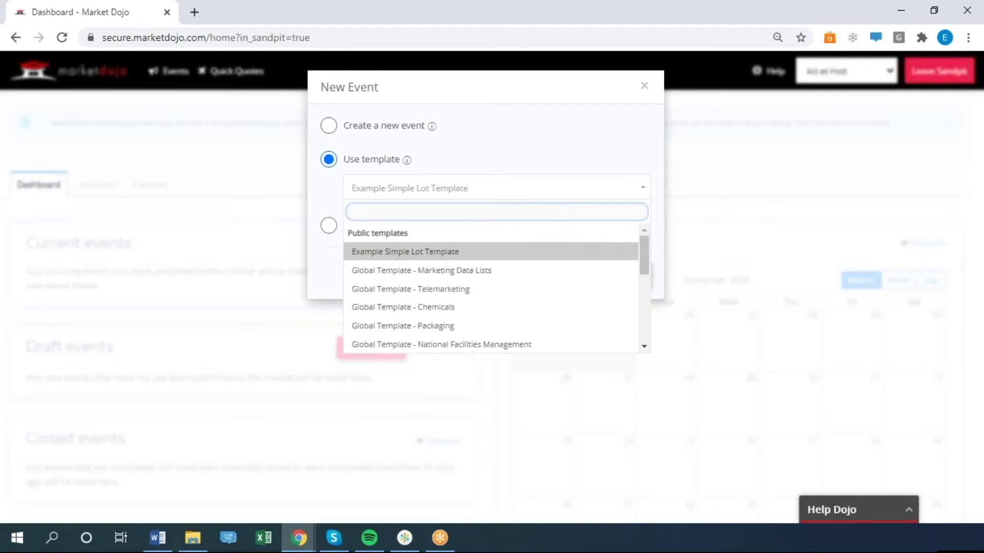
click(468, 153)
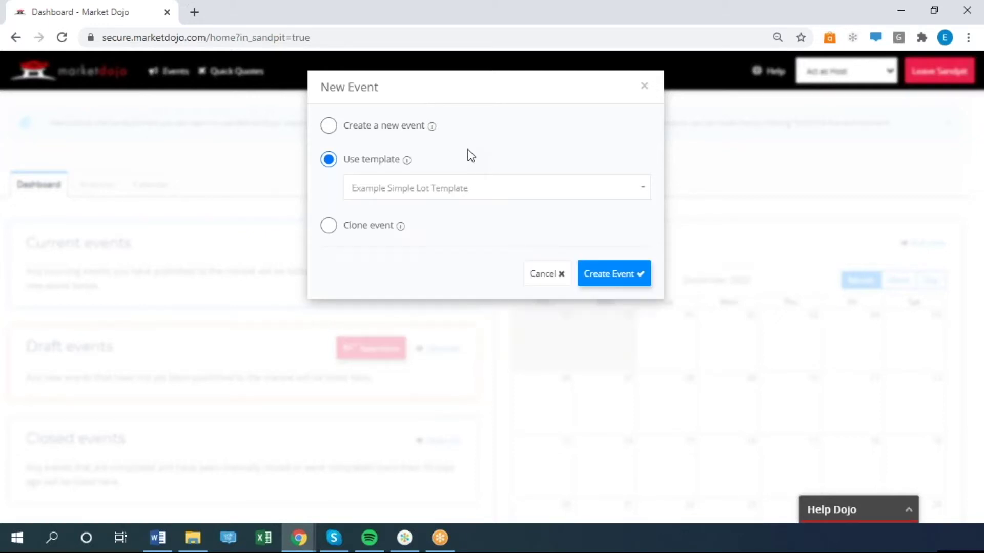
click(329, 227)
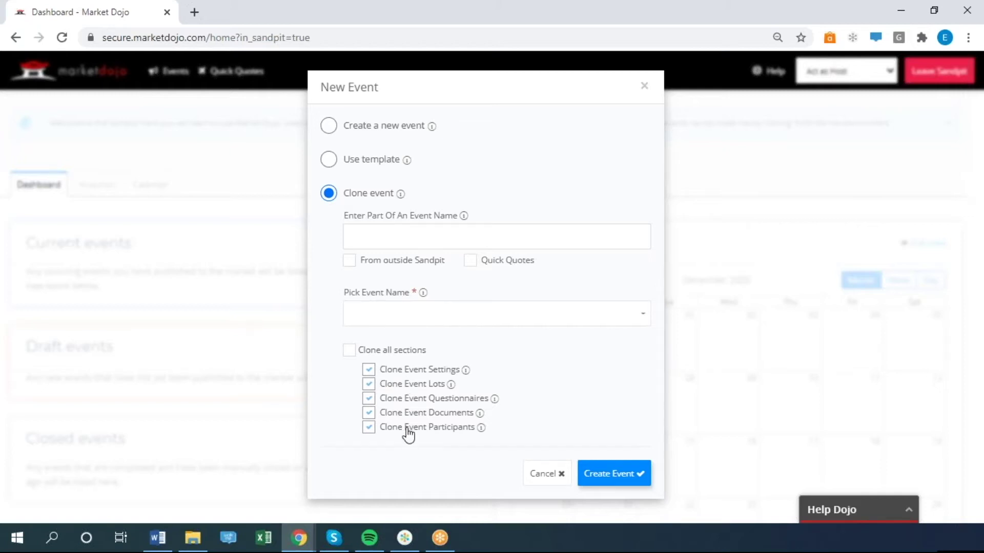
click(349, 260)
Create a new event from scratch and name it "IT Hardware Tender".
click(327, 126)
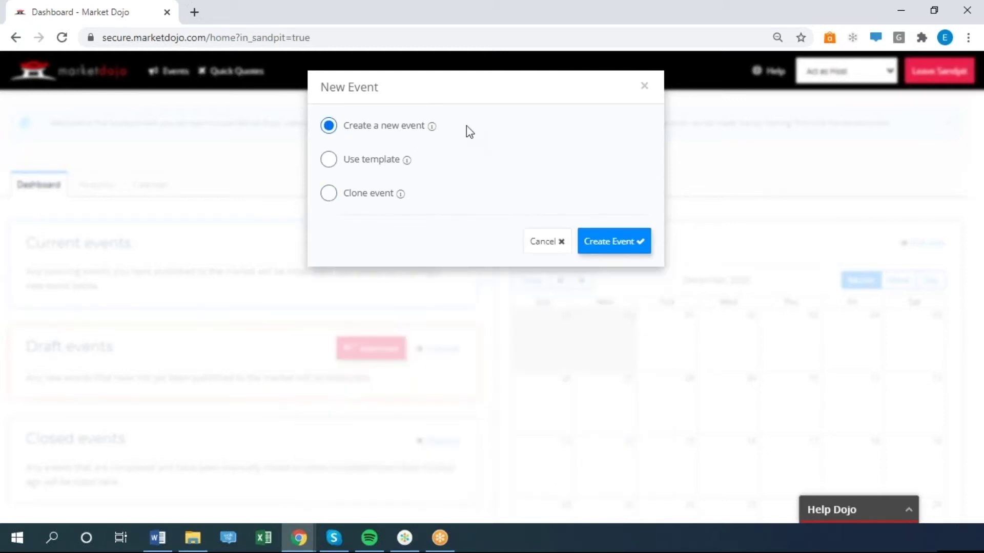
click(622, 243)
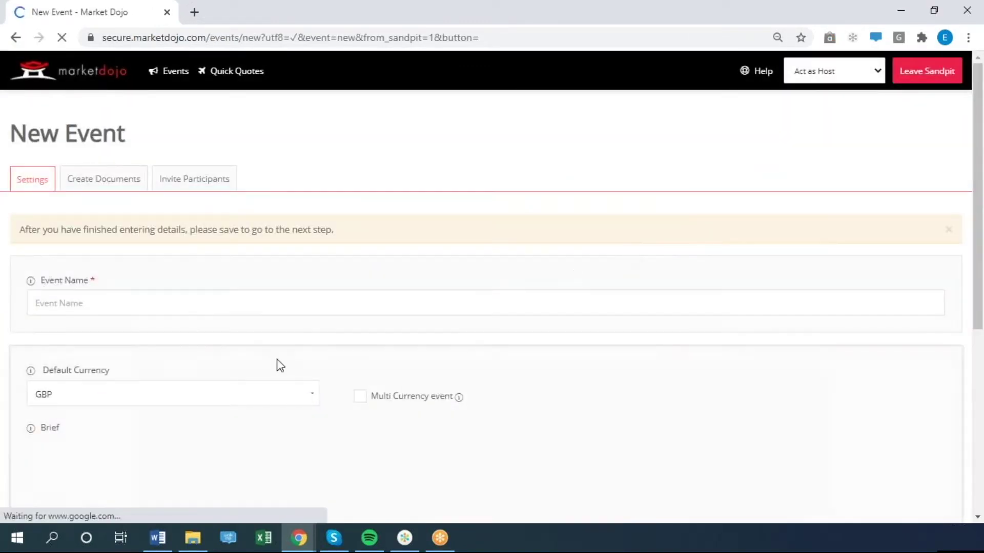
scroll(237, 321, down, 2)
click(133, 229)
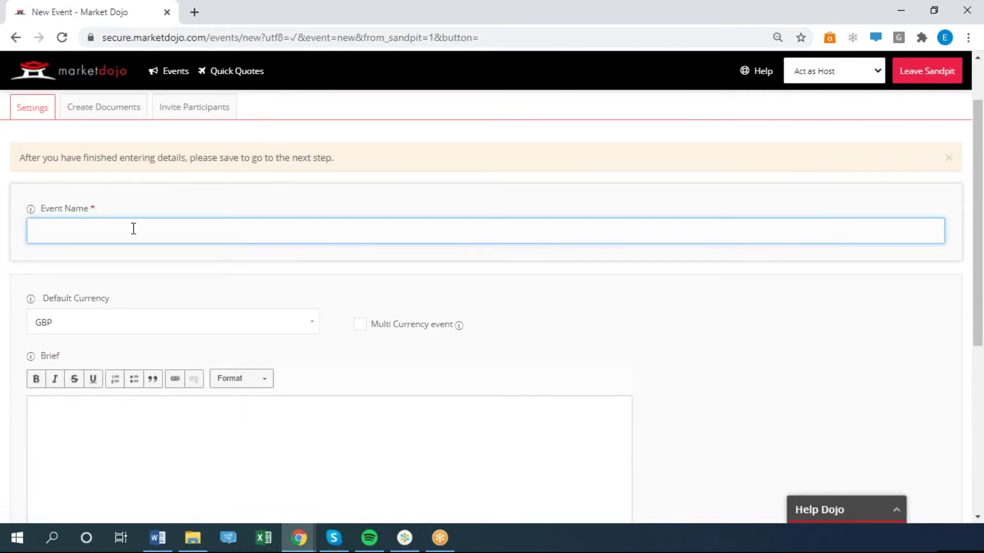
text(IT Hardware Tender)
Look through the default currency choices for the event, keeping GBP.
scroll(132, 234, down, 1)
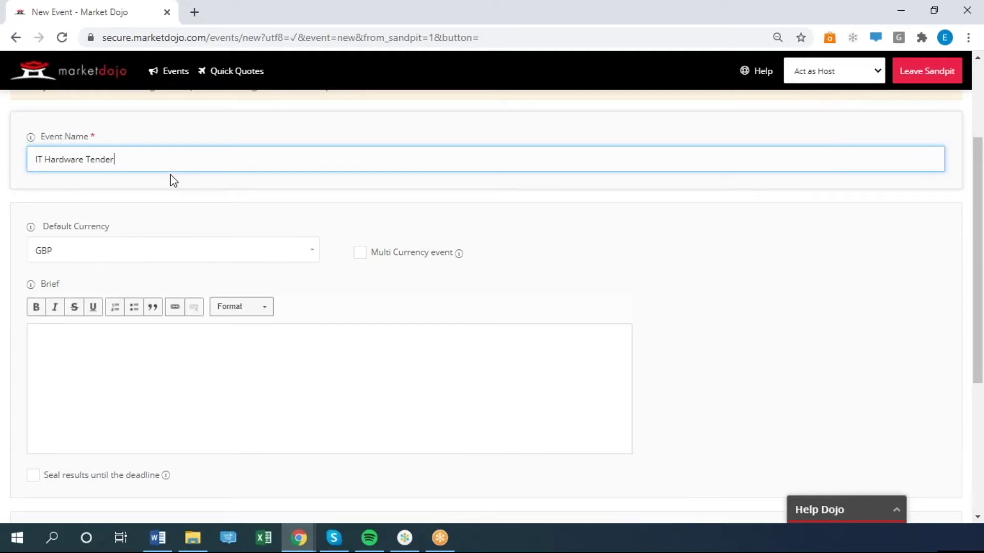
scroll(301, 232, down, 2)
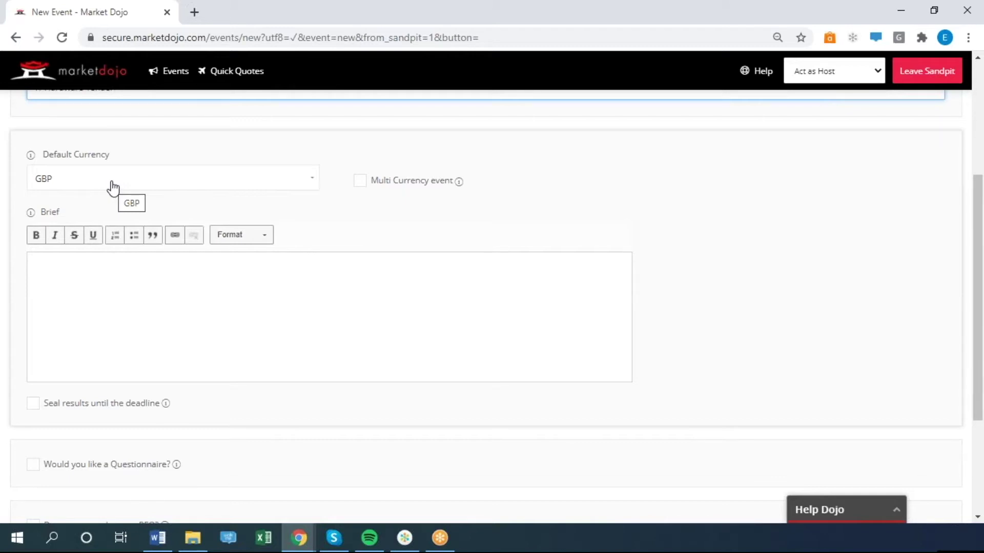
click(113, 188)
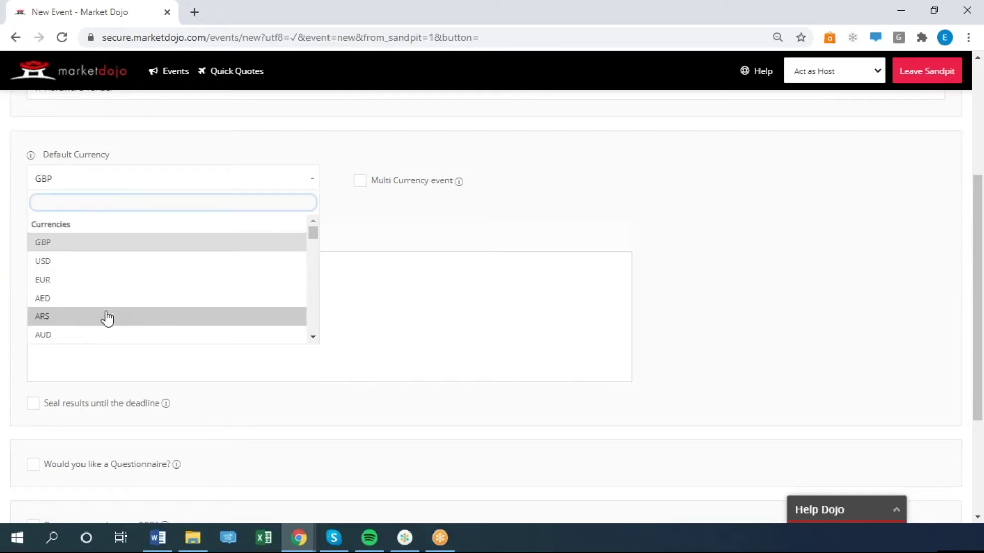
click(413, 226)
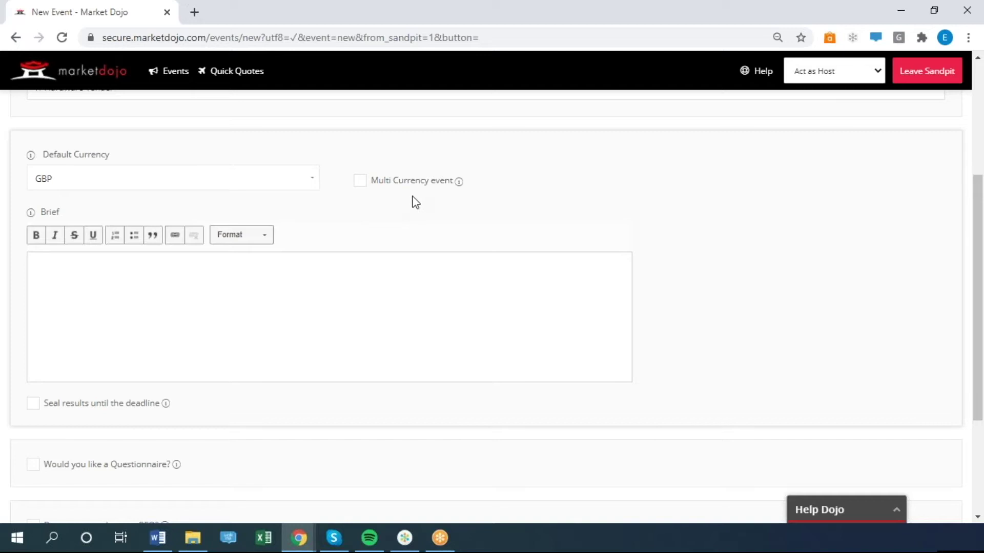
Write the event brief as five lines: "Intro to Company", "Details of requirement", "Key dates", "Process" and "Contact".
click(64, 280)
text(Intro to Company De)
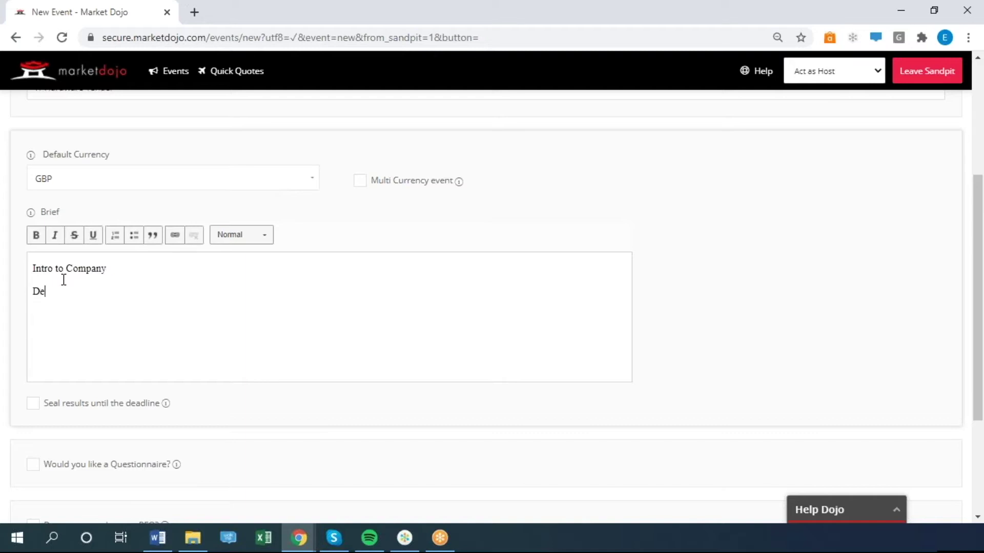
text(tails of requirement)
key(Return)
text(Key dates)
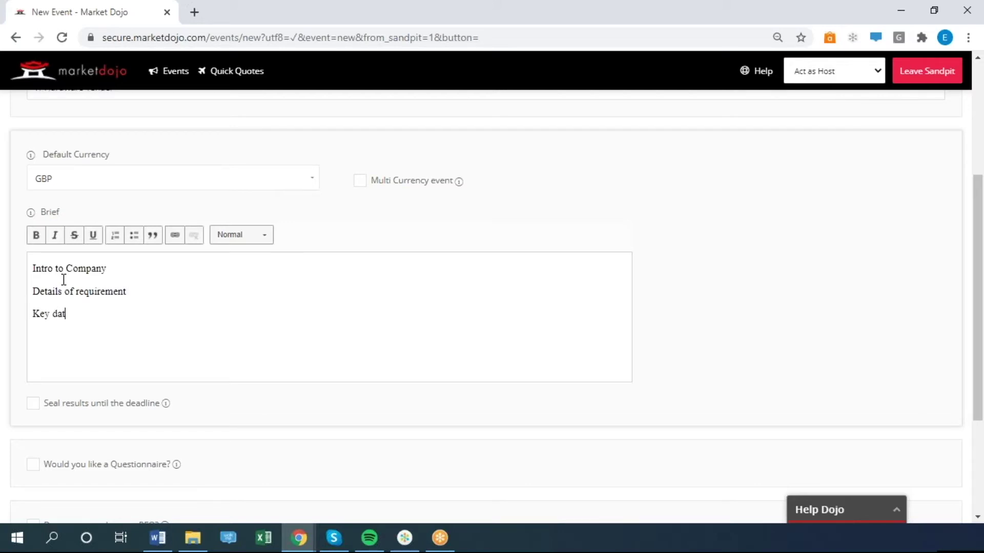
key(Return)
text(Process)
key(Return)
text(Con)
text(atc)
key(BackSpace)
key(BackSpace)
text(ct)
key(BackSpace)
key(BackSpace)
key(BackSpace)
text(tact)
Add a questionnaire to the event and name it "Proposal".
scroll(161, 260, down, 3)
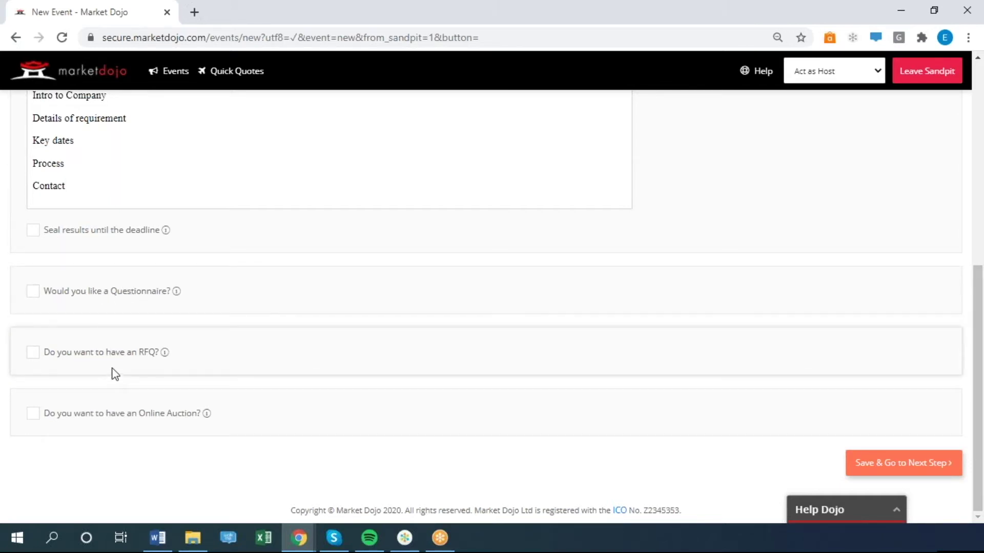
click(34, 291)
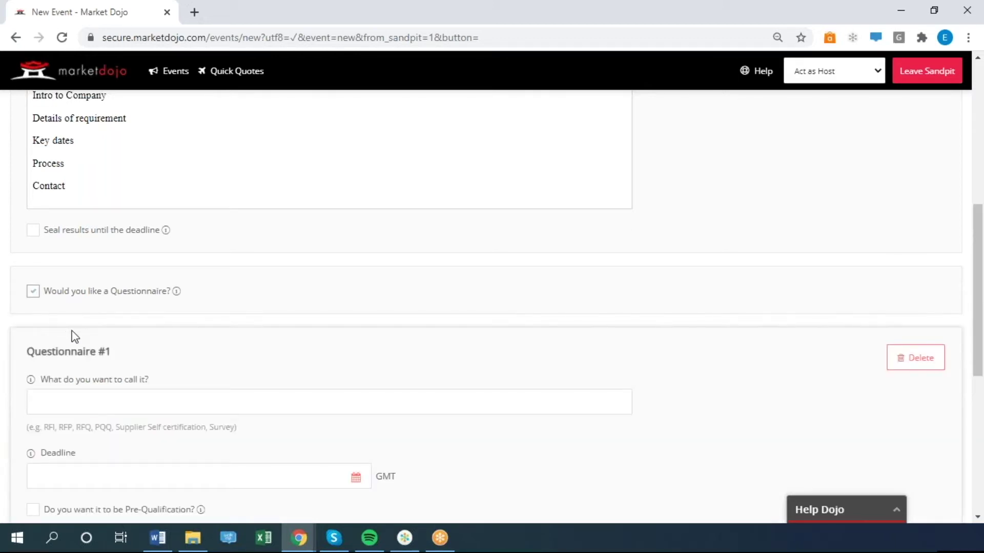
scroll(154, 343, down, 1)
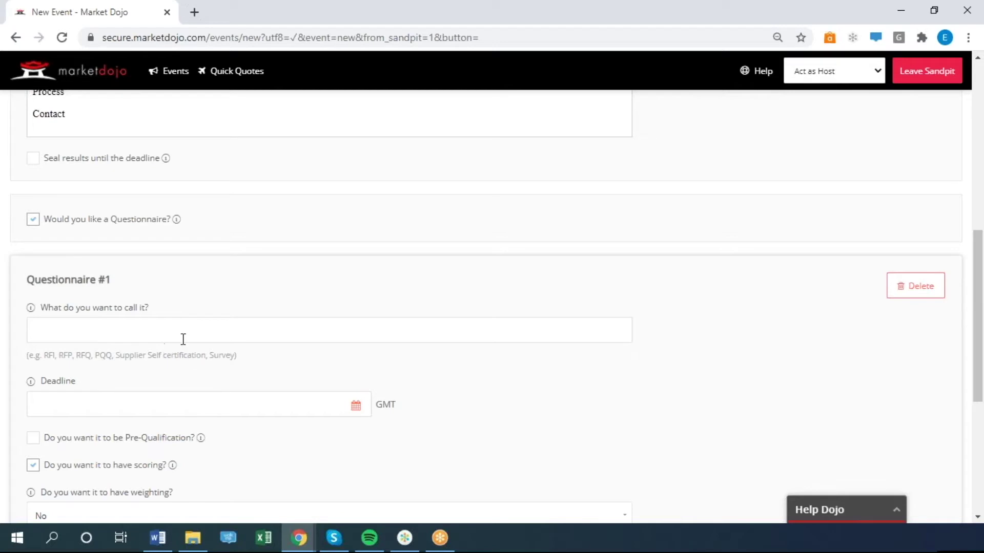
click(180, 336)
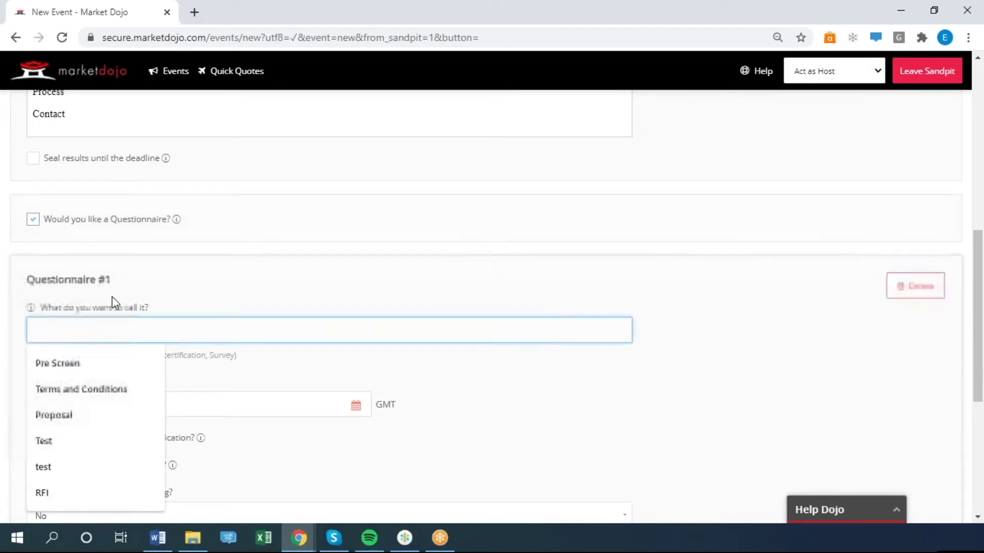
click(96, 416)
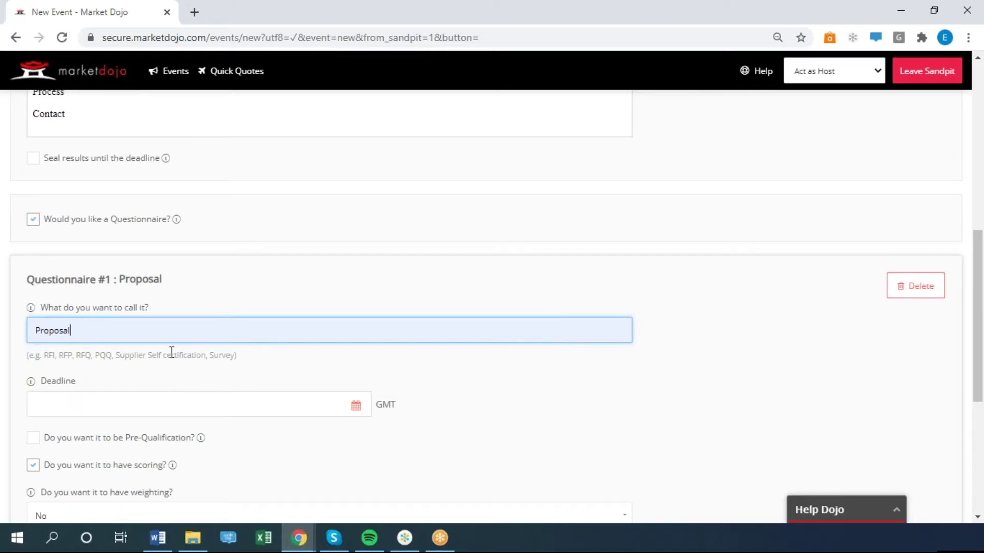
scroll(153, 343, down, 1)
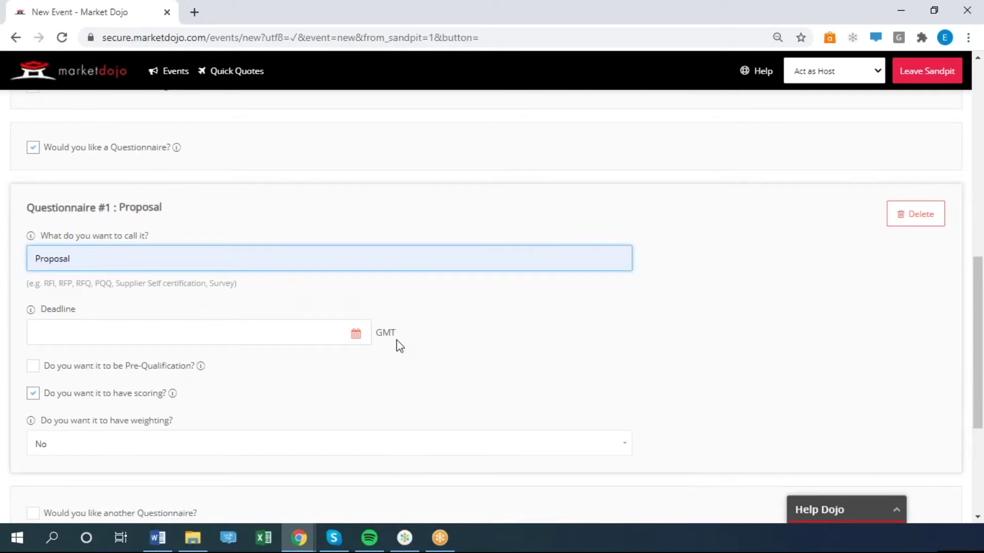
click(356, 333)
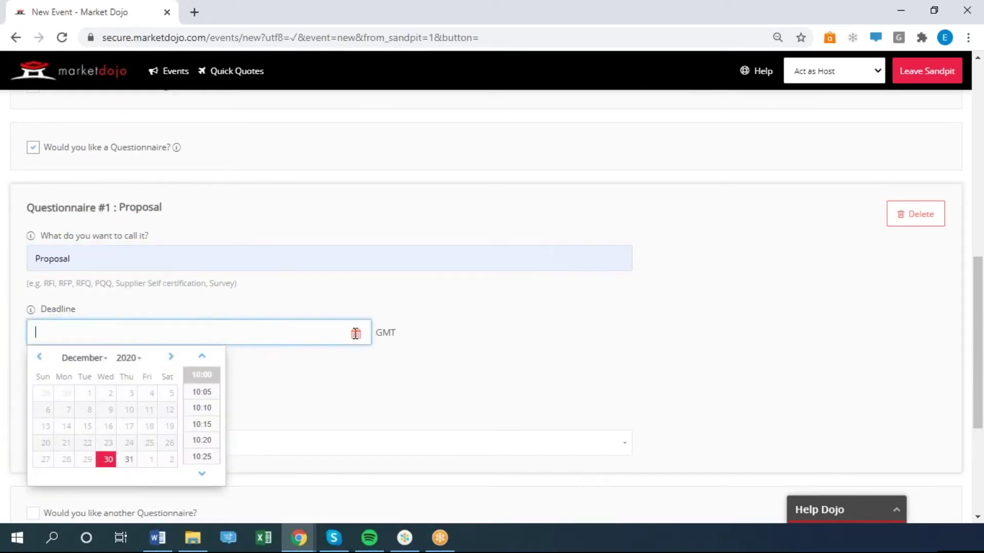
click(170, 357)
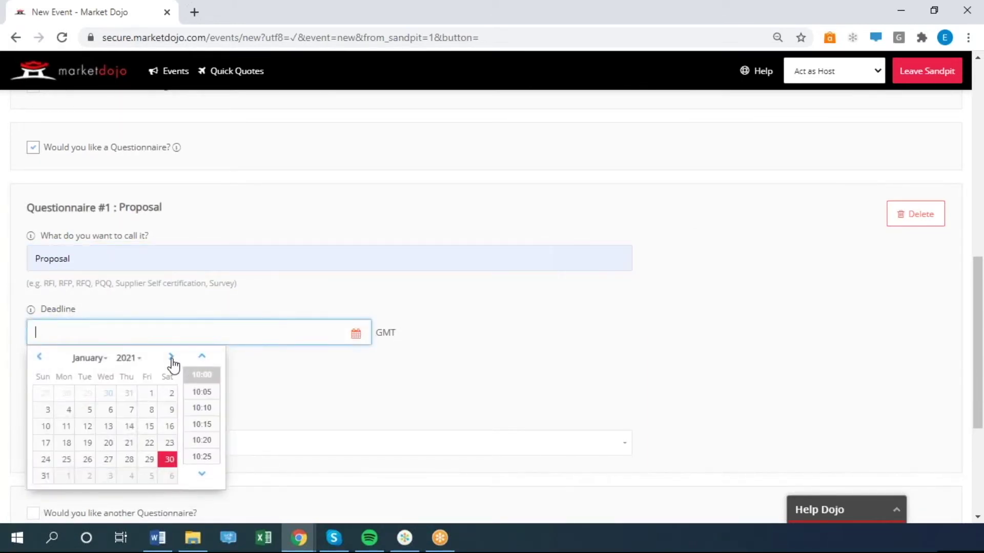
click(146, 412)
scroll(203, 423, down, 20)
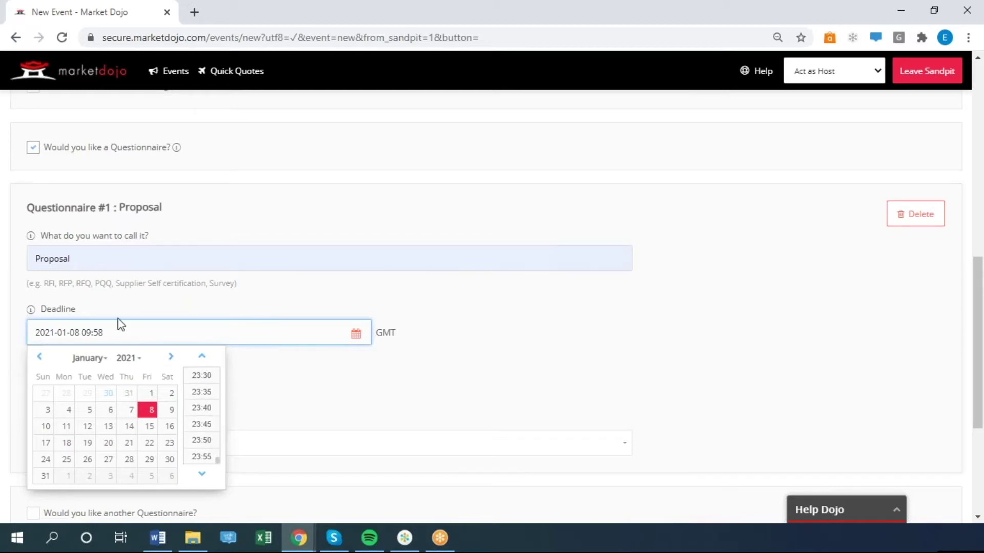
double_click(86, 333)
text(17)
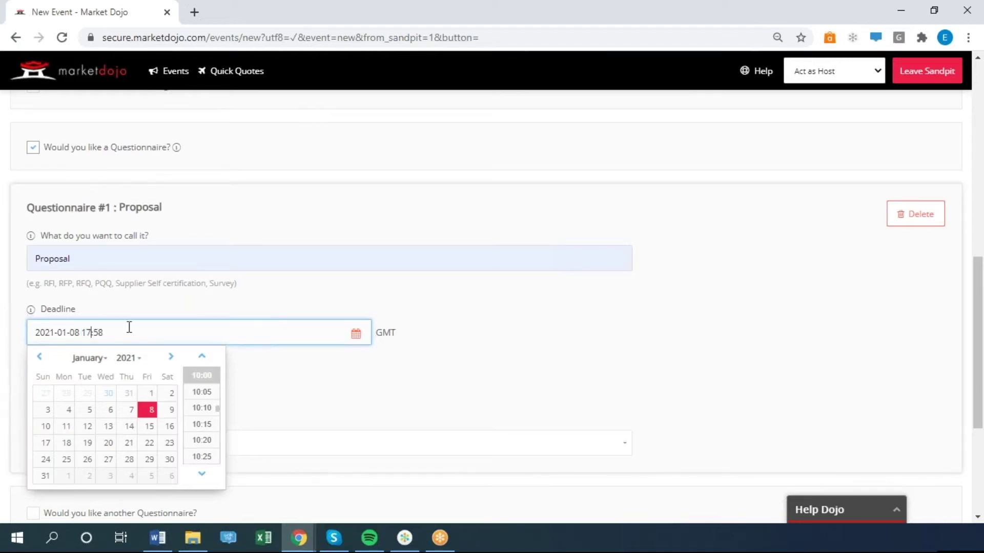
key(BackSpace)
key(BackSpace)
text(00)
click(195, 296)
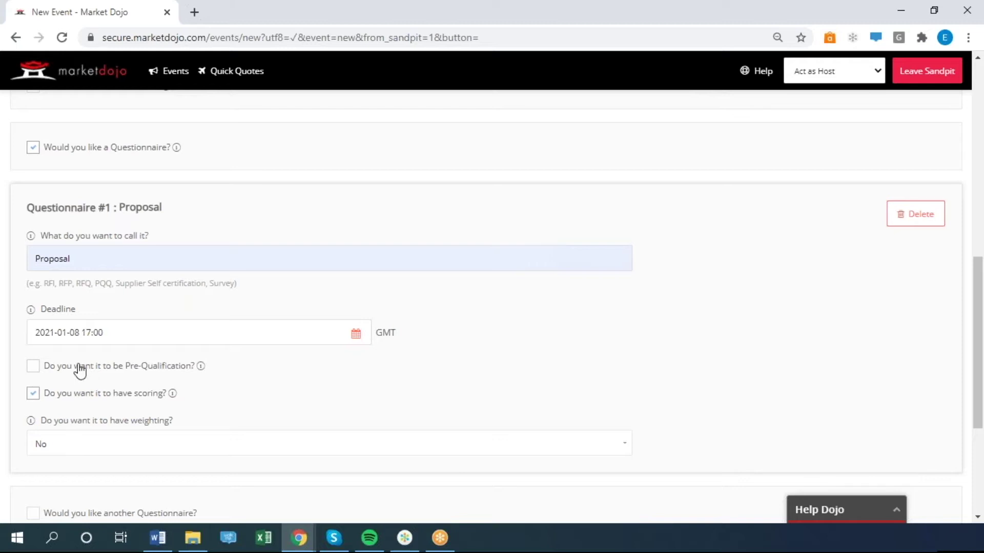
Check the weighting choices for the Proposal questionnaire and turn its scoring off.
click(33, 393)
click(164, 455)
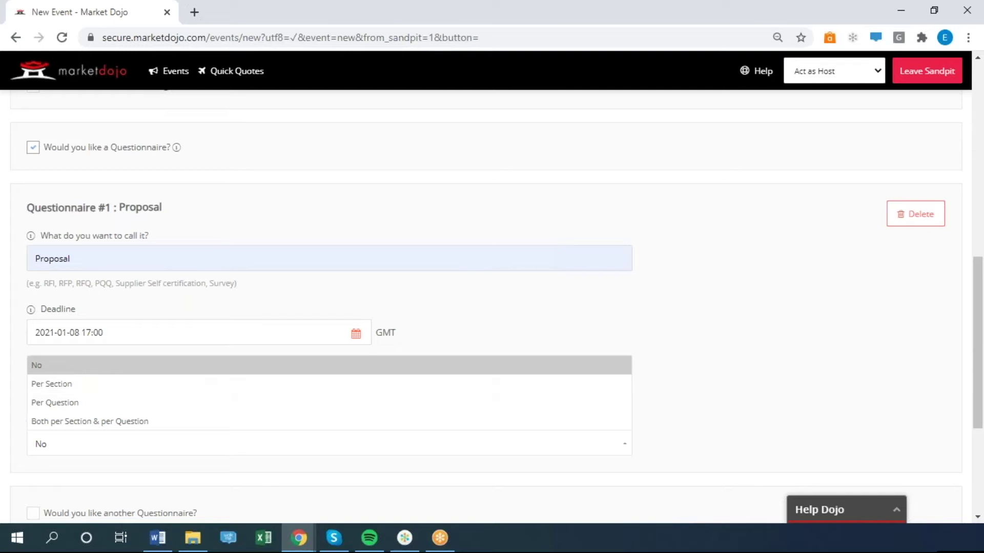
click(441, 291)
click(33, 394)
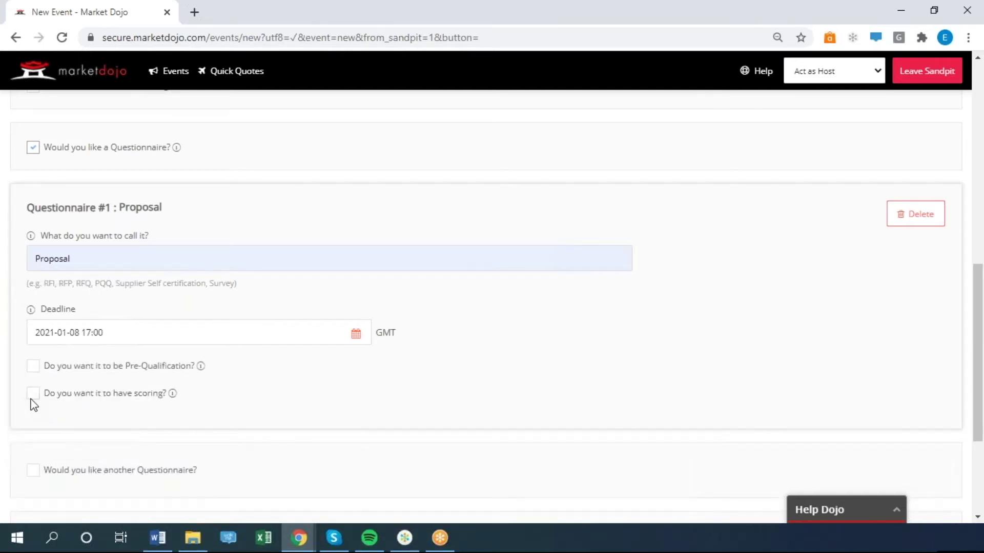
scroll(325, 403, down, 3)
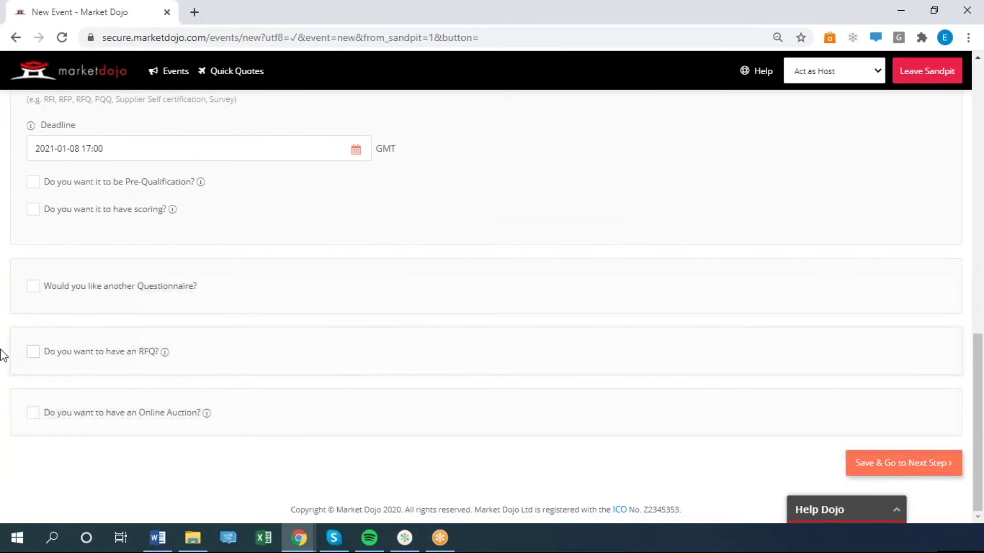
click(33, 352)
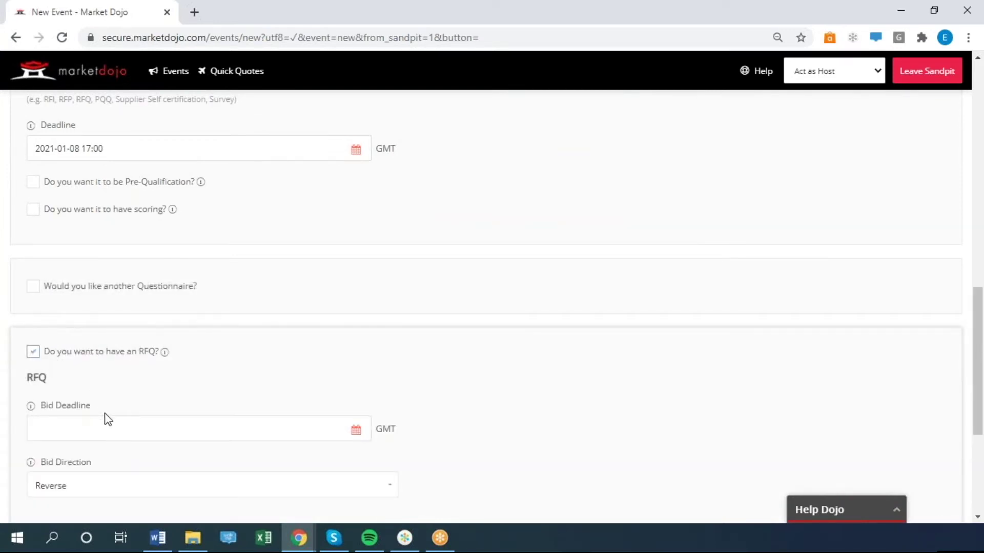
scroll(108, 419, down, 3)
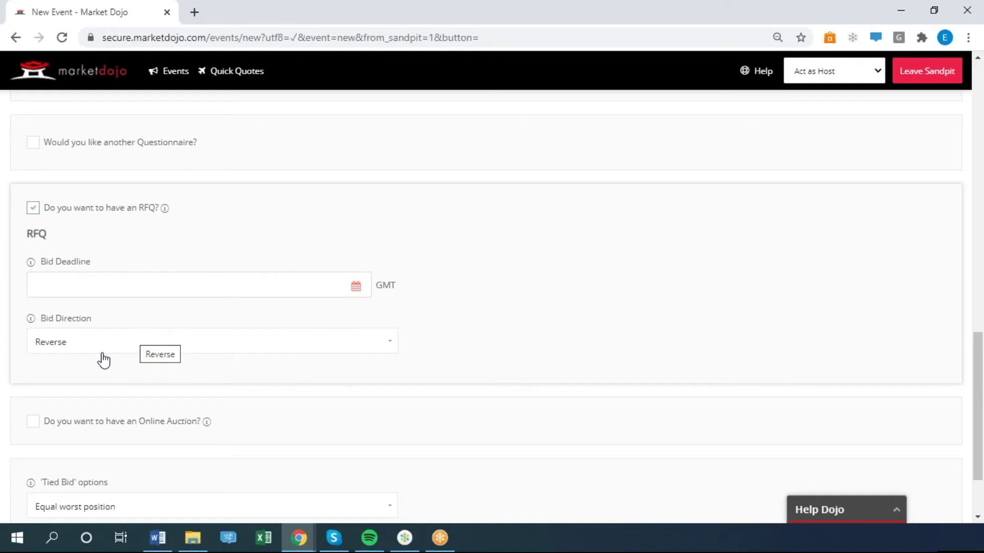
scroll(104, 360, up, 5)
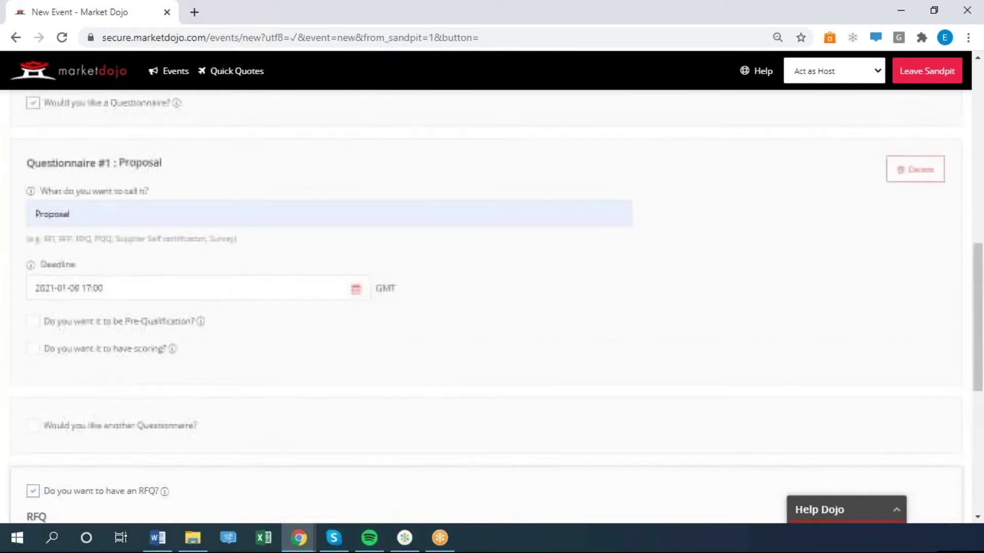
click(136, 288)
key(ctrl+c)
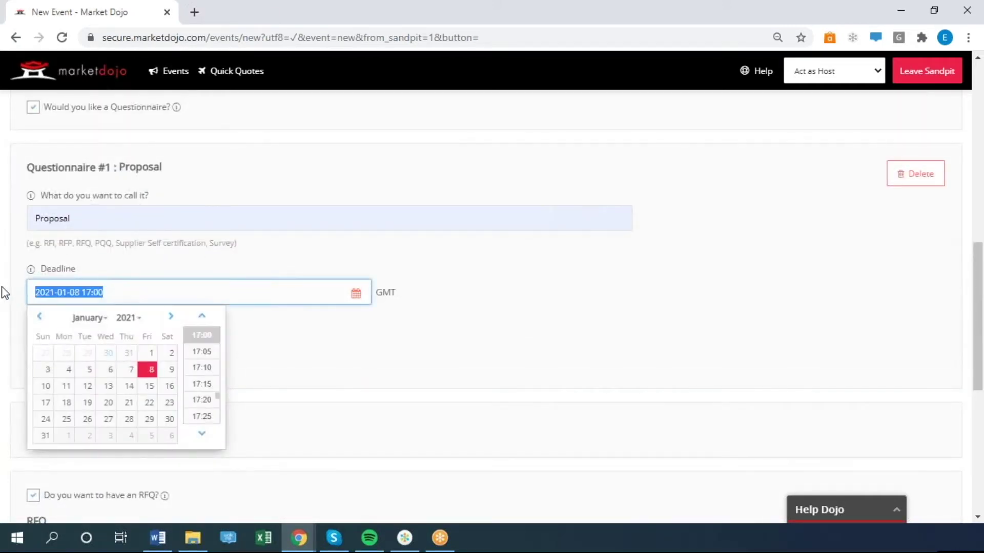
click(503, 336)
scroll(244, 350, down, 1)
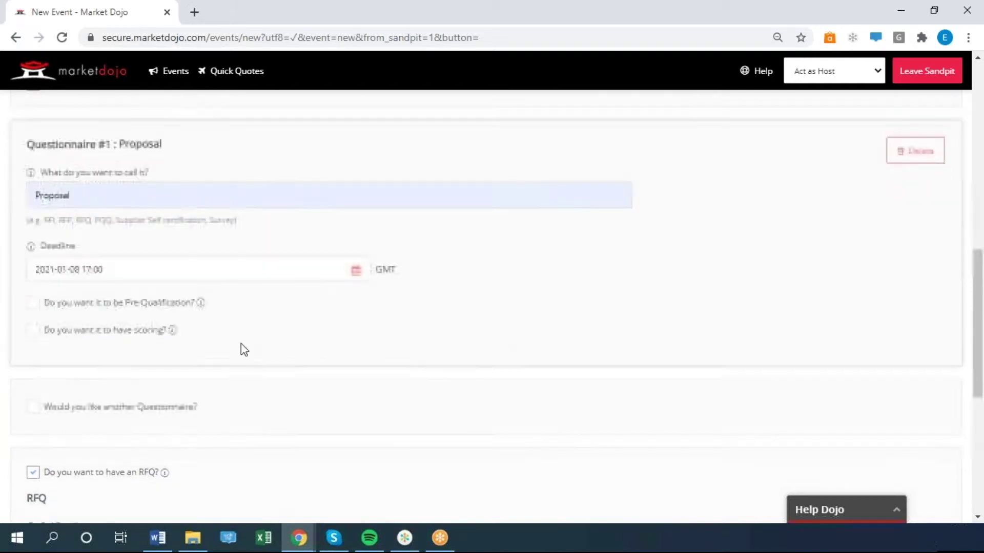
scroll(244, 350, down, 4)
click(123, 356)
key(ctrl+v)
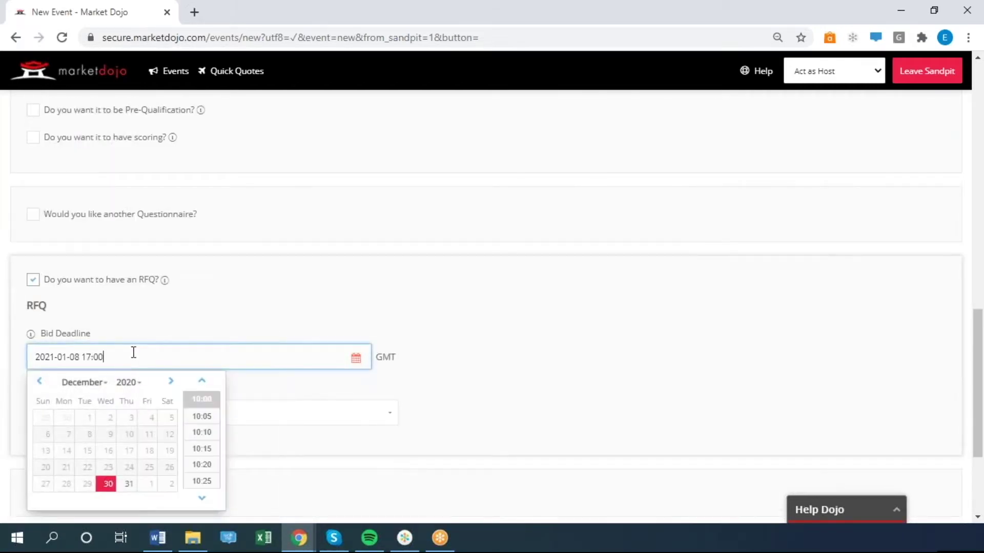
click(422, 285)
Review the tied bid choices, keep "Equal worst position", and save the event settings to continue to the documents stage.
scroll(217, 323, down, 3)
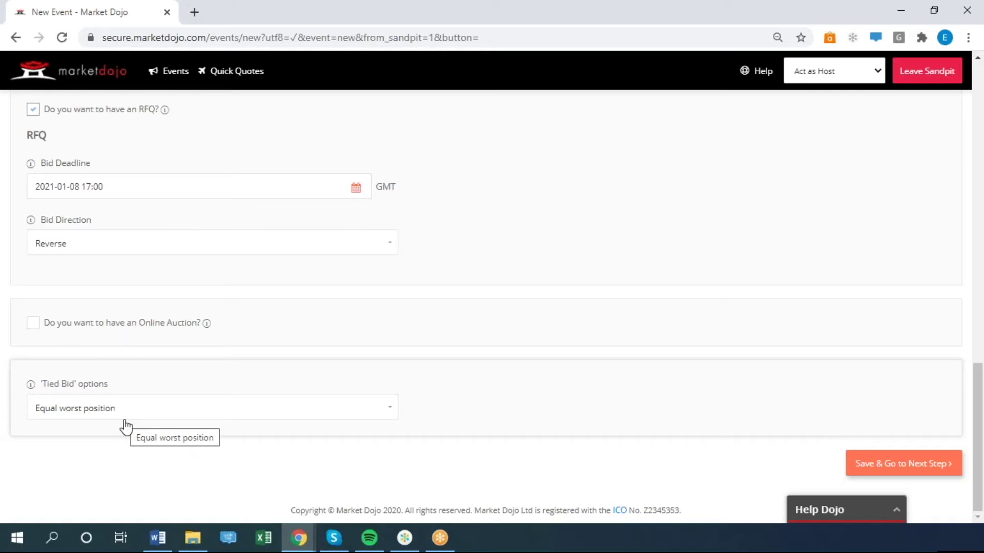
click(104, 416)
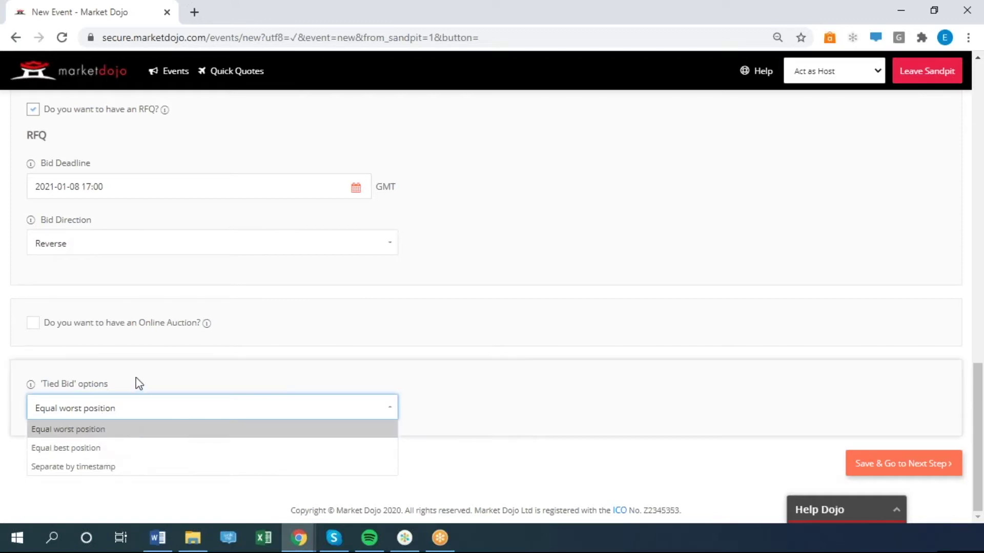
click(142, 359)
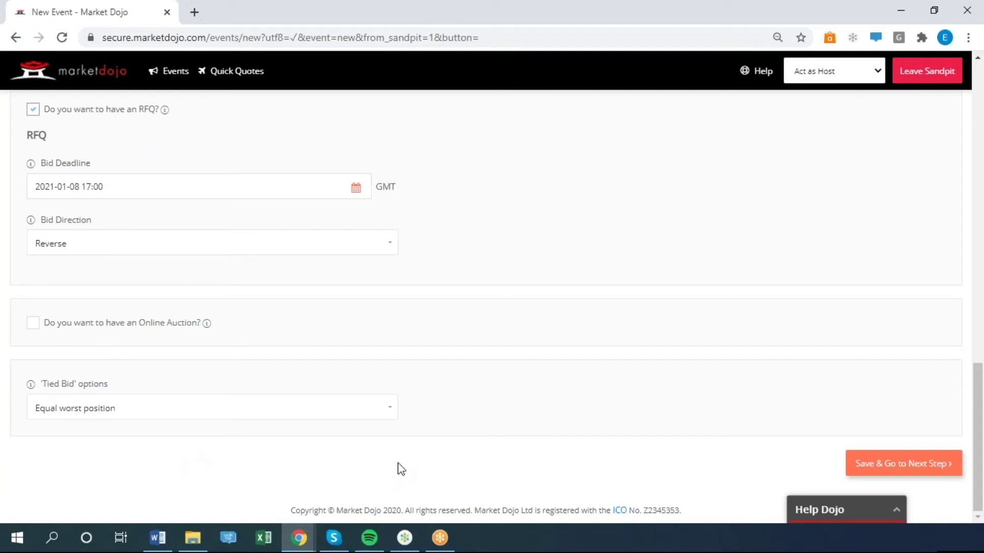
click(941, 471)
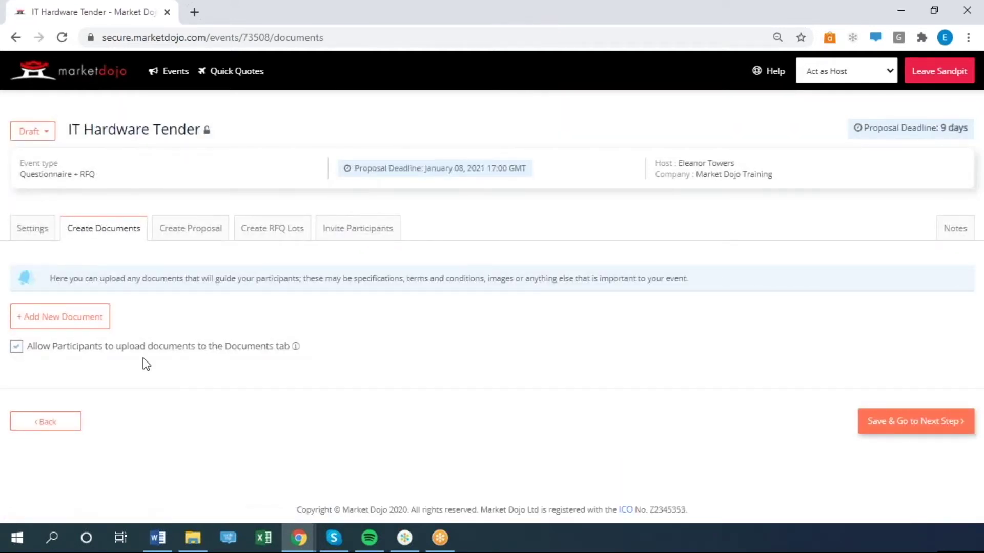
Upload the Terms & Conditions, Specifications and NDA Word files manually as new event documents.
click(87, 322)
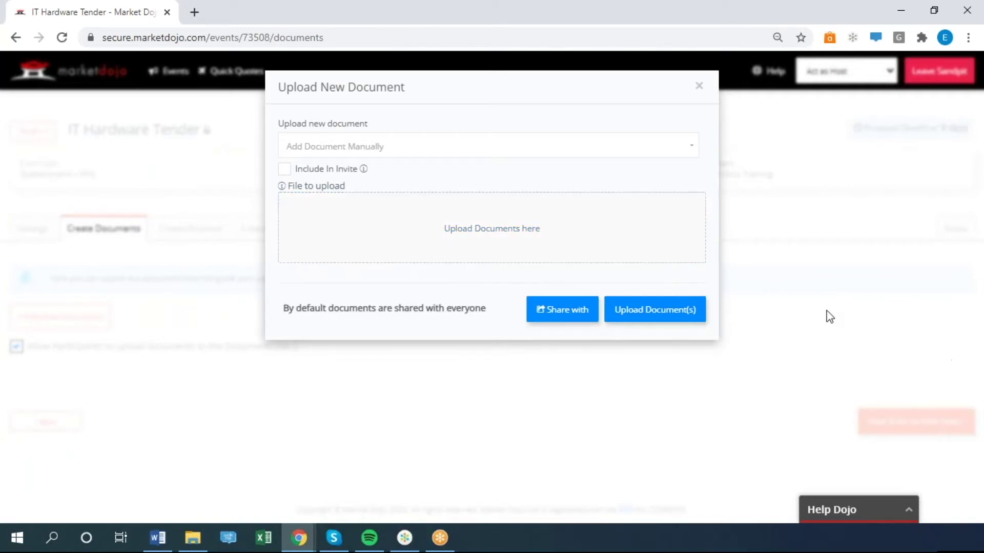
click(408, 151)
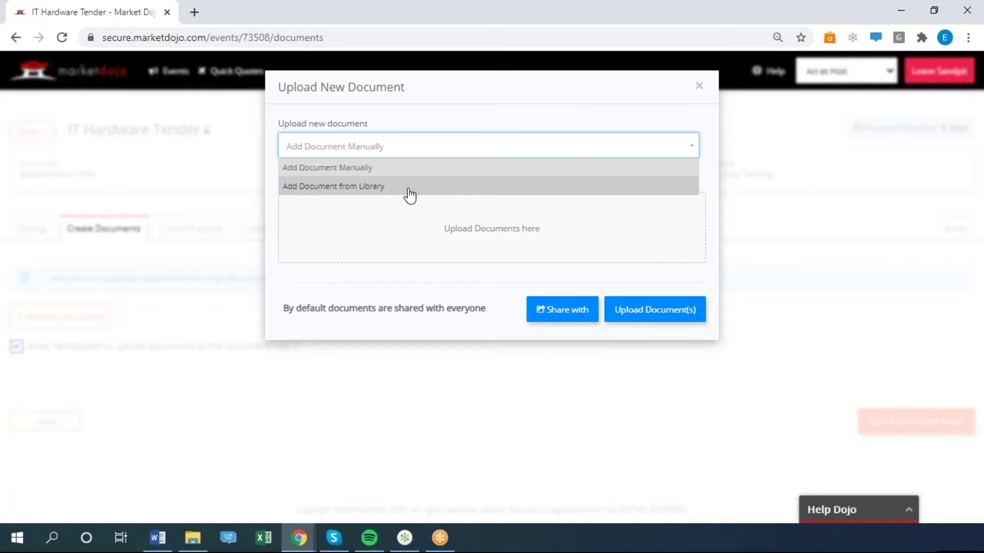
click(474, 105)
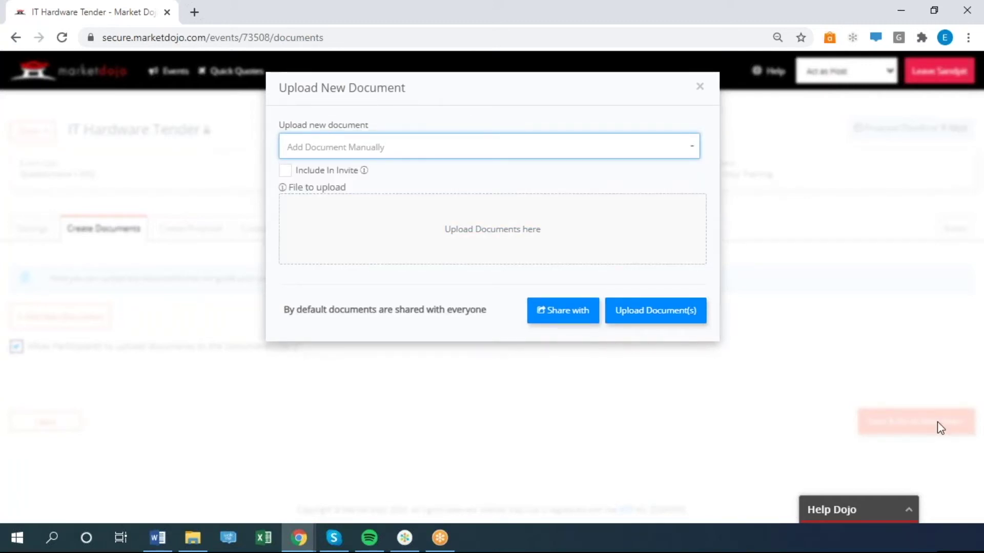
drag(594, 0, 487, 243)
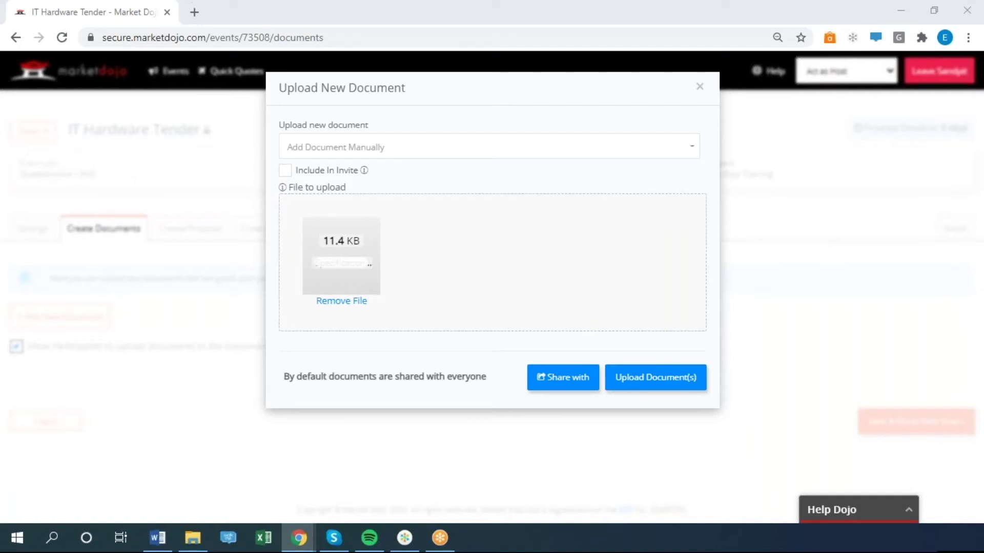
drag(543, 62, 490, 259)
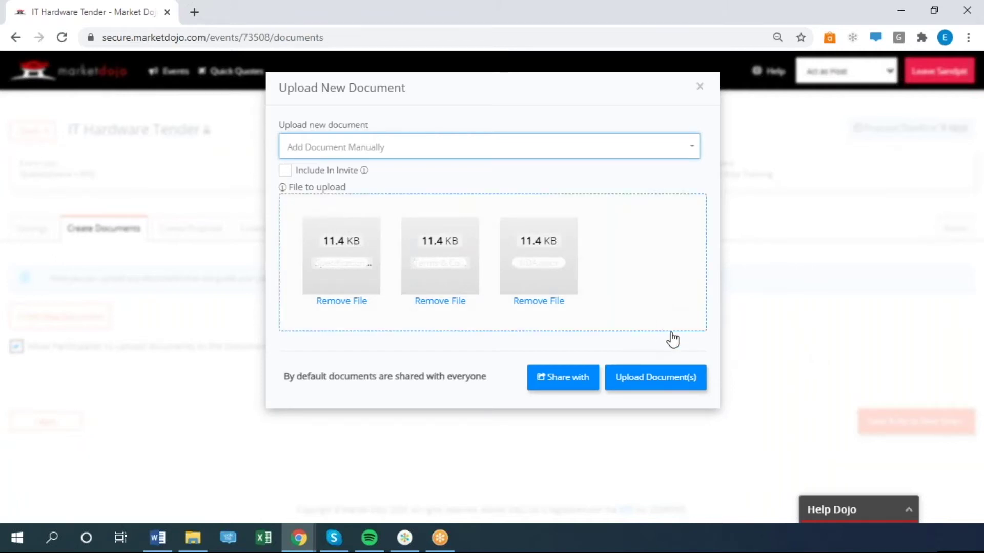
click(675, 385)
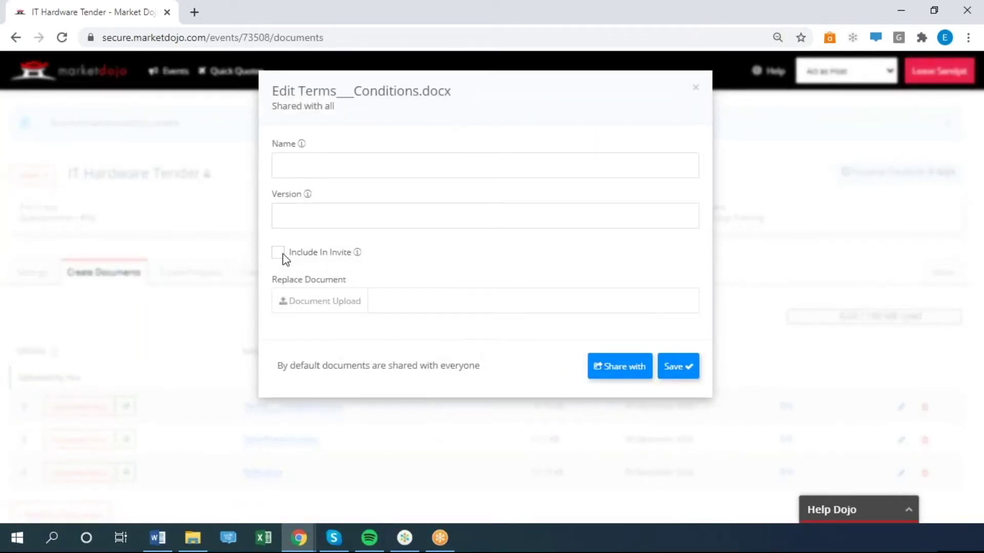
Close the edit form for Terms___Conditions.docx without changes and save the documents stage to continue to the Proposal.
click(695, 88)
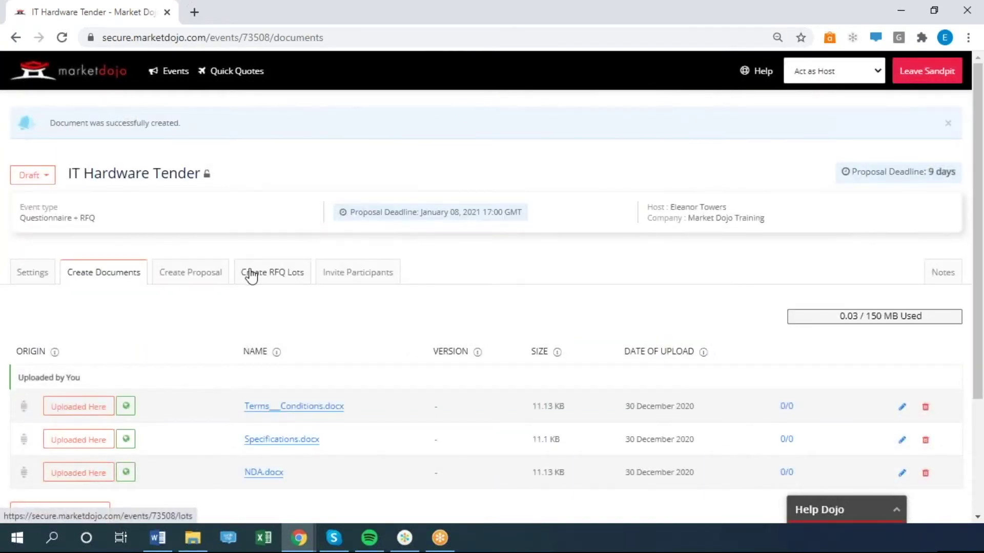
scroll(329, 341, down, 3)
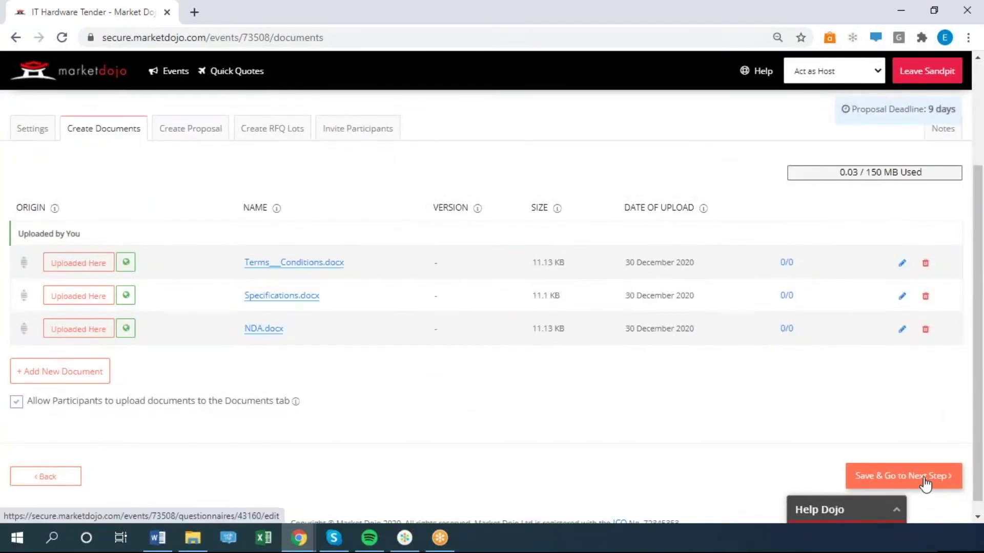
click(924, 476)
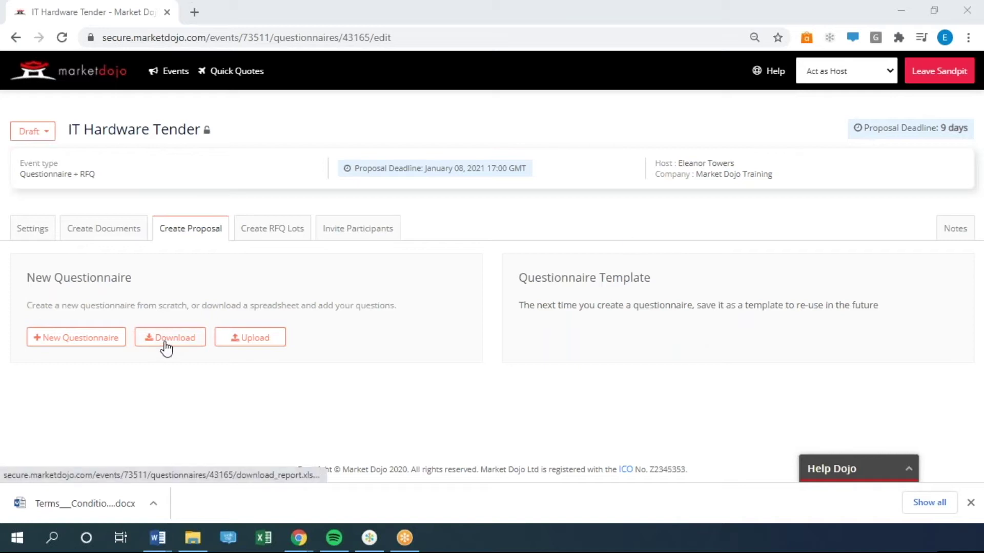
Create the Proposal questionnaire from scratch and save its description as "Please refer to the Specification document in the Documents Tab.".
click(102, 338)
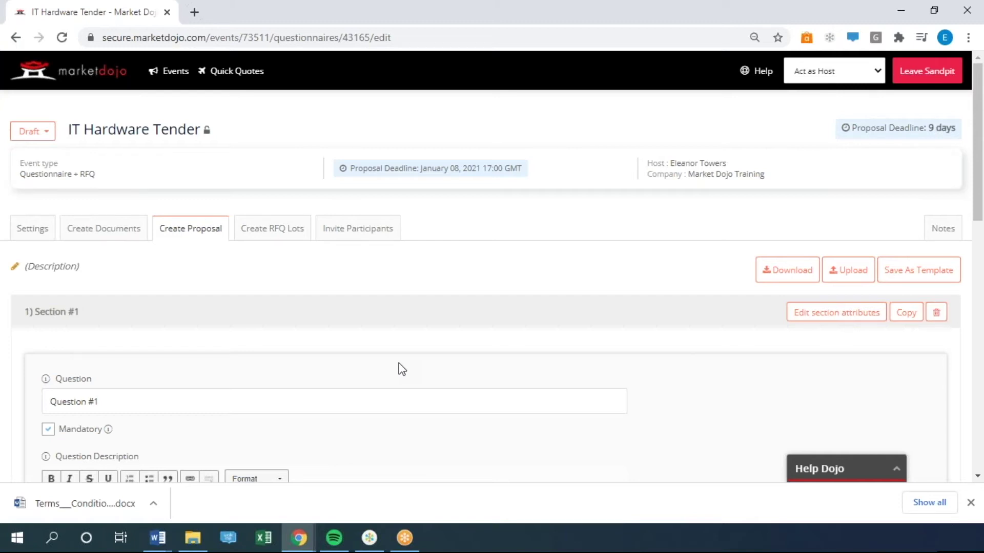
click(15, 268)
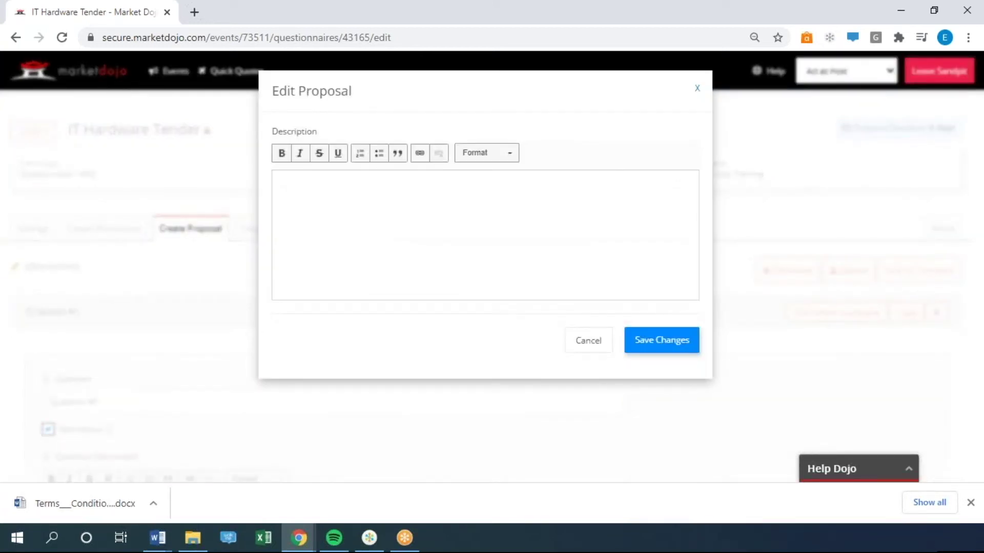
click(381, 210)
text(Please refer to the Spci)
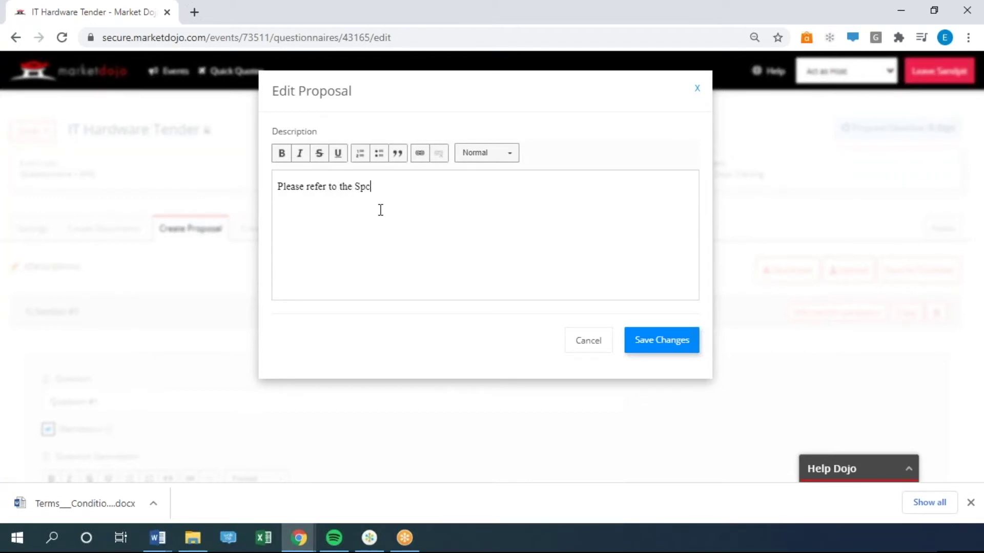
key(BackSpace)
key(BackSpace)
text(ecification document)
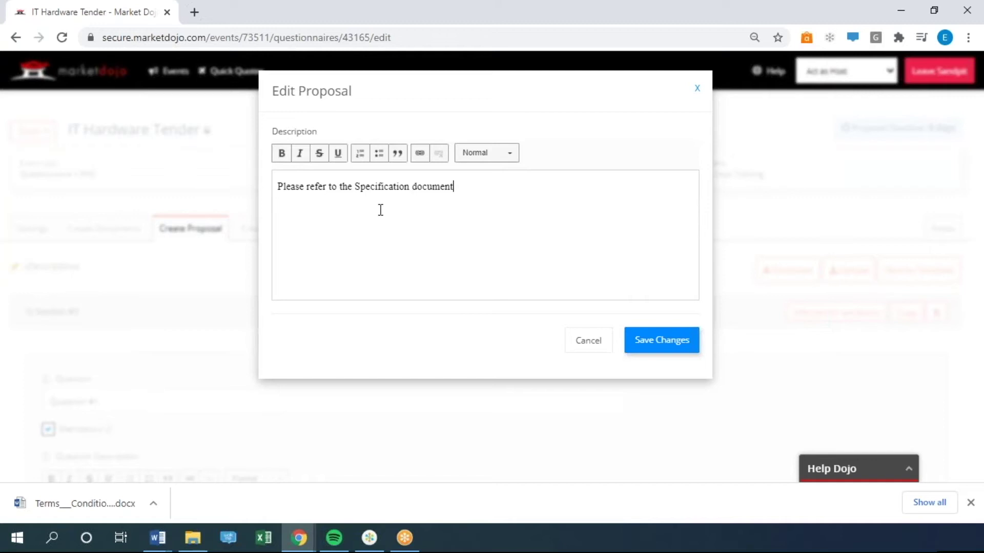
text( in the Documents Tab)
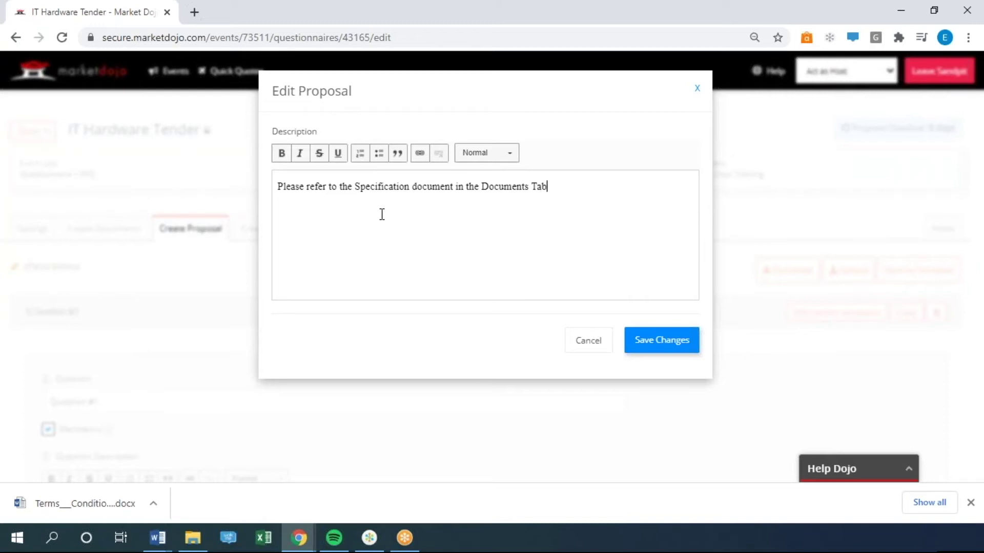
text(.)
click(667, 346)
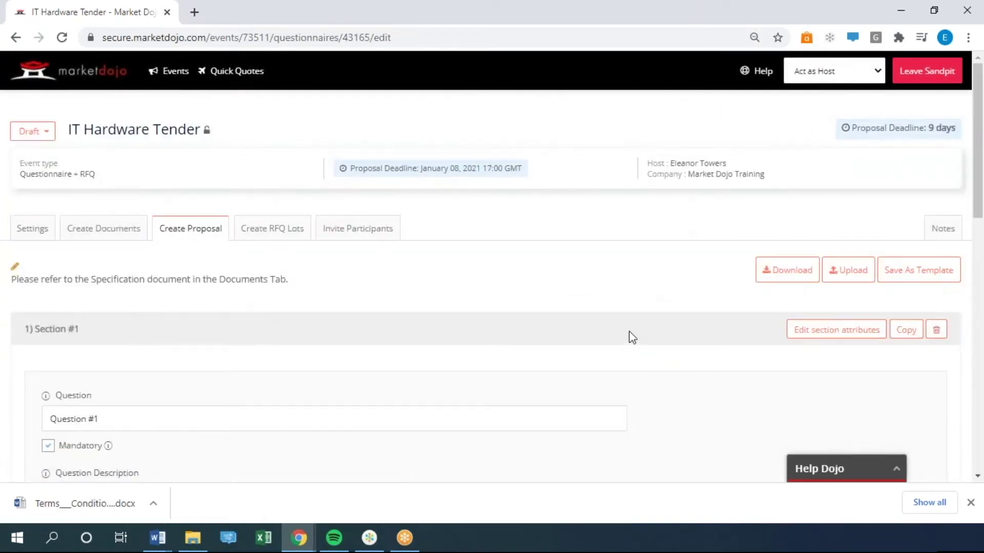
Rename the questionnaire's first section as "Terms & Conditions" and save the section attributes.
scroll(171, 329, down, 2)
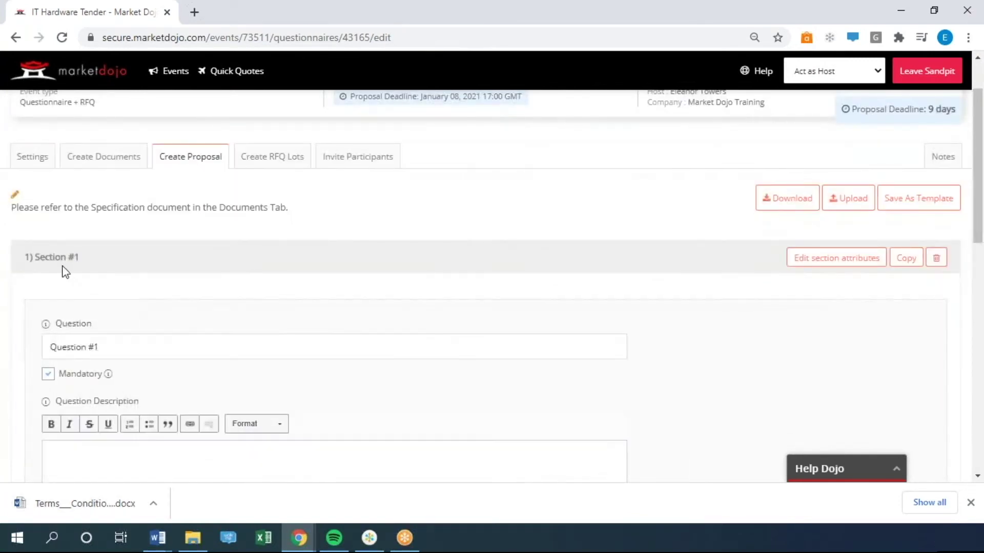
click(835, 259)
drag(325, 135, 195, 138)
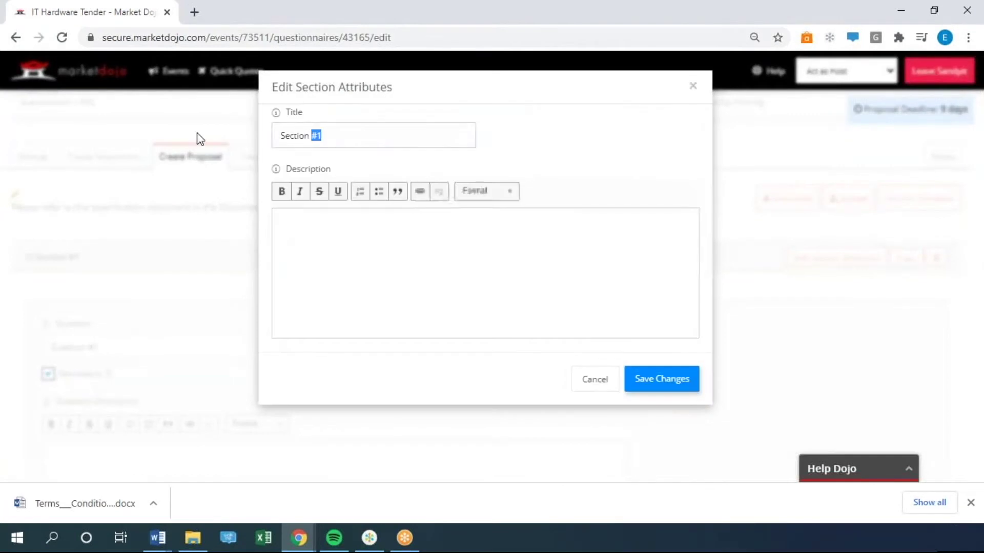
text(Ter)
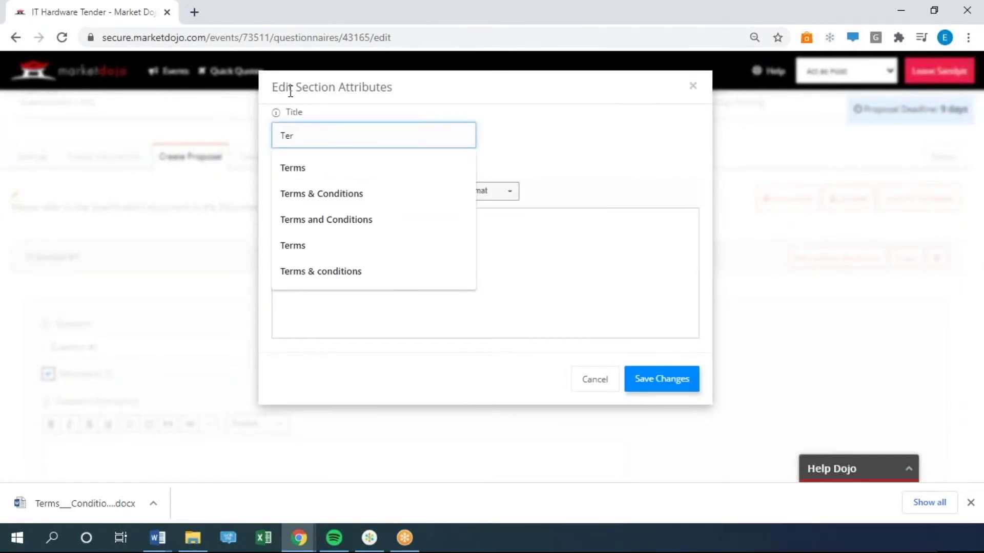
click(352, 197)
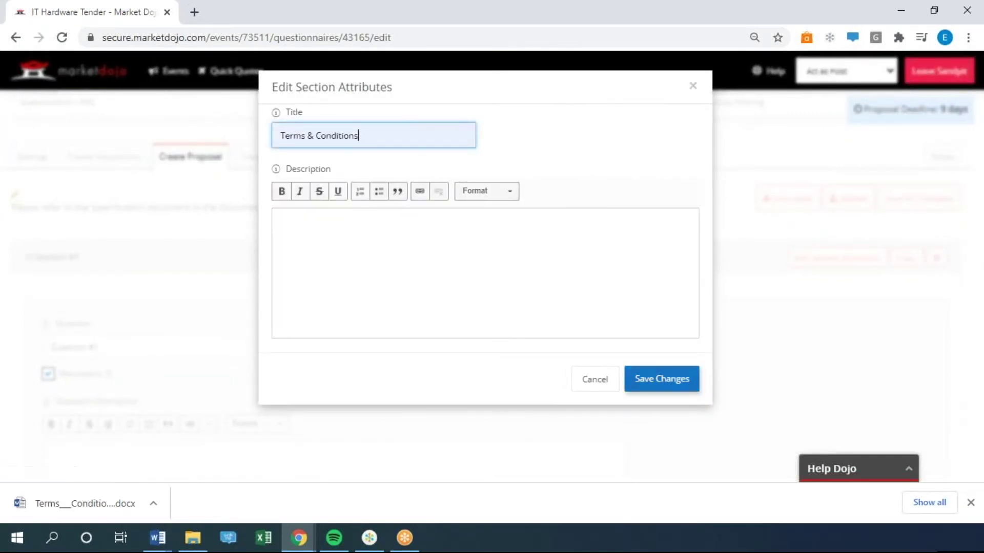
click(678, 388)
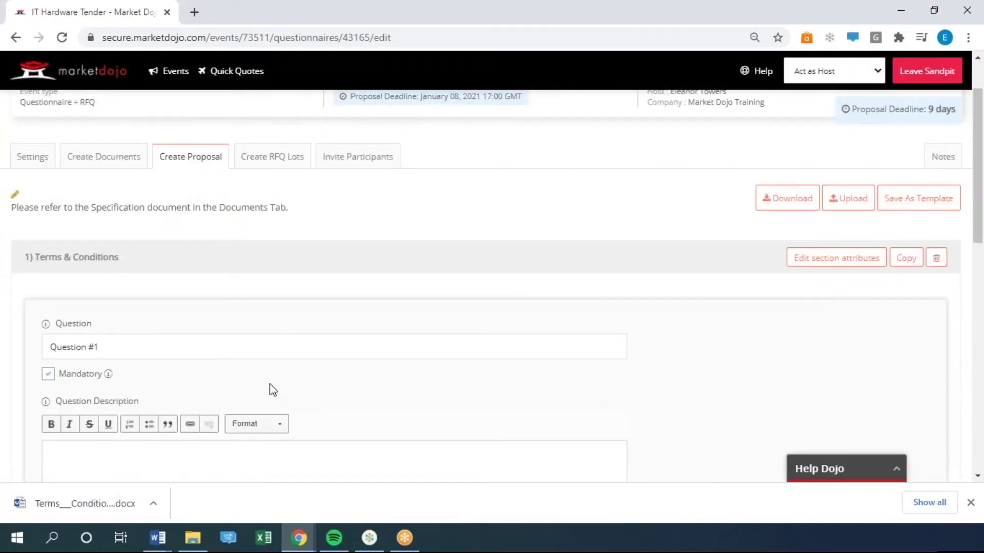
Replace the first question's text with "Please confirm you accept our terms and conditions".
scroll(215, 355, down, 1)
click(133, 272)
triple_click(60, 274)
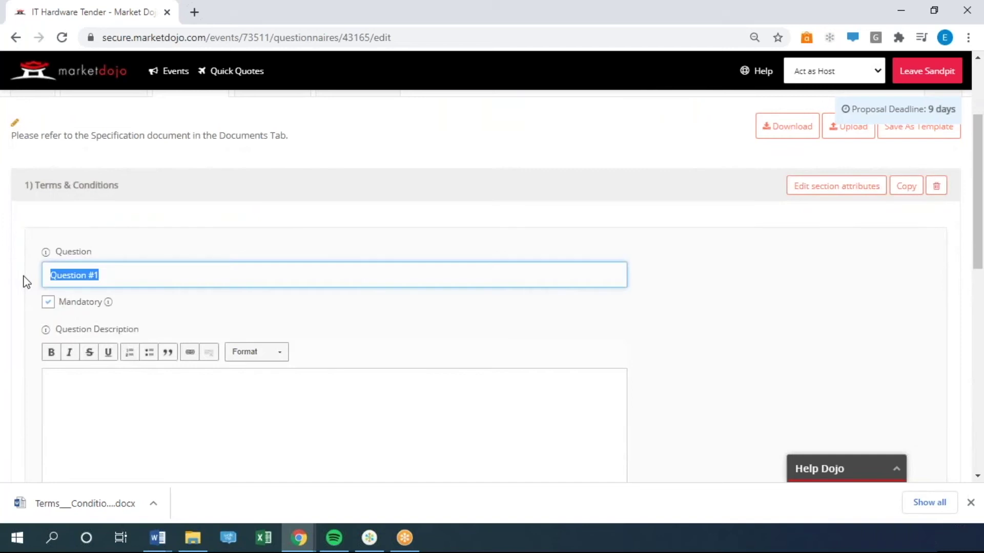
text(Pl)
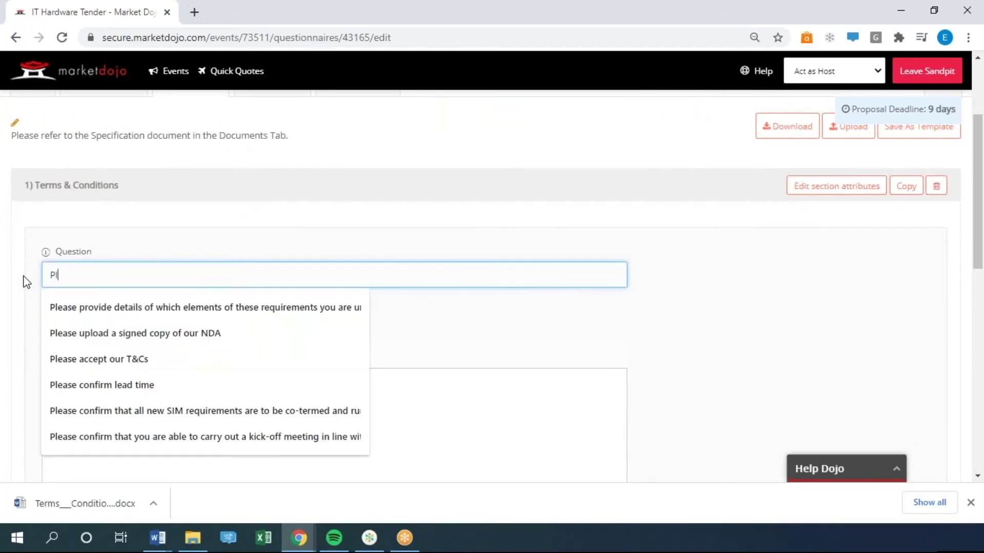
text(ease conf)
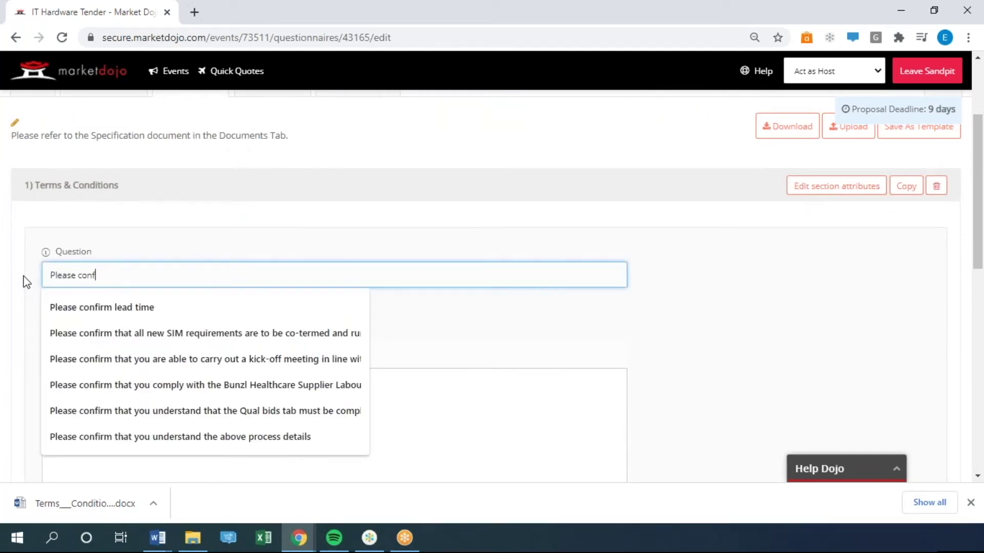
text(irm you accep)
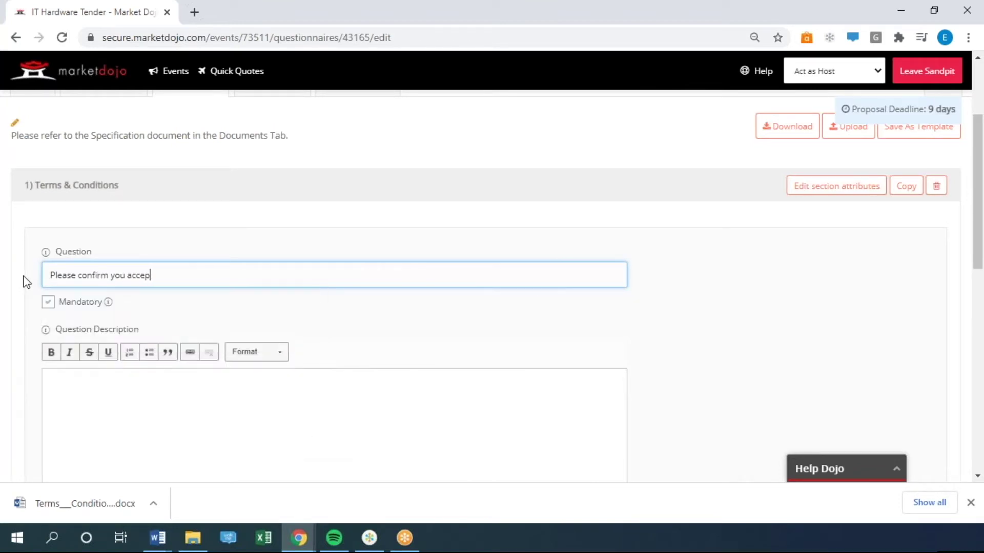
text(t our terms and conditions)
click(139, 410)
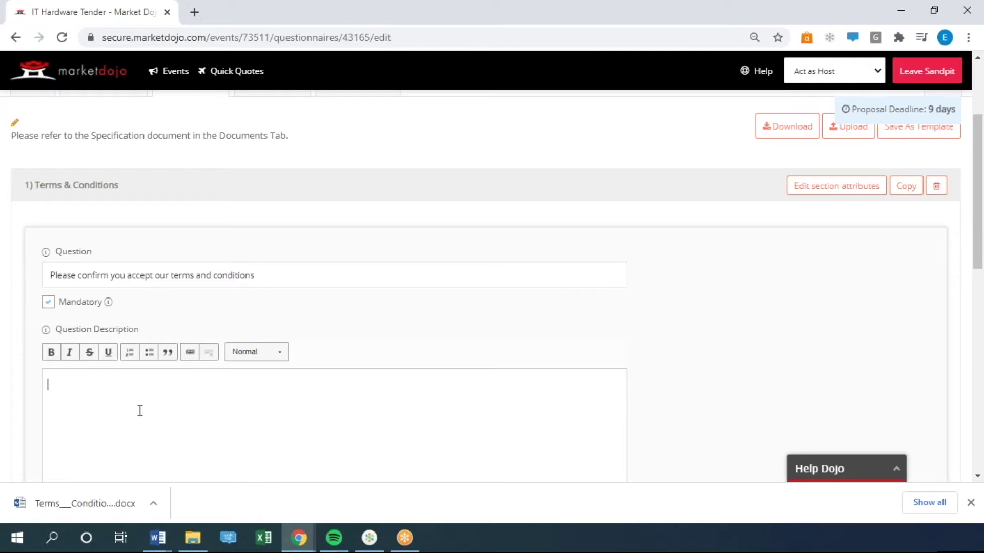
Enter "T&Cs can be found here" as the description of the terms and conditions question.
text(T&Cs)
text( can be)
text( fi)
text(und here)
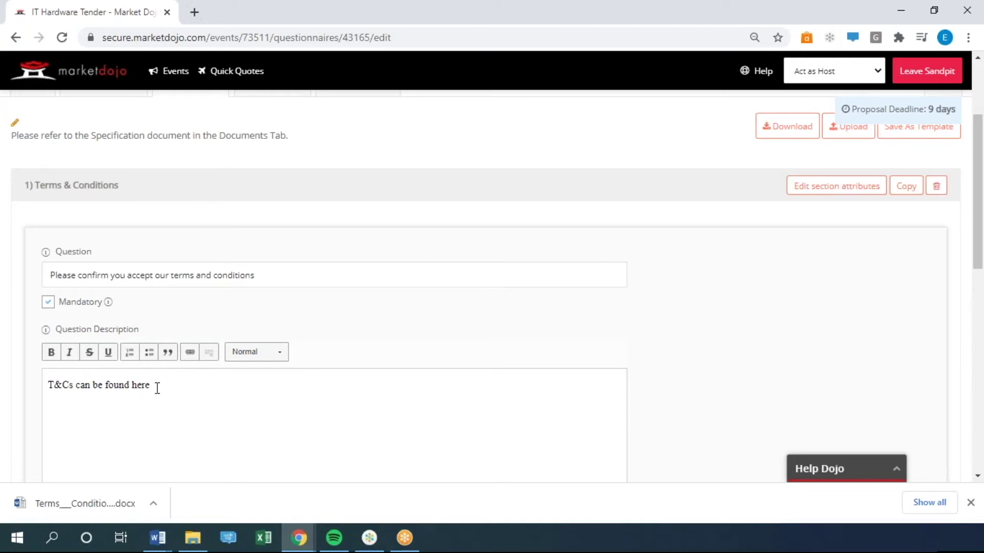
Link the word "here" in the question description to the document Terms___Conditions.docx.
drag(155, 389, 132, 386)
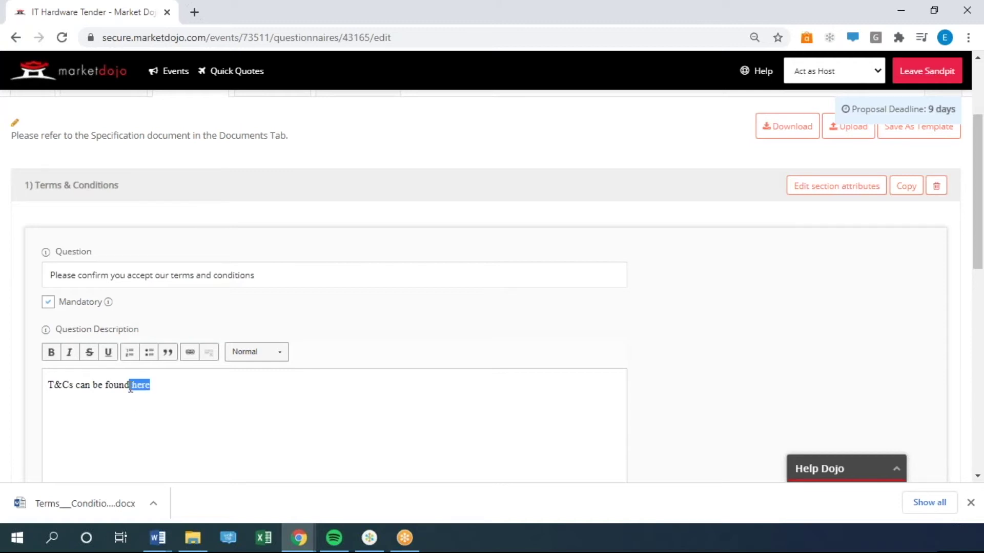
click(189, 352)
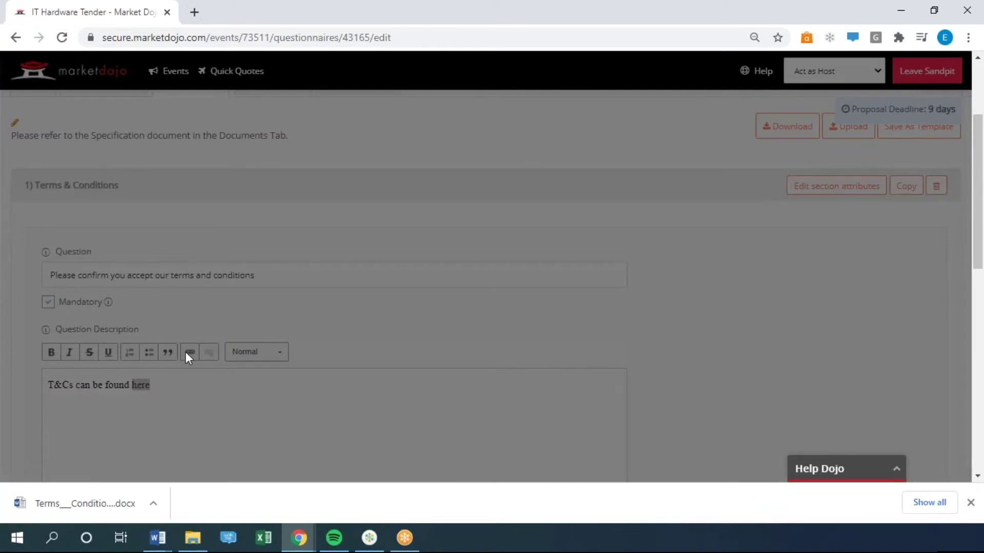
click(365, 267)
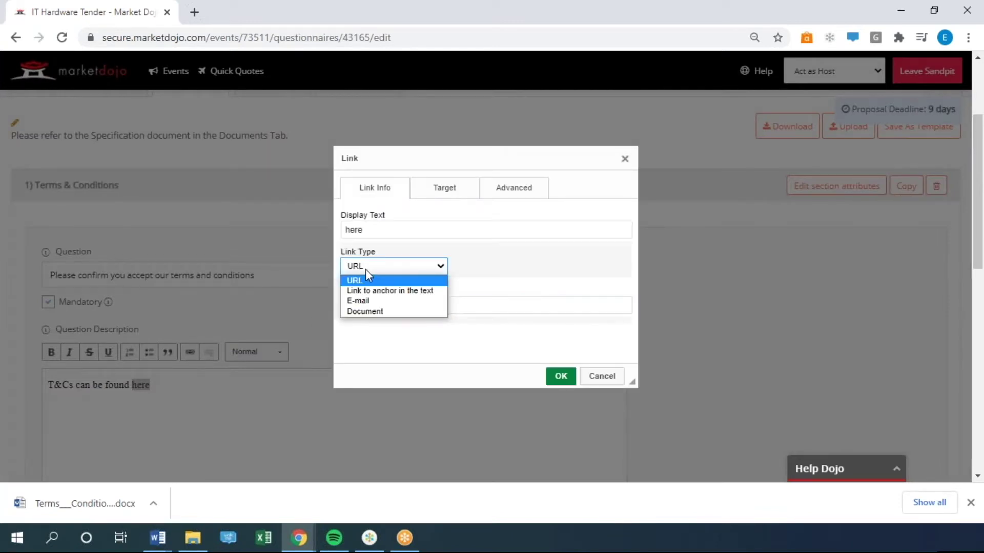
click(373, 313)
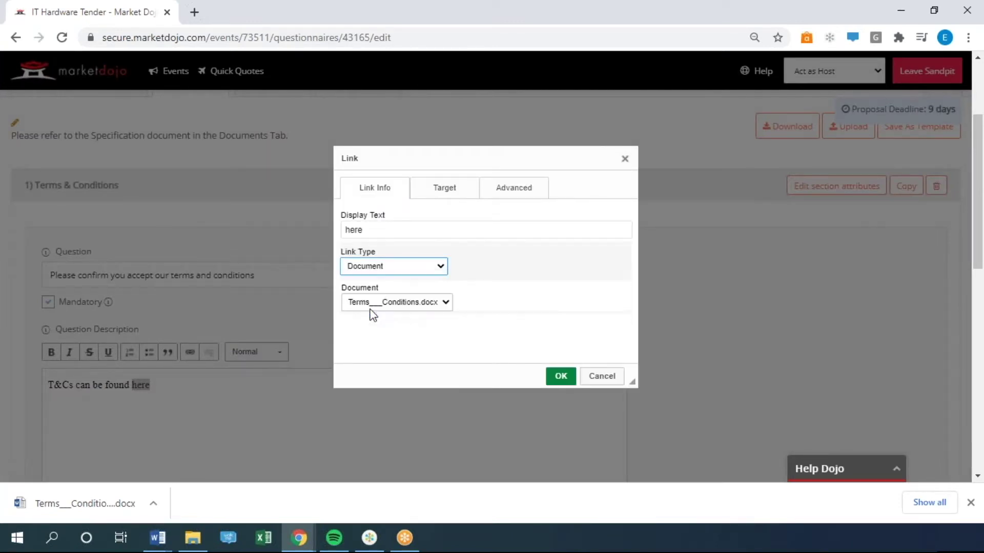
click(377, 303)
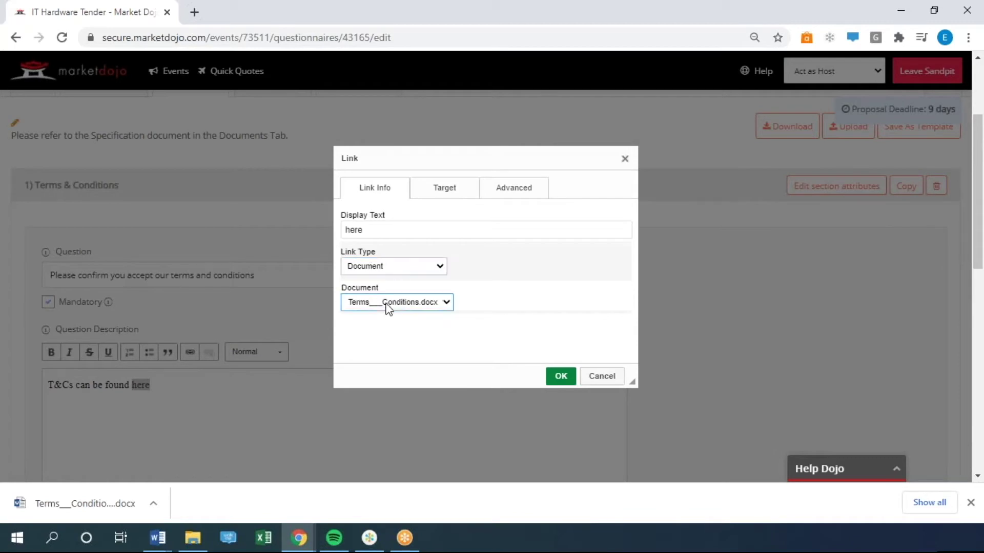
click(382, 318)
click(558, 379)
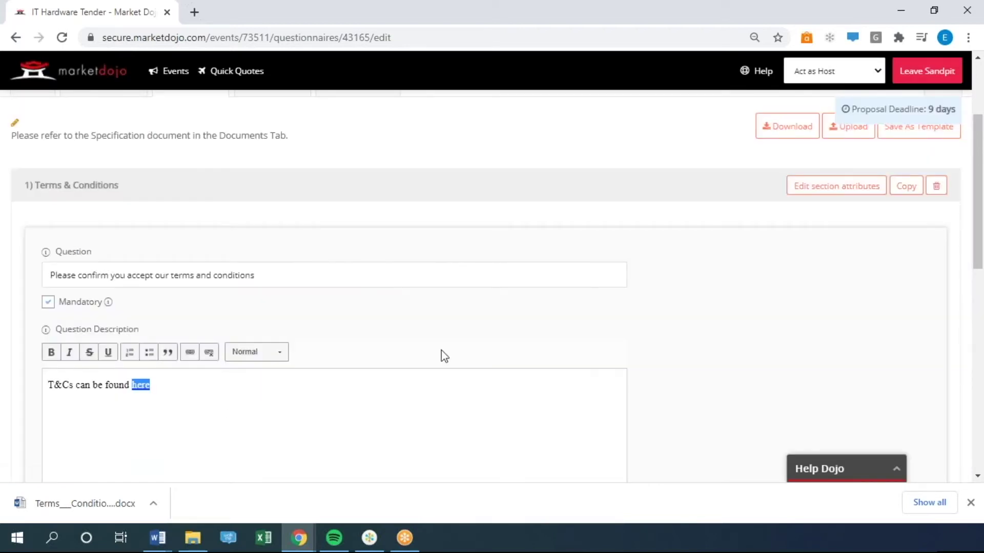
Set the question type to "Pick one from list" with the options "Accept" and "Decline", and save the question.
scroll(446, 351, down, 2)
scroll(446, 351, down, 2)
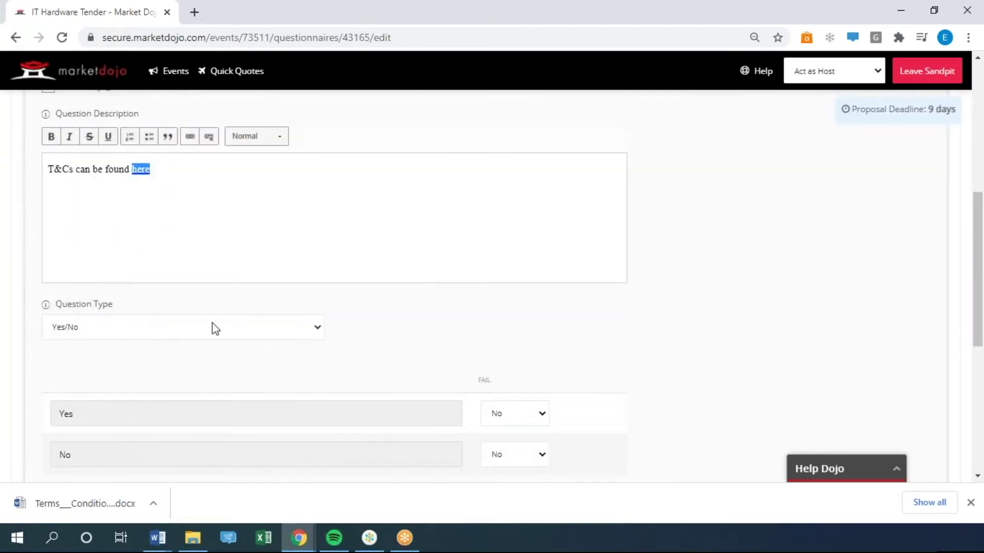
scroll(175, 325, down, 1)
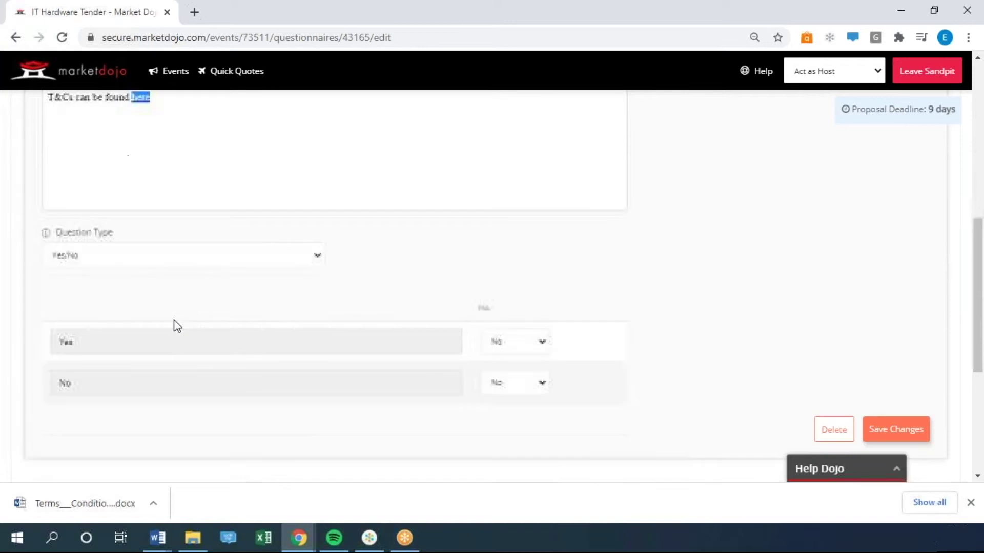
click(163, 259)
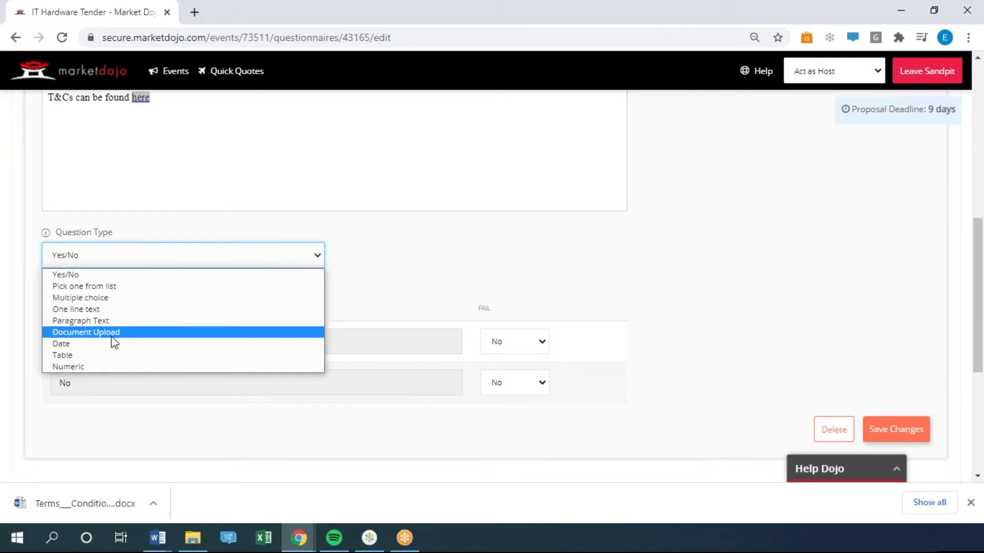
click(120, 290)
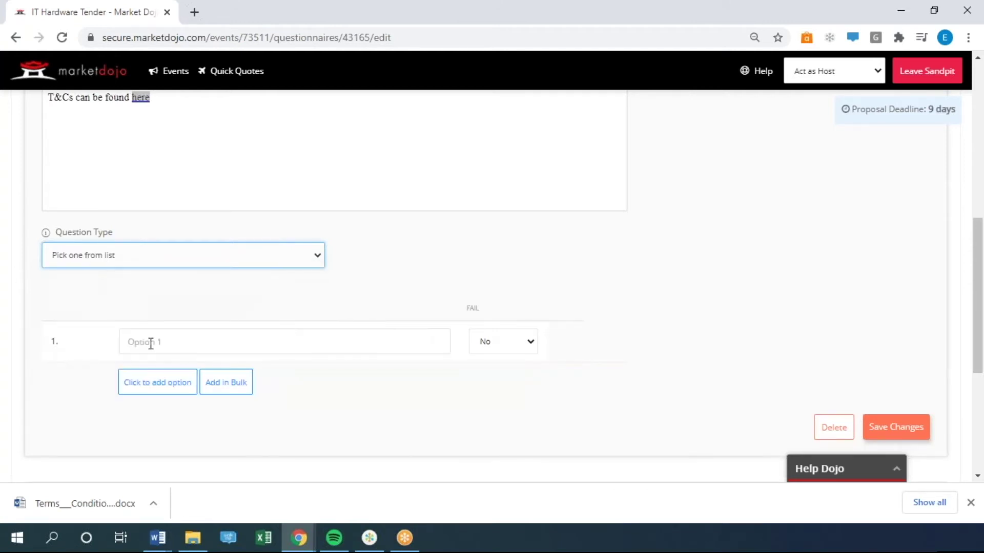
click(156, 342)
text(Accept)
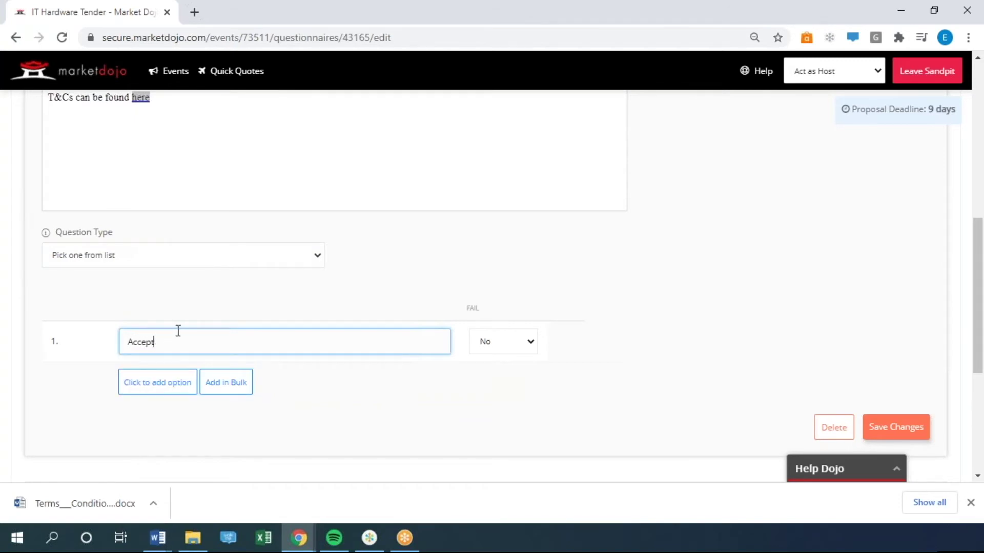
click(160, 390)
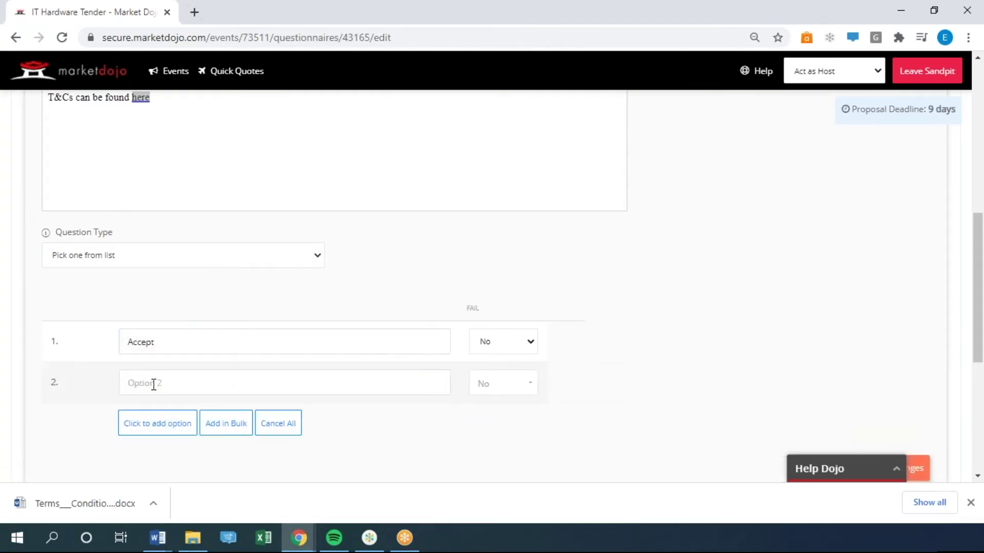
click(135, 384)
text(Decline)
scroll(871, 395, down, 1)
click(896, 396)
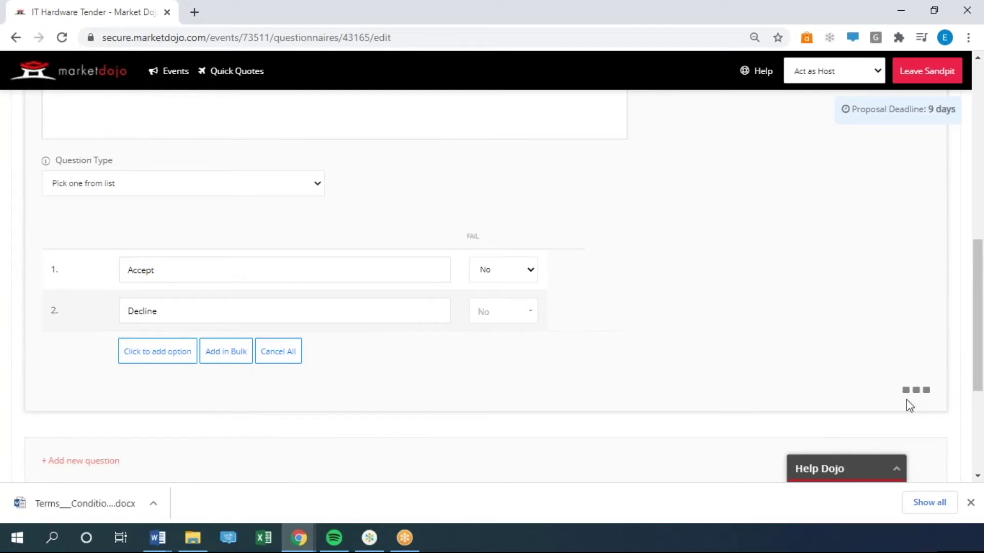
Add a second question to the Terms & Conditions section with the text "Why have you declined?".
scroll(289, 352, up, 1)
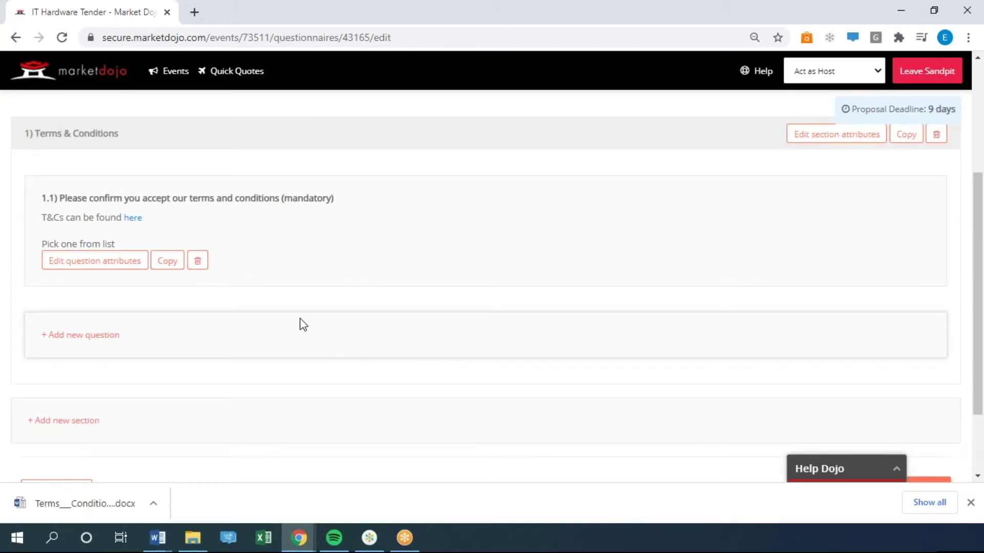
click(78, 337)
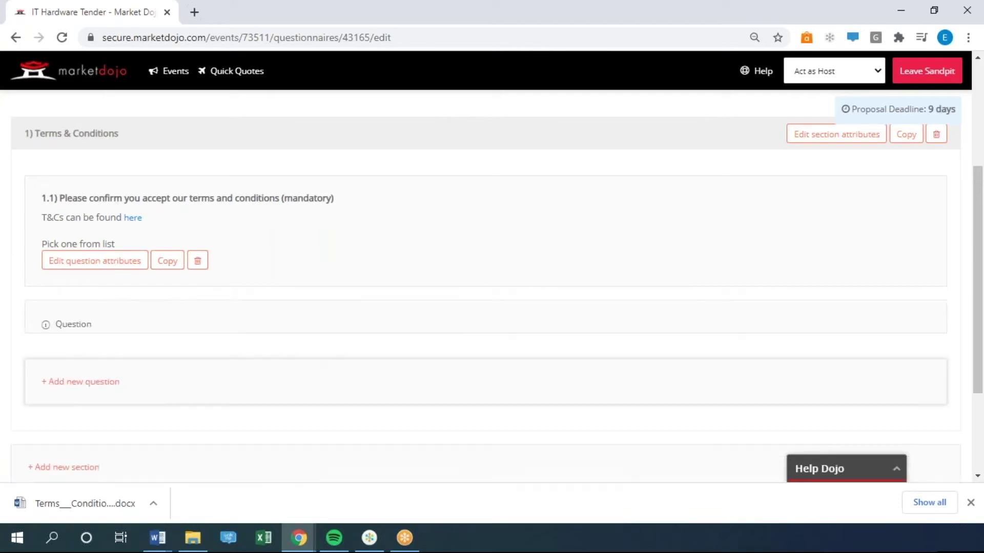
drag(102, 347, 14, 347)
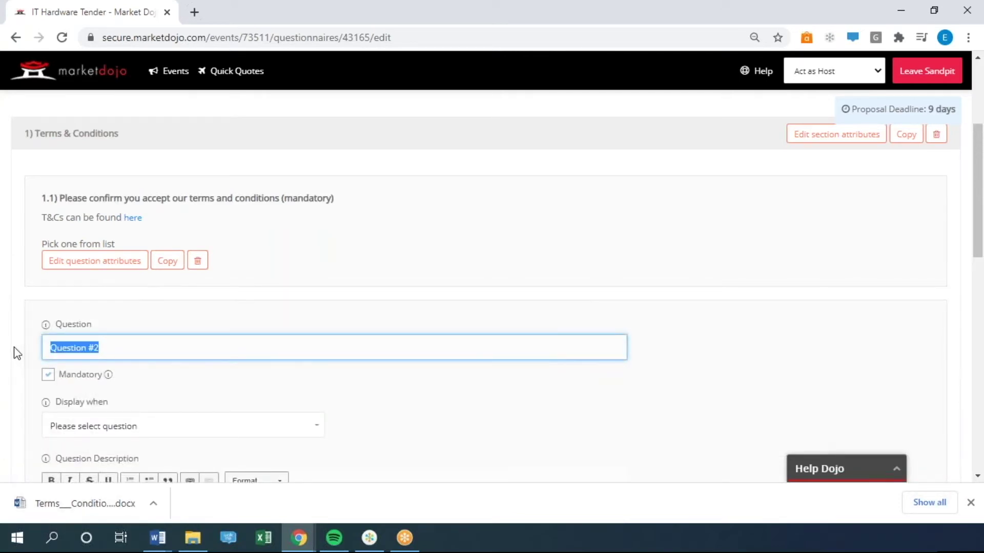
text(Why have you declined?)
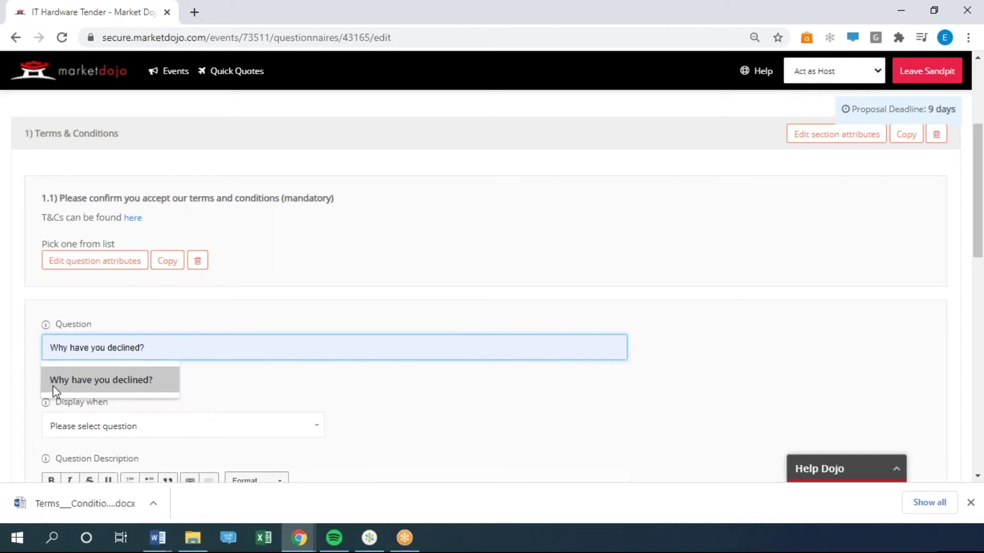
click(53, 386)
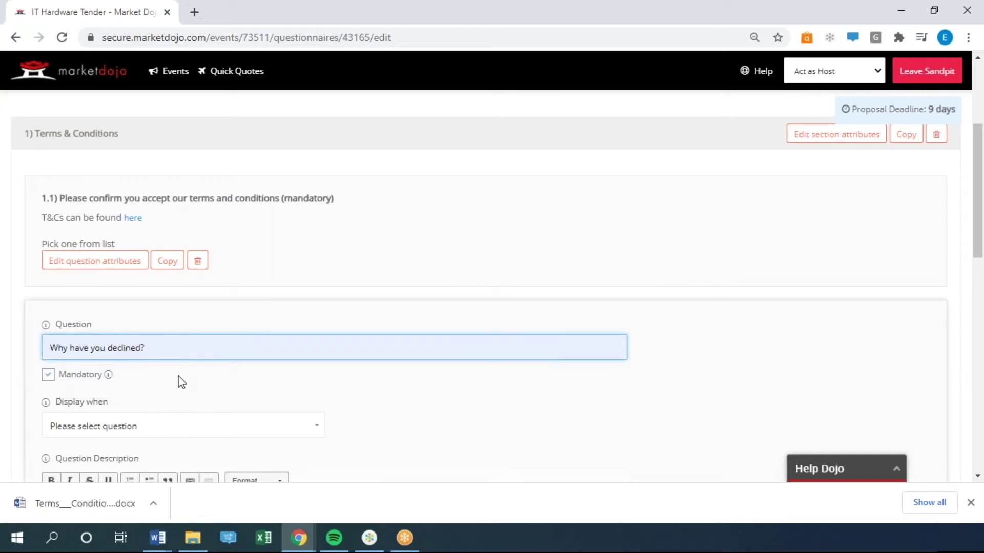
Display the second question only when "Please confirm you accept our terms and conditions" has the value "Decline".
scroll(234, 348, down, 1)
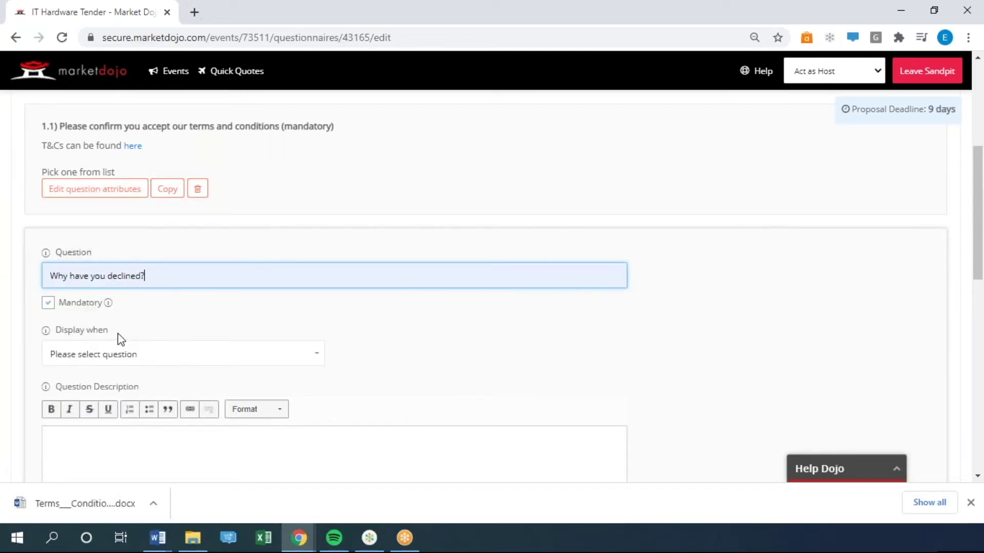
click(130, 359)
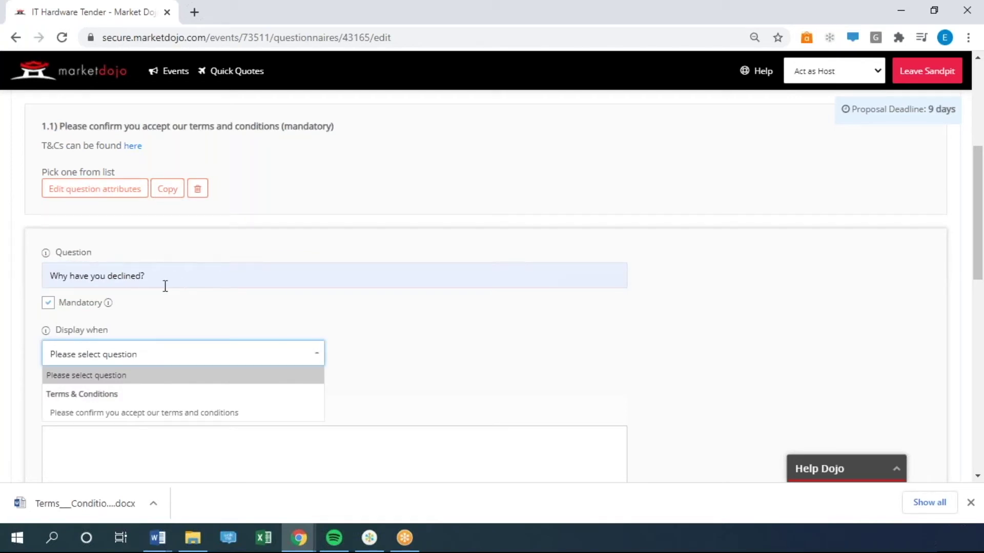
click(96, 417)
scroll(154, 379, down, 1)
click(112, 339)
click(105, 373)
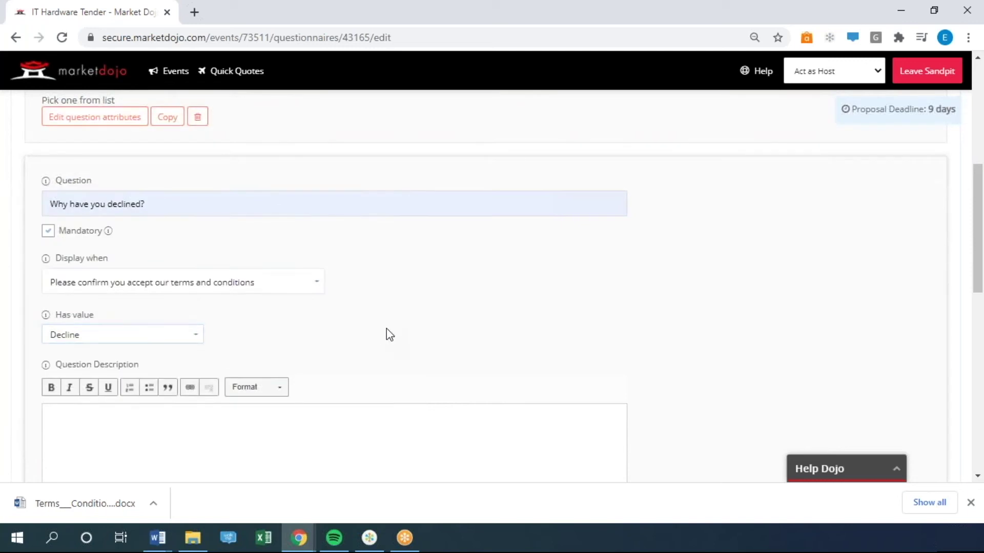
Set the type of the "Why have you declined?" question to Paragraph Text and save it.
scroll(394, 339, down, 1)
scroll(393, 339, down, 4)
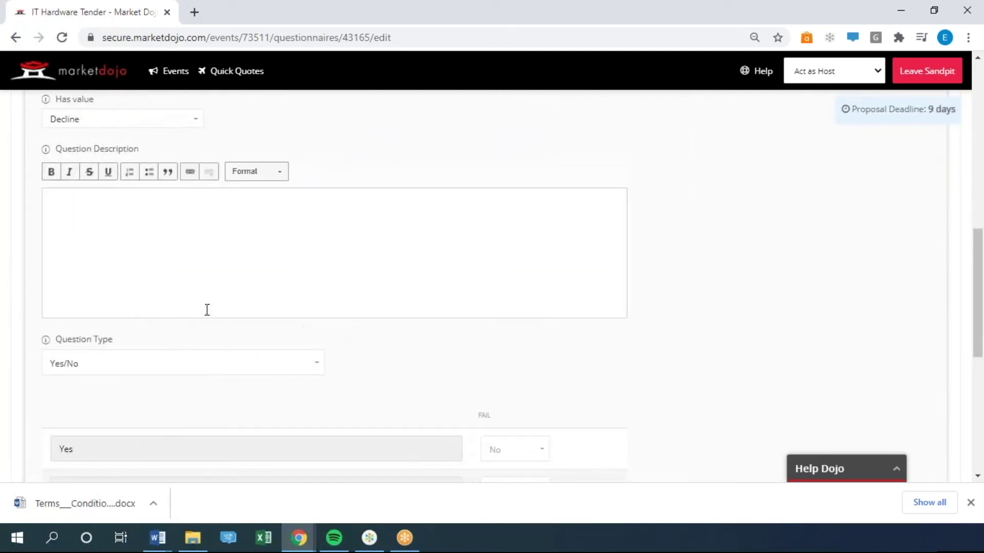
scroll(207, 310, down, 2)
click(148, 292)
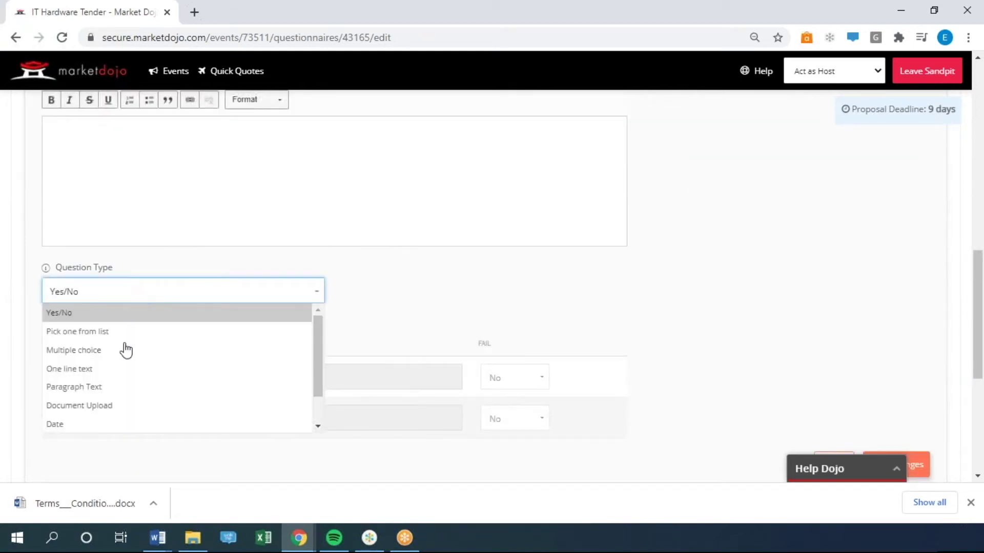
click(116, 387)
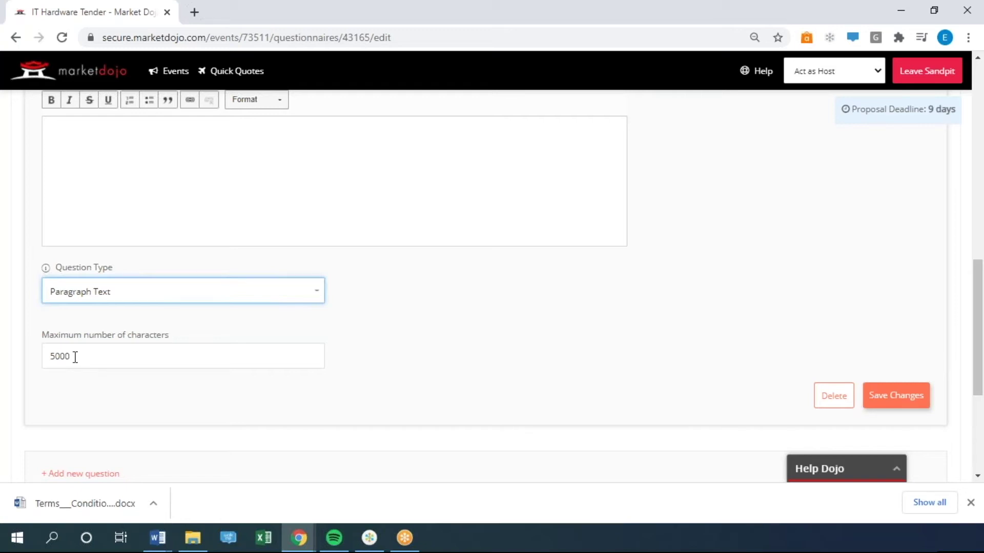
click(881, 404)
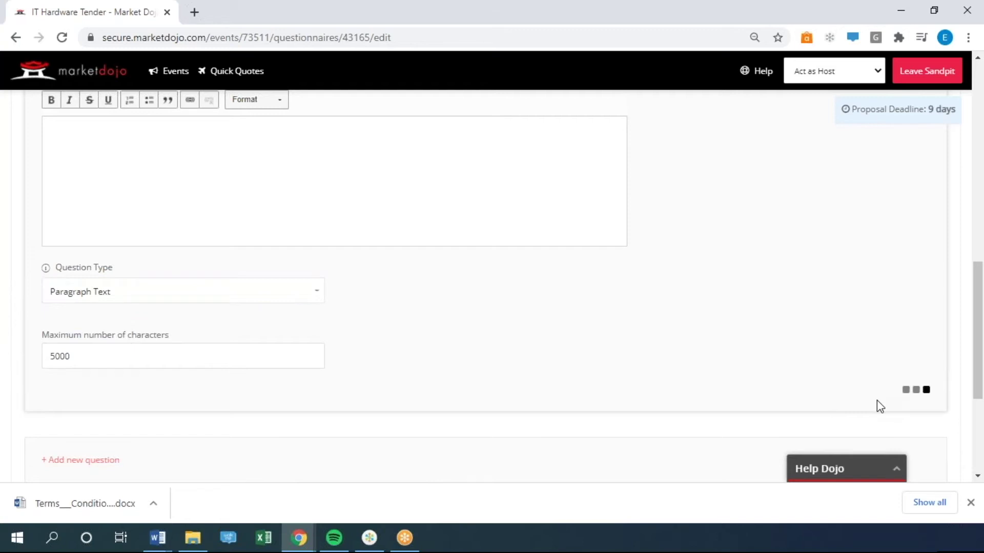
scroll(180, 298, up, 4)
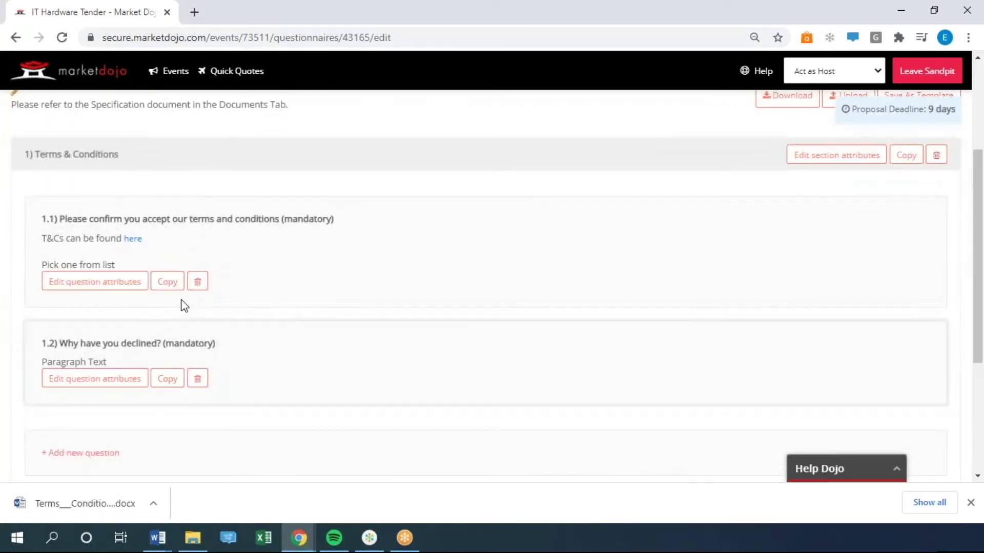
Add a second section to the questionnaire, title it "Proposal" and save its attributes.
scroll(165, 301, down, 3)
click(95, 404)
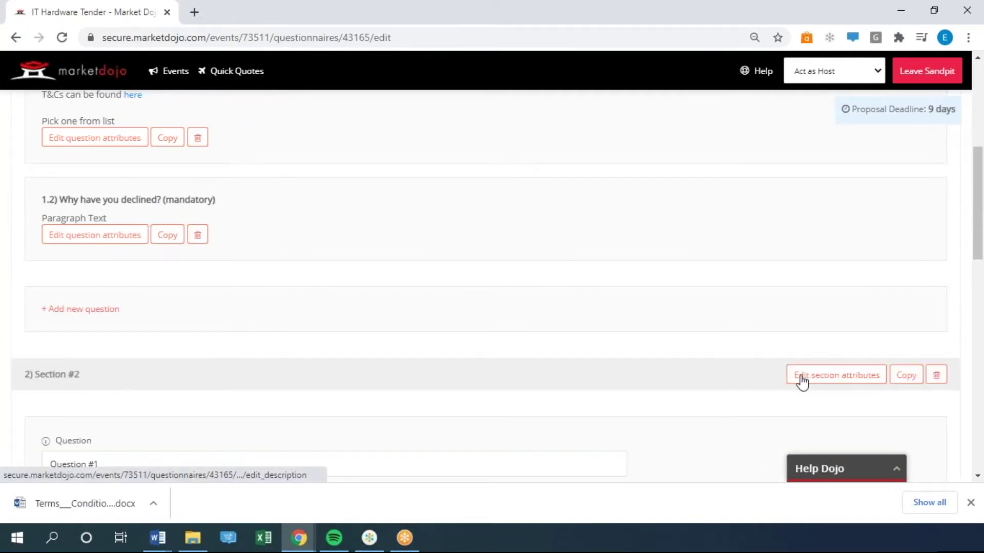
click(802, 379)
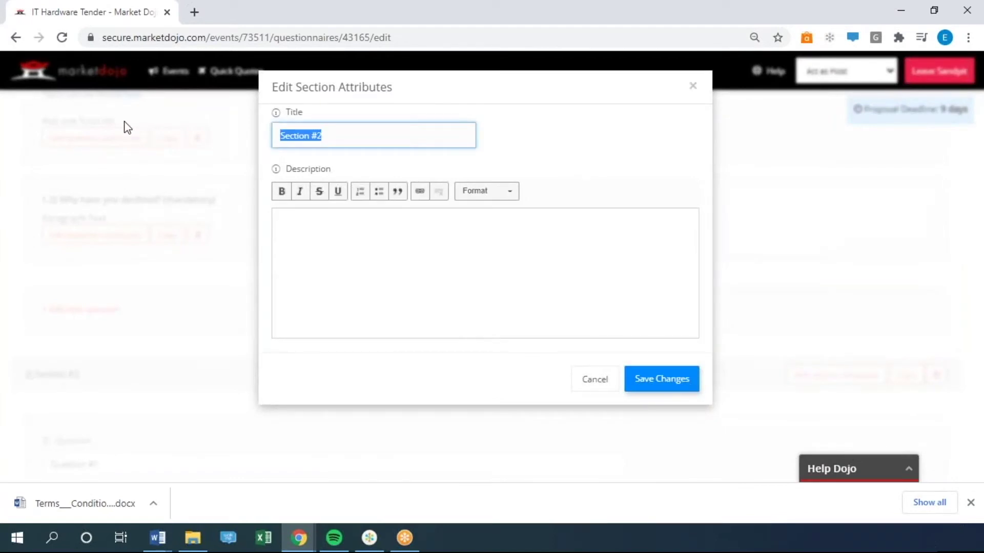
text(pro)
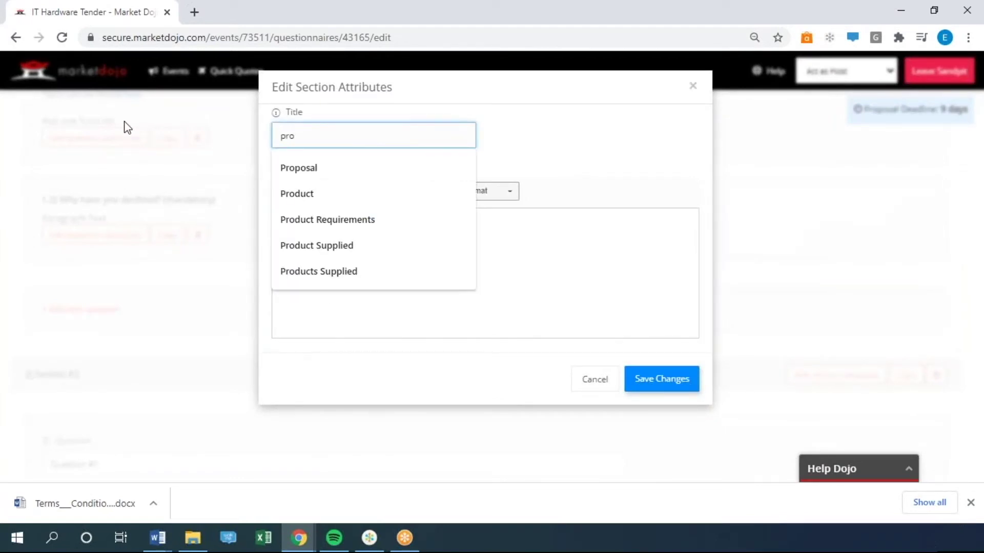
click(387, 167)
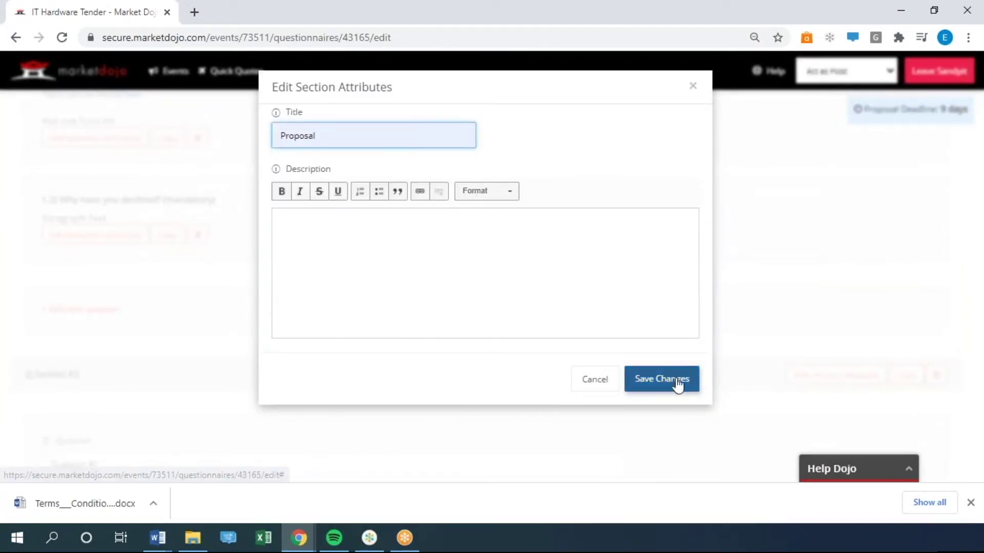
click(677, 382)
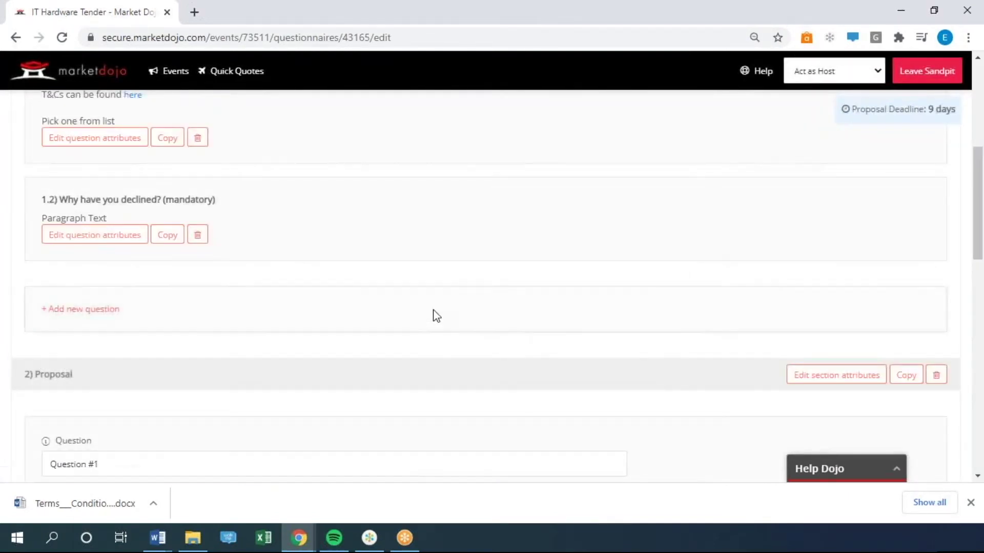
Set the text of the Proposal section's first question to "Please upload details of your warranty".
scroll(402, 310, down, 3)
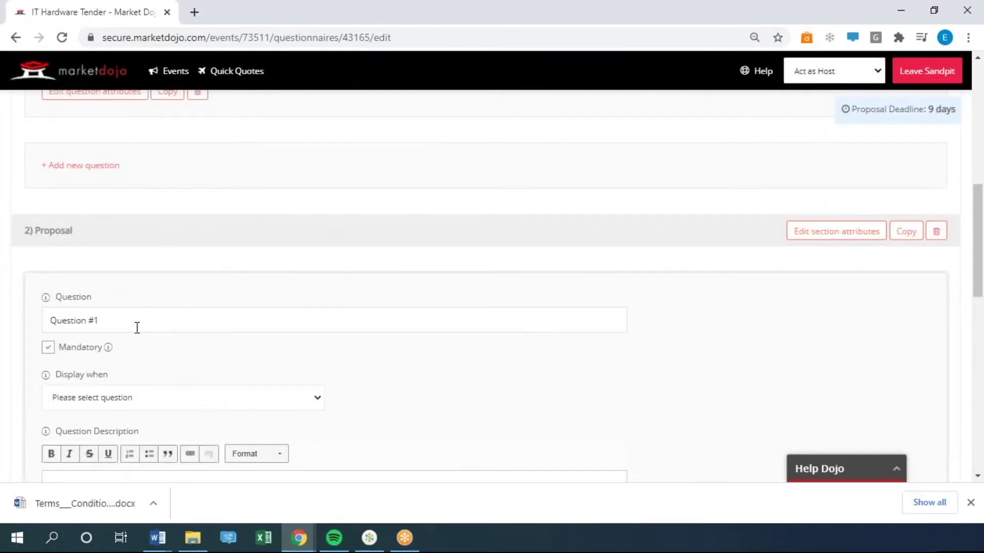
drag(137, 328, 26, 325)
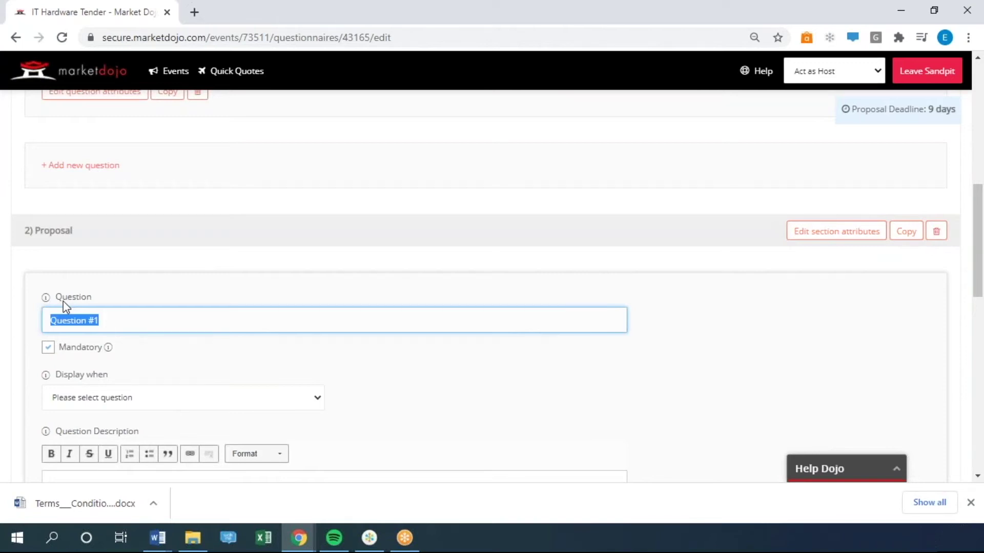
text(Please)
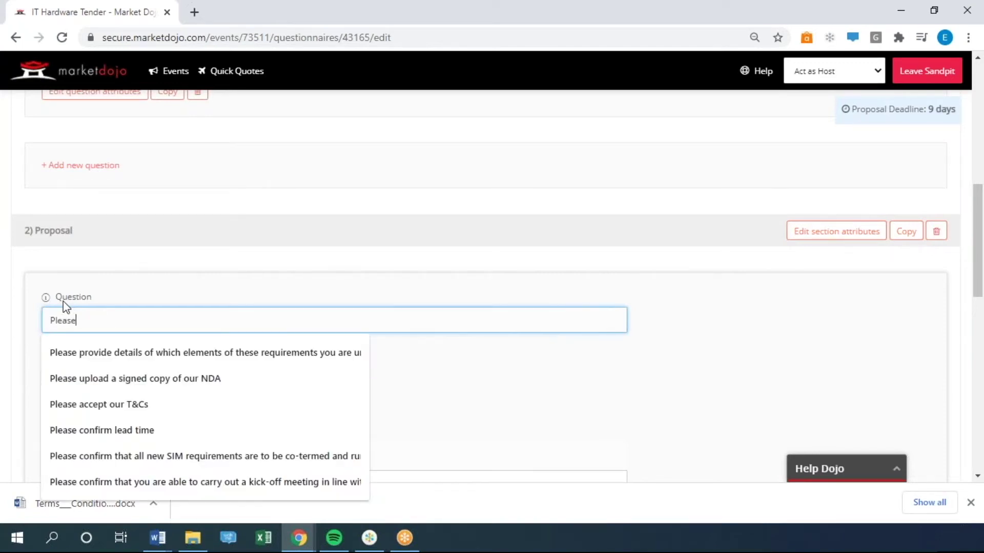
text( upload details of your)
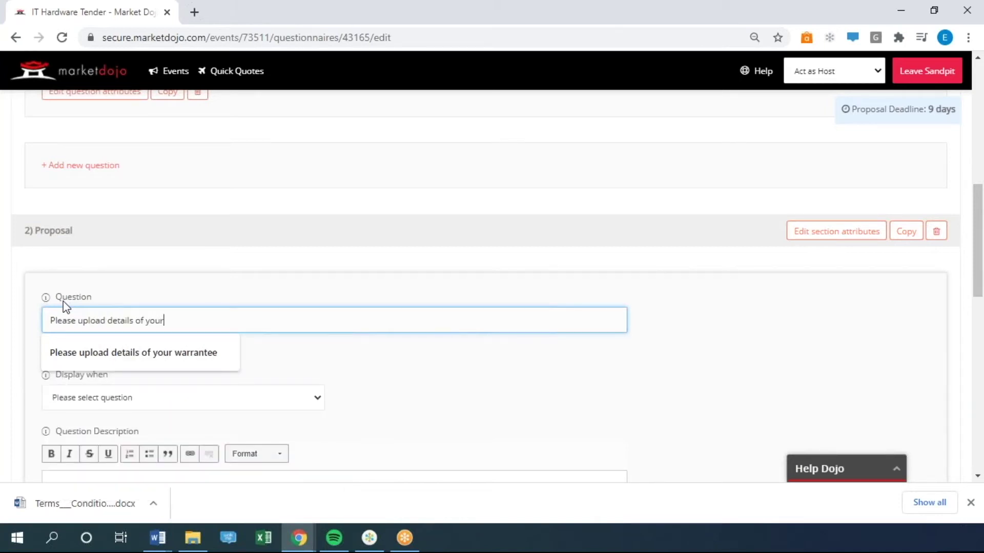
text( warranty)
click(218, 363)
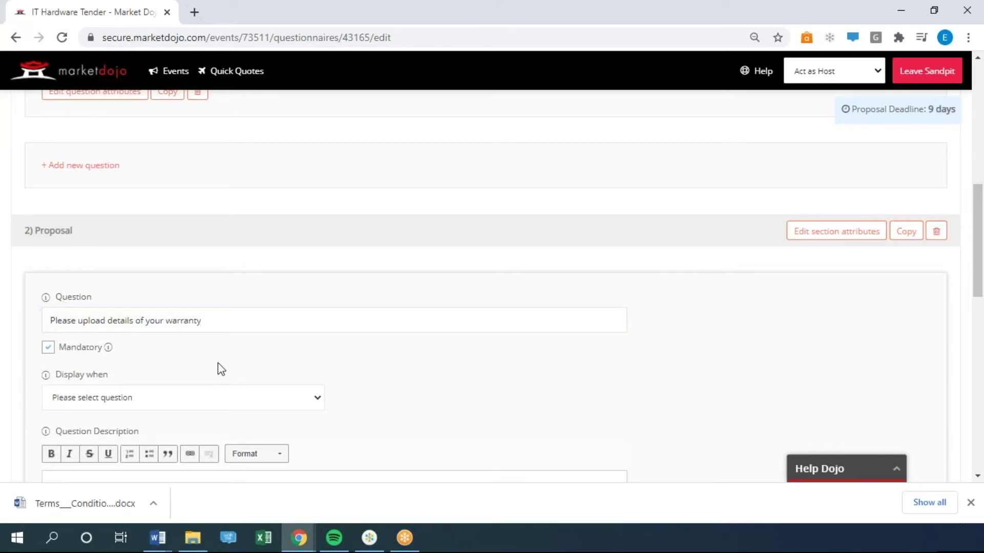
Set the type of the warranty question to Document Upload and save the question.
scroll(217, 363, down, 3)
click(206, 360)
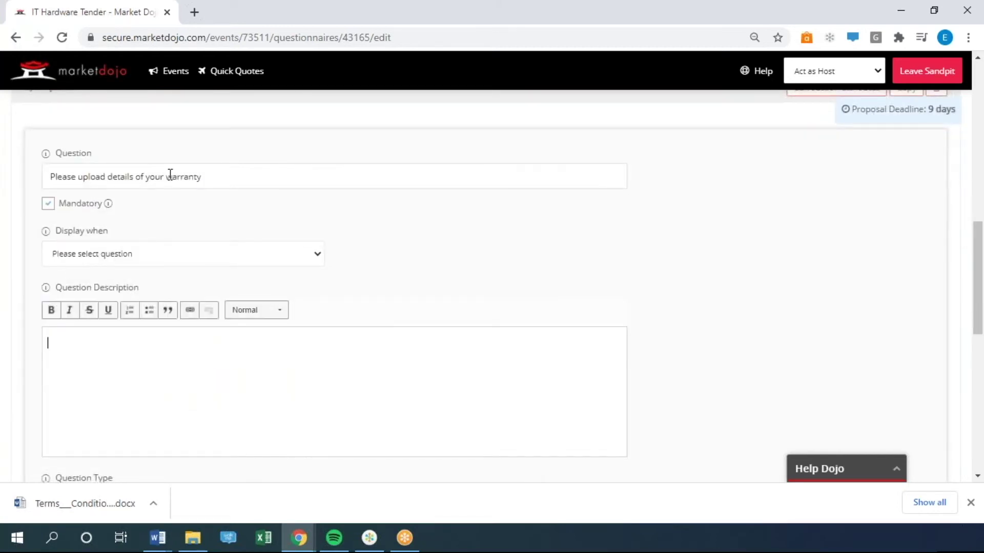
scroll(205, 287, down, 1)
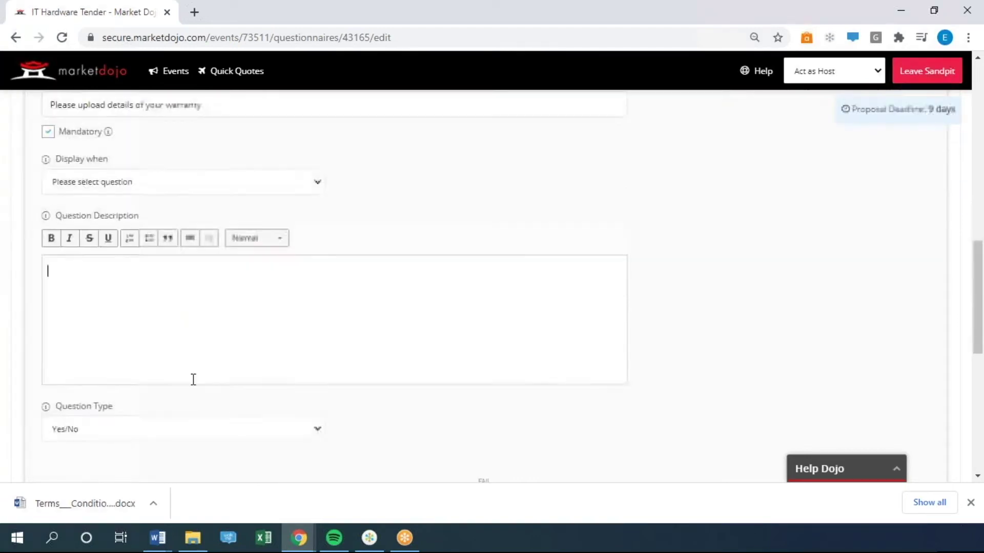
scroll(159, 436, down, 1)
click(103, 358)
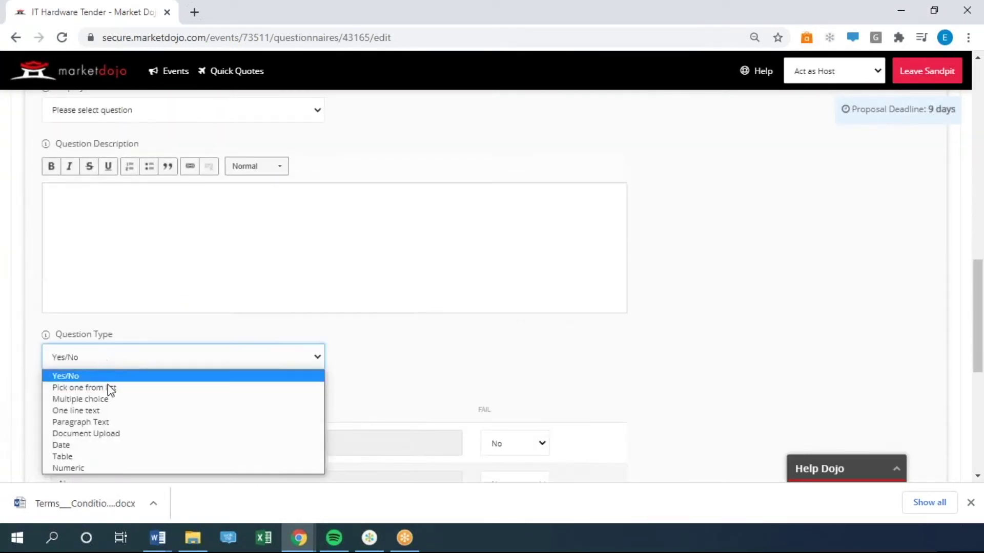
click(108, 434)
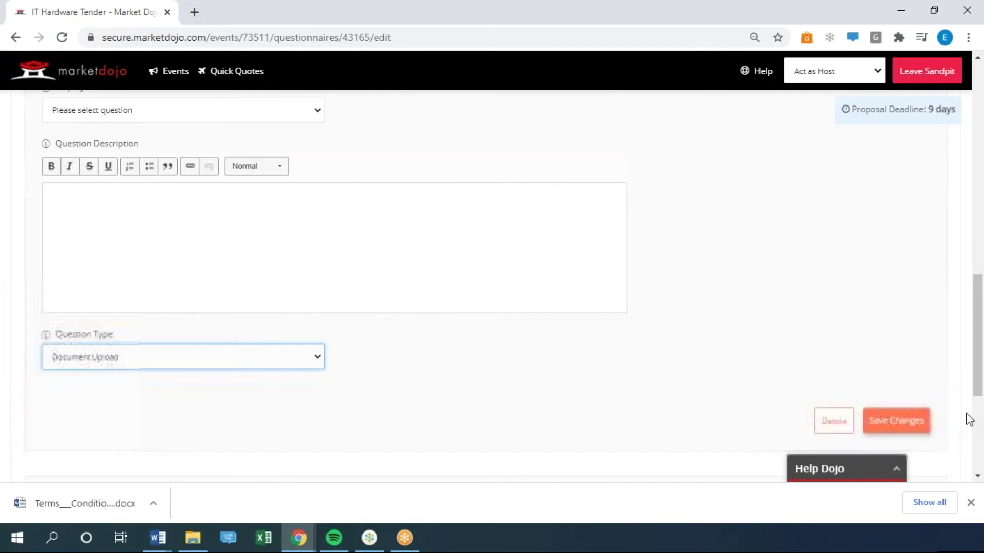
click(892, 432)
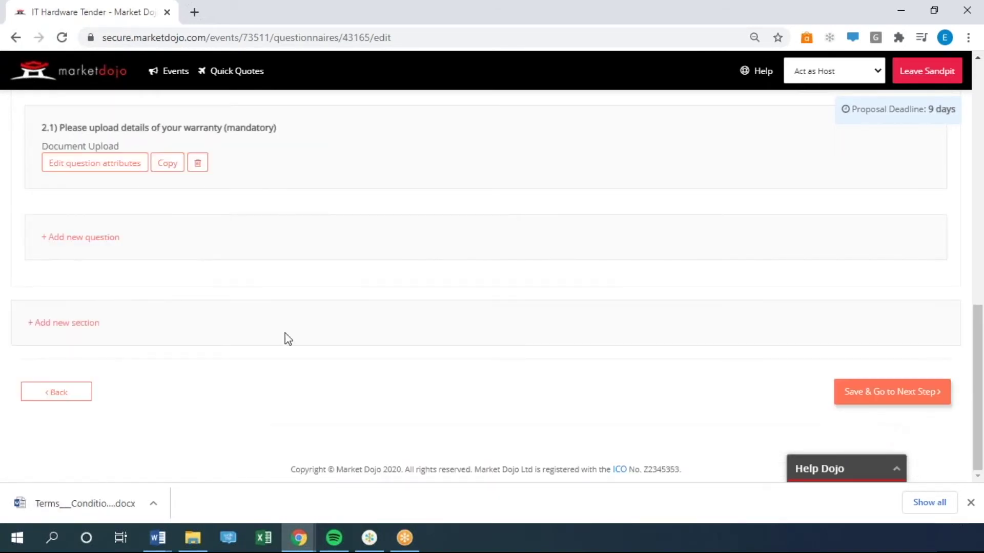
Add a second question to the Proposal section with the text "Please confirm time frames for delivery".
scroll(71, 319, up, 1)
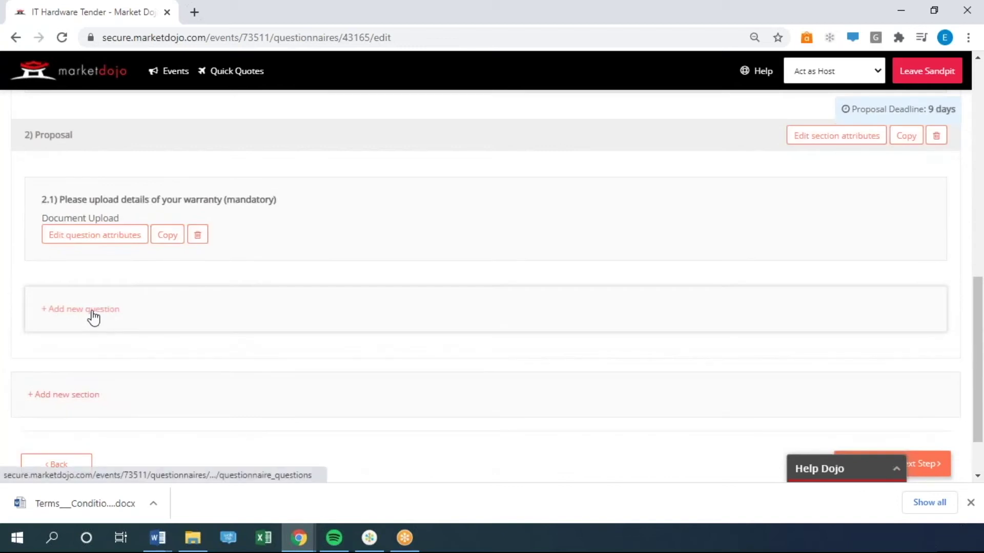
click(93, 317)
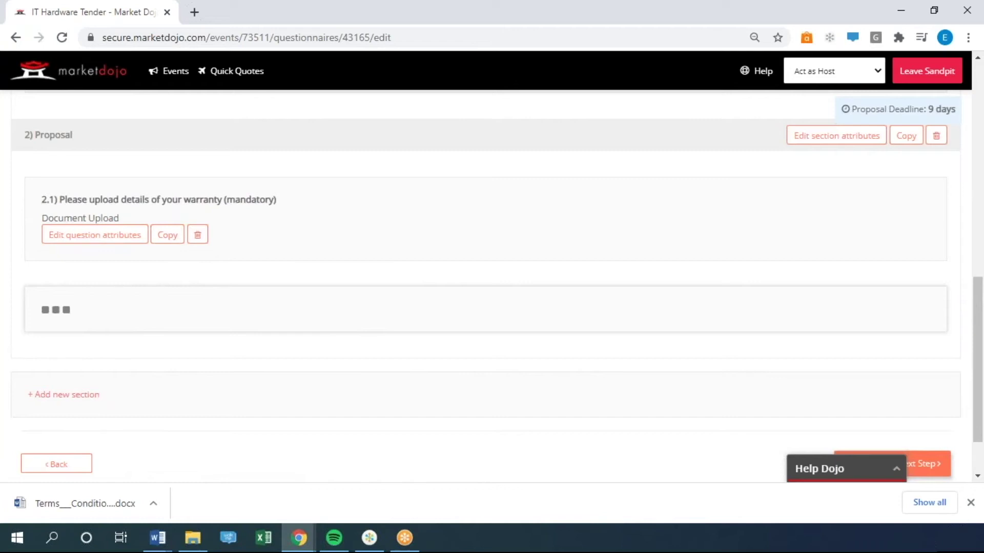
drag(120, 322, 50, 321)
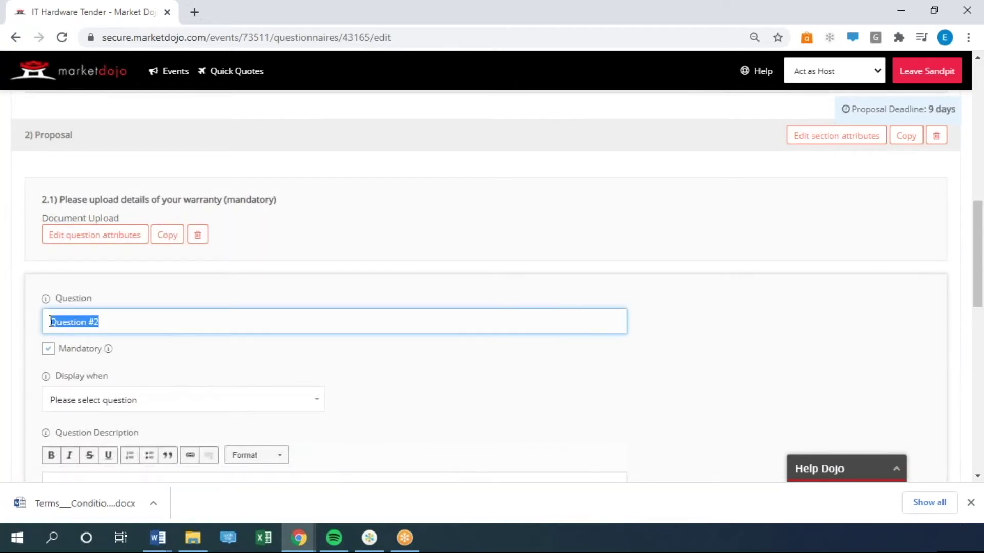
text(Please confirm)
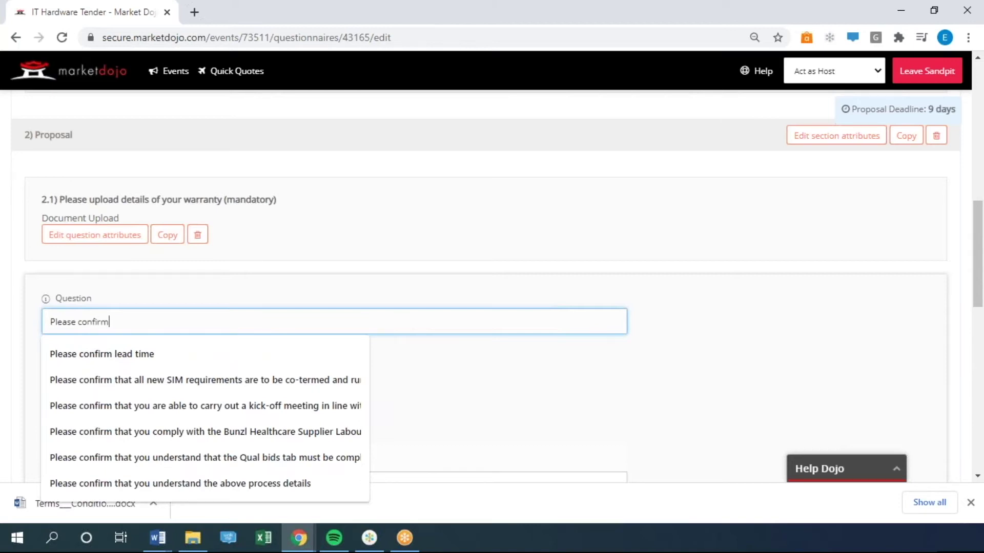
text( time fra)
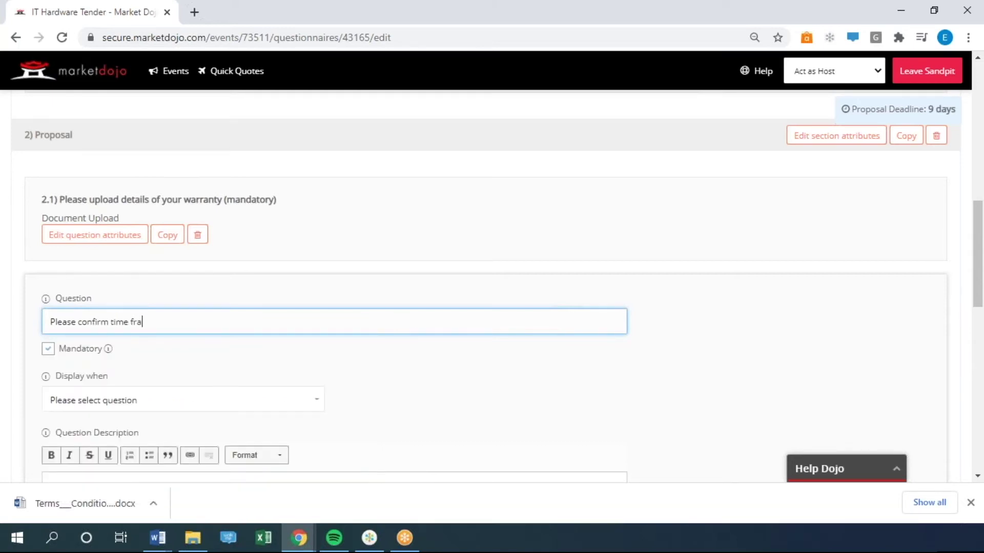
text(mes for deliverr)
click(202, 322)
Set the type of the delivery time frames question to Paragraph Text and save the question.
scroll(248, 311, down, 1)
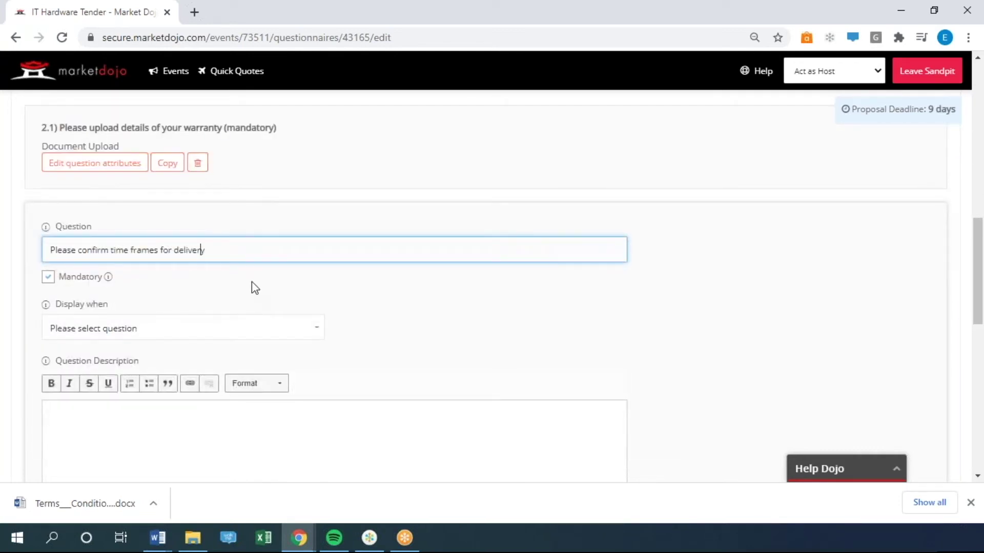
scroll(255, 289, down, 2)
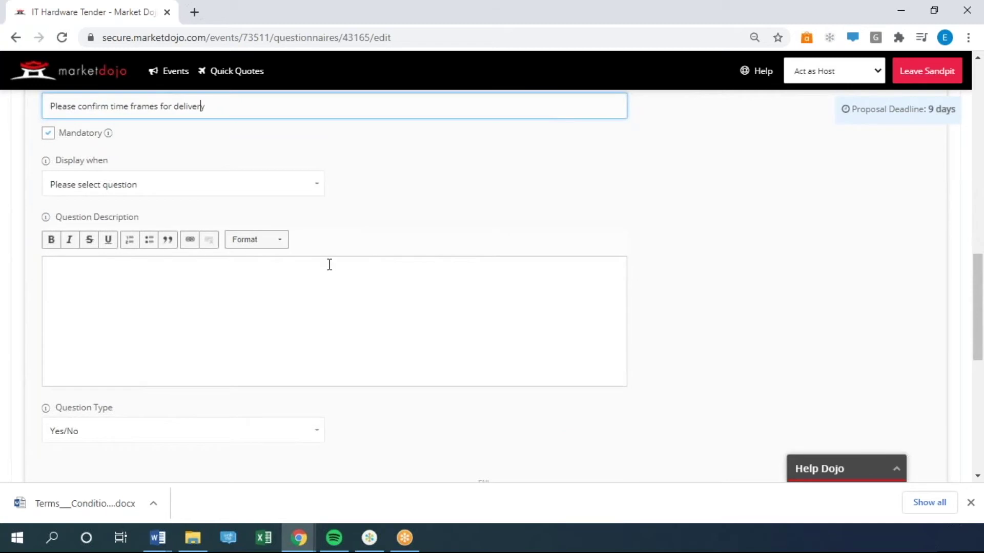
scroll(329, 264, up, 1)
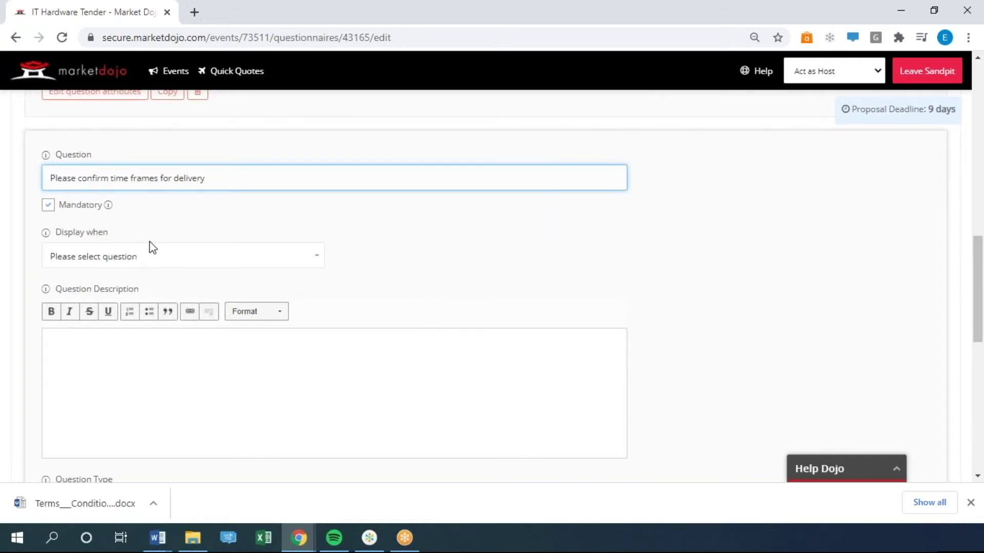
scroll(151, 251, down, 4)
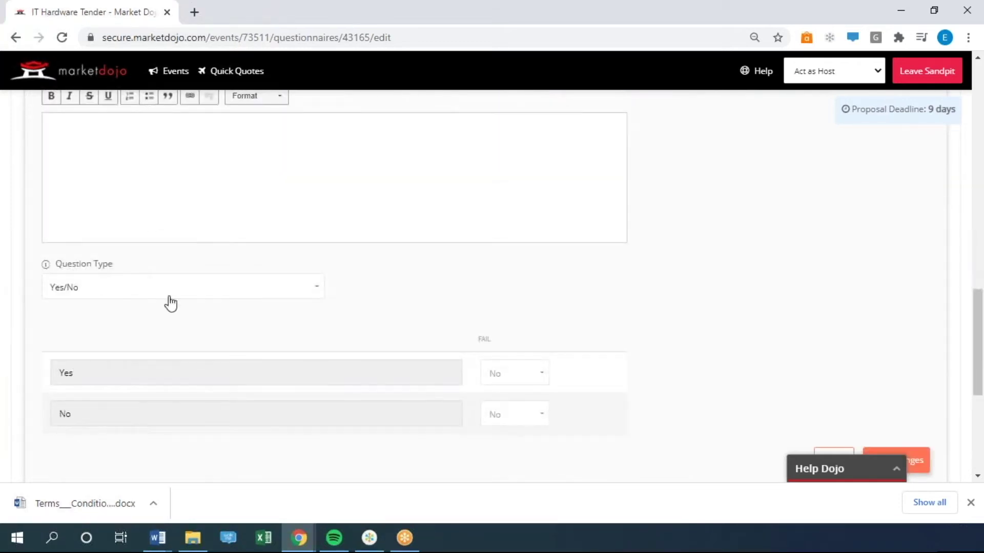
click(118, 296)
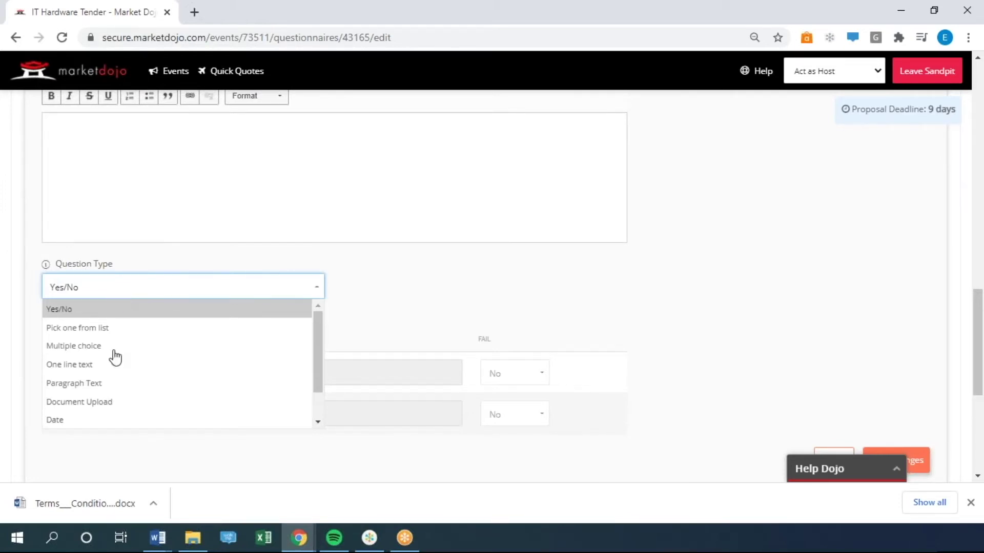
click(113, 384)
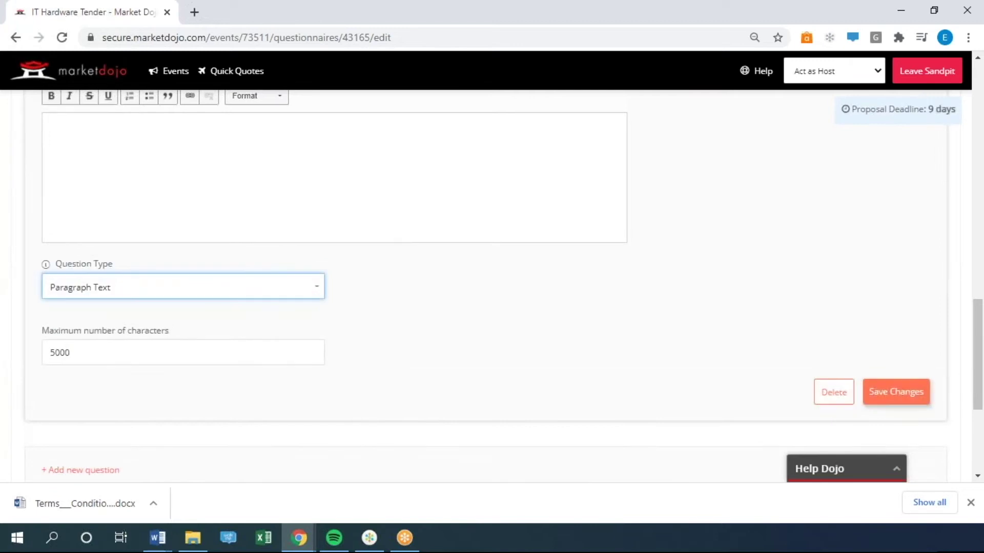
click(912, 403)
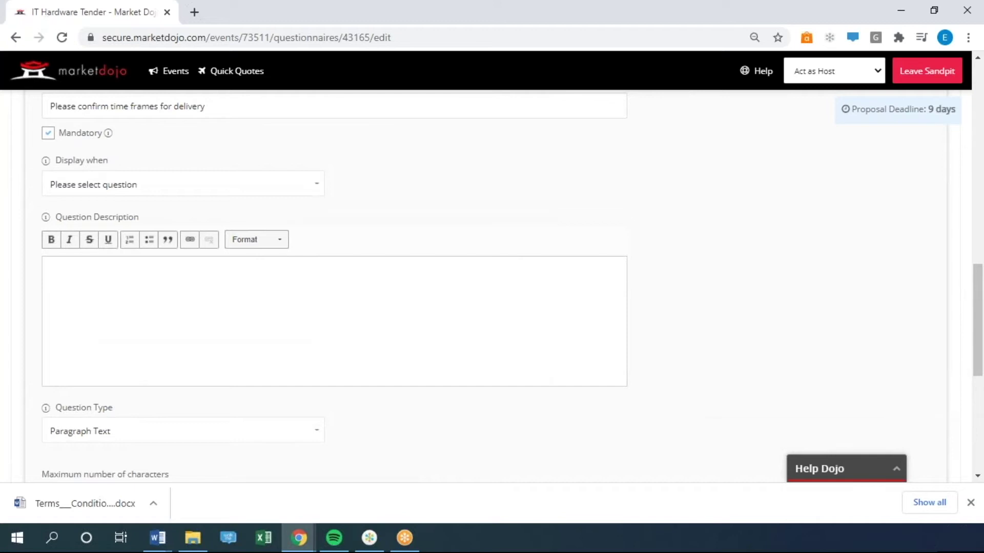
click(907, 404)
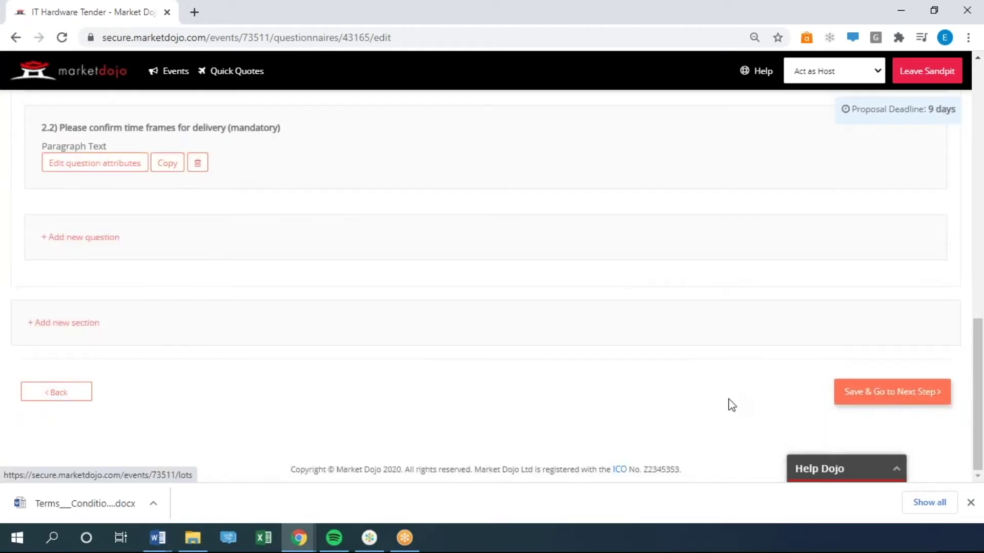
Move the Proposal section above the Terms & Conditions section in the questionnaire.
scroll(731, 405, up, 6)
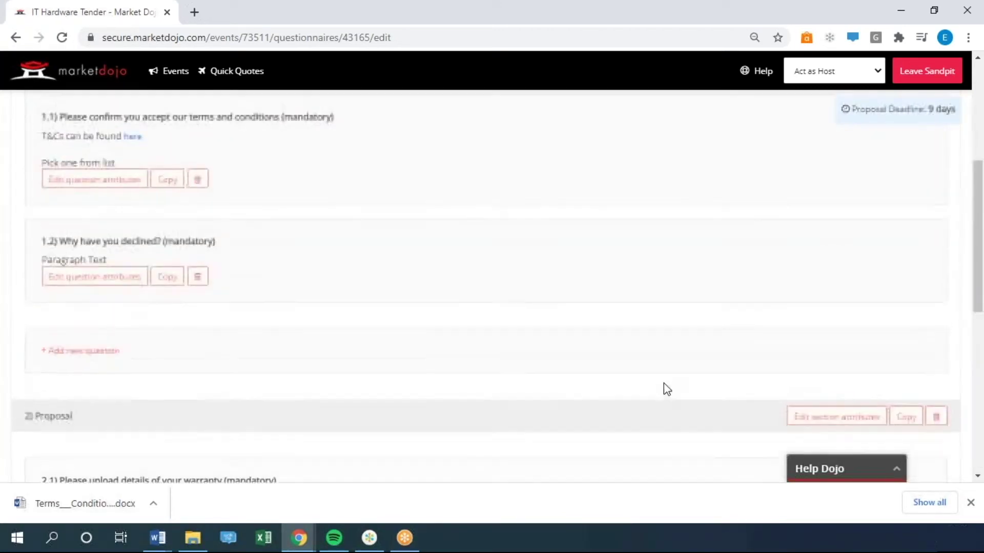
drag(56, 469, 70, 125)
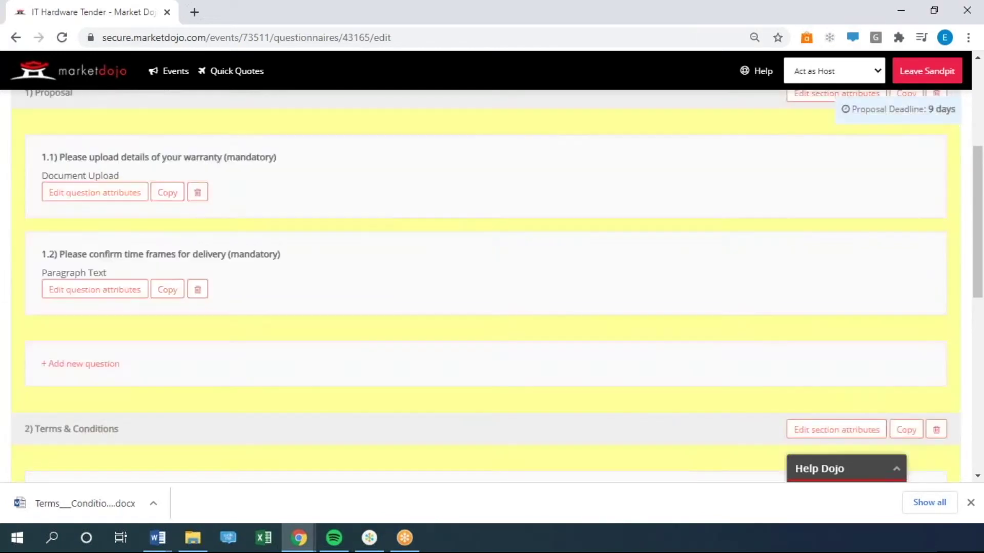
scroll(474, 418, up, 3)
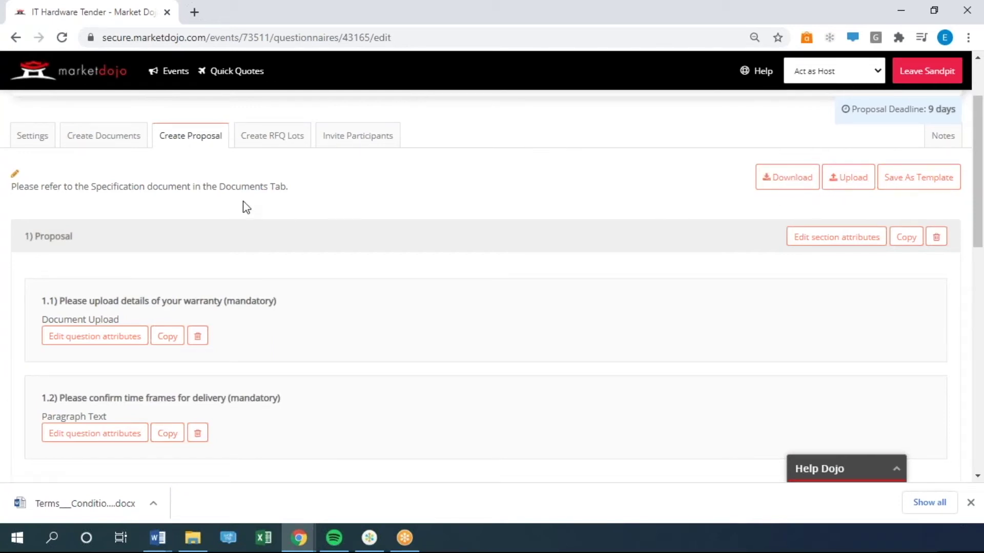
Start a new simple RFQ lot for the event and name it "Laptops".
click(261, 146)
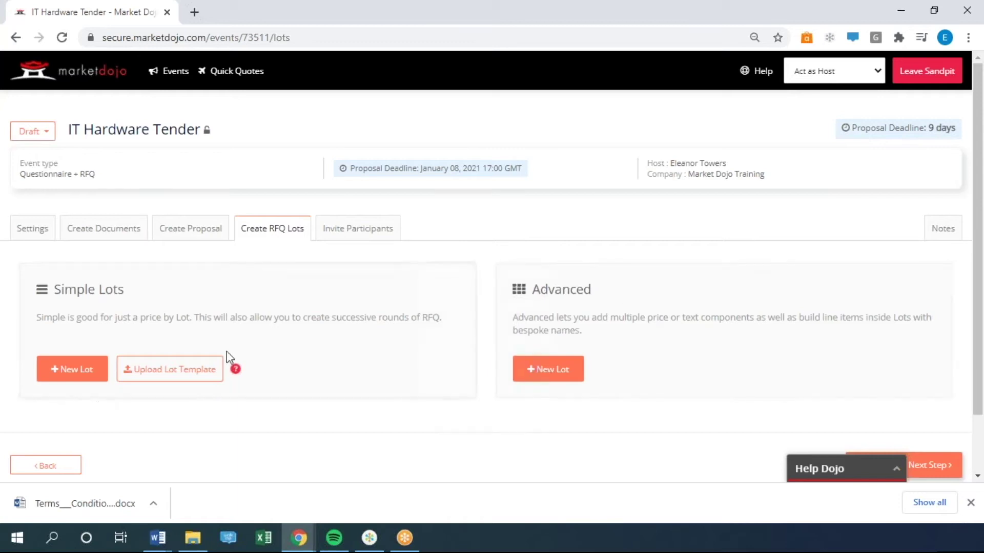
click(95, 377)
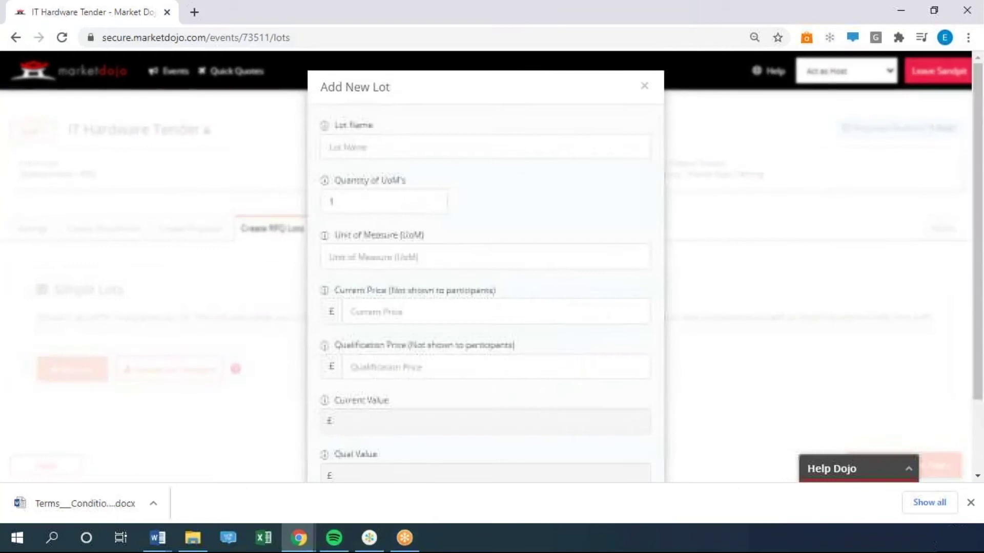
click(379, 150)
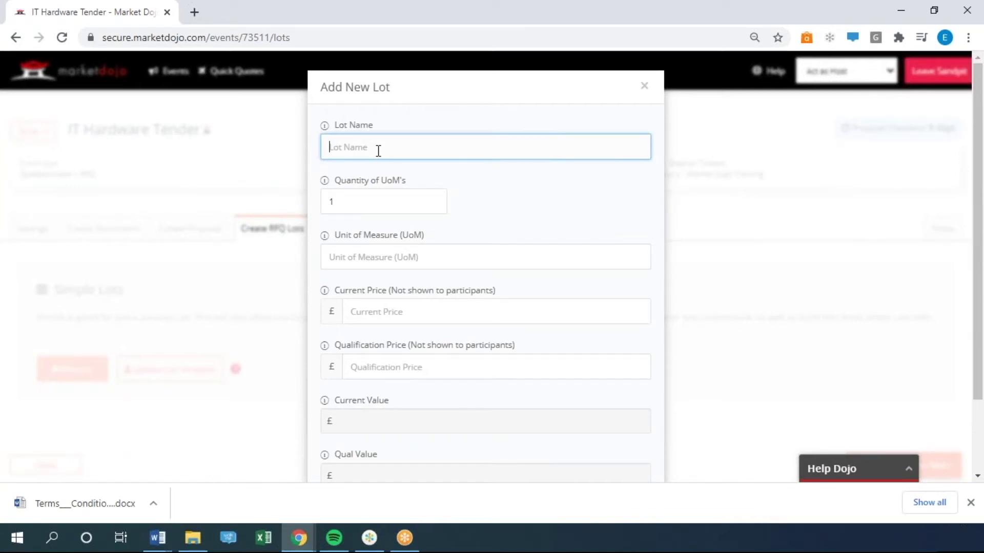
text(Laptops)
Set the Laptops lot's quantity to 50 and its unit of measure to "per laptop".
key(Tab)
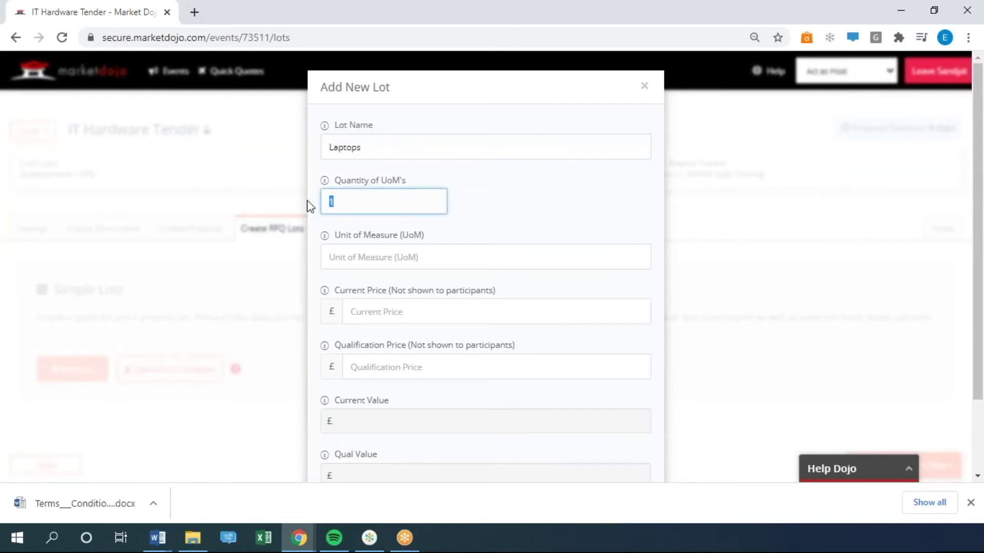
text(50)
click(397, 257)
text(per lapto)
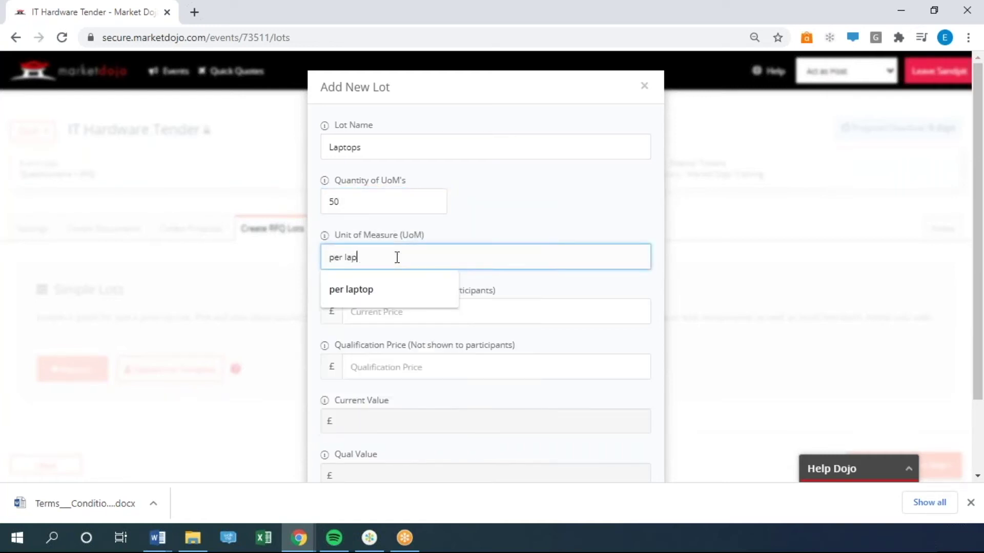
click(407, 279)
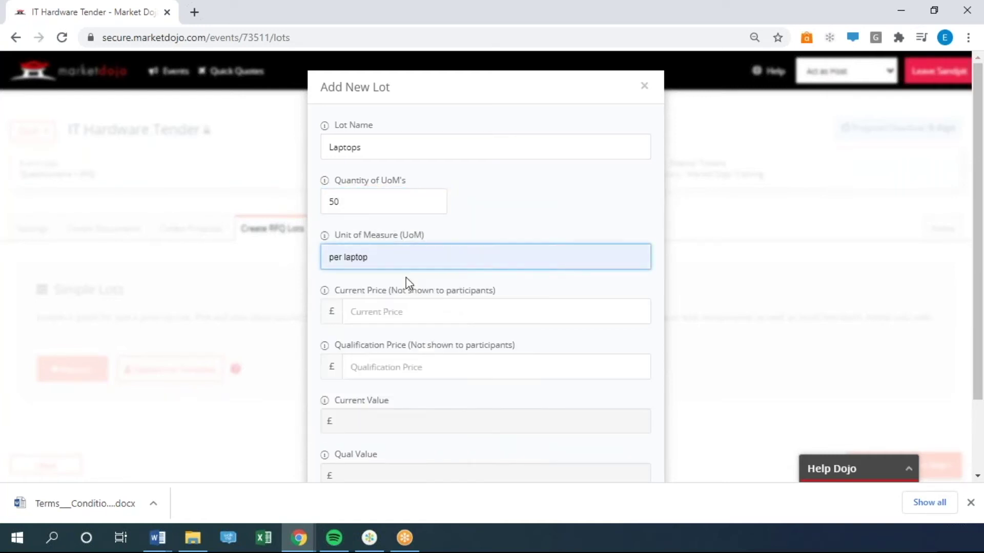
Set both the current price and the qualification price of the Laptops lot to £600.
click(420, 309)
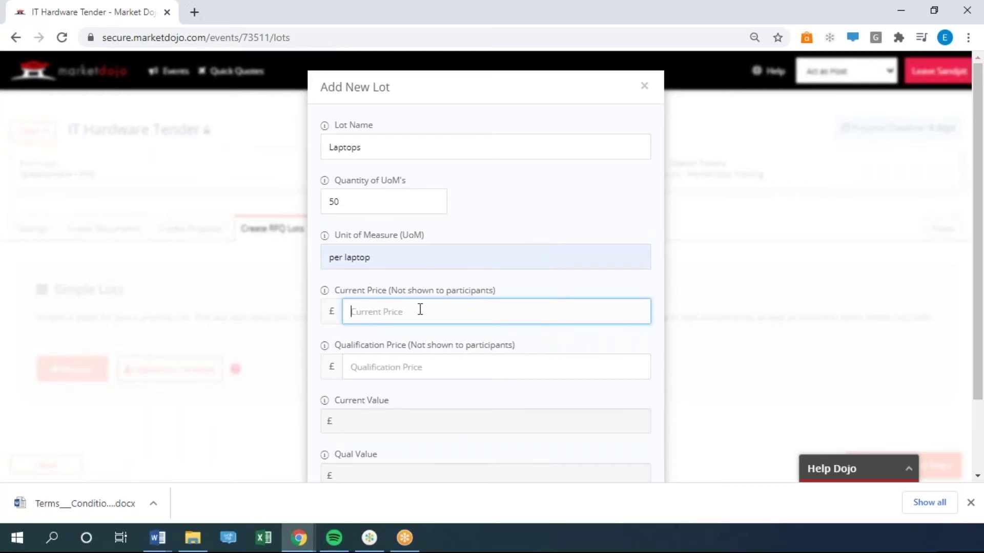
text(600)
click(488, 367)
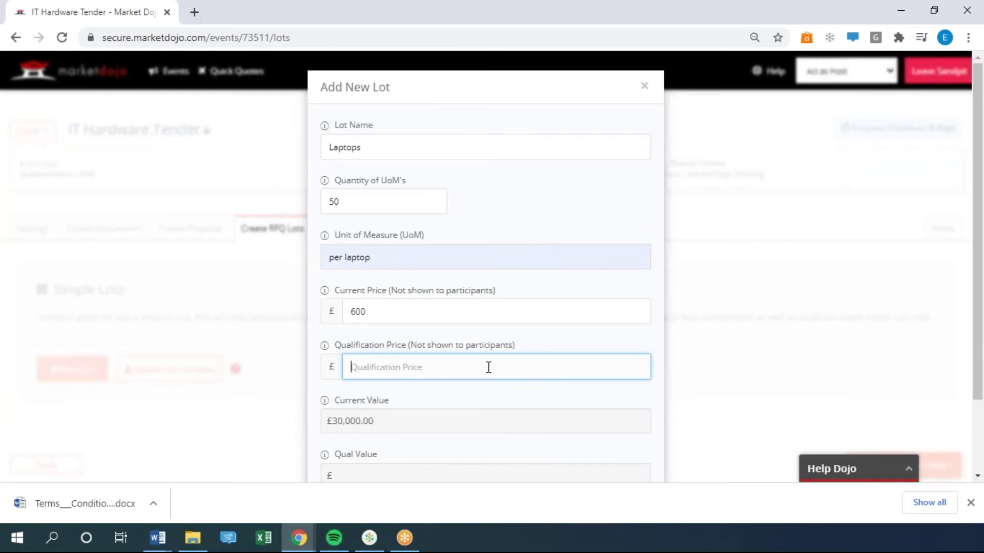
text(600)
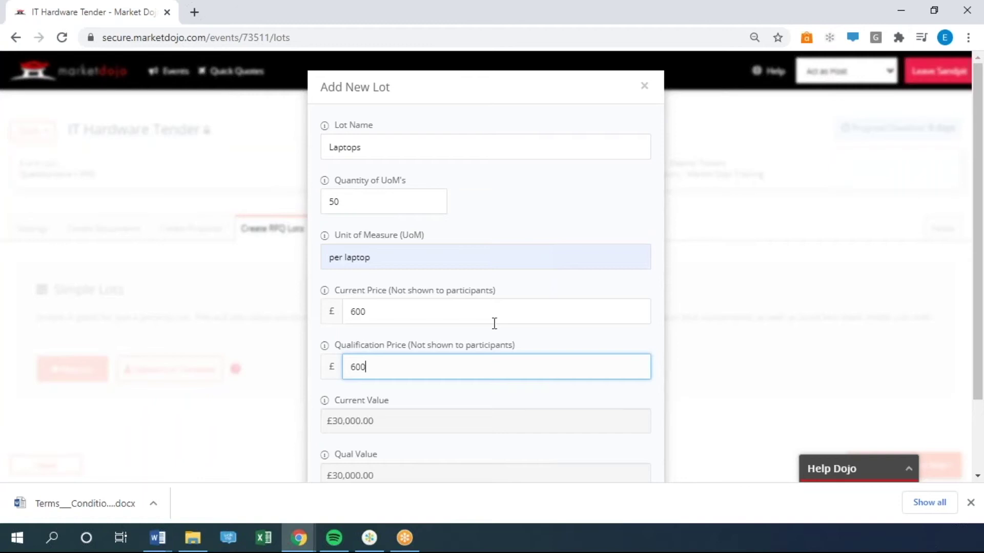
Save the Laptops lot and start another new lot named "HDMI Cables".
scroll(507, 349, down, 3)
click(626, 438)
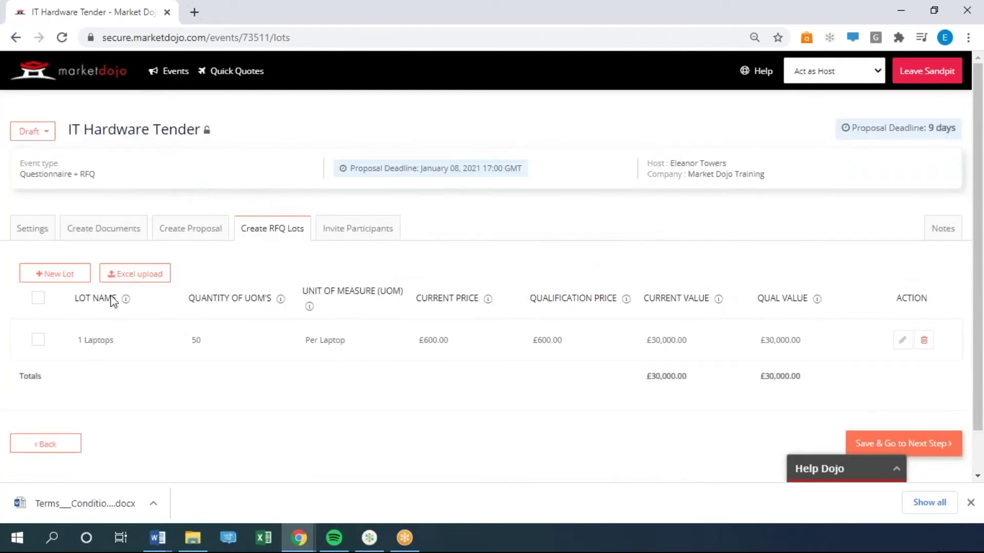
click(55, 288)
click(375, 144)
text(HDMI Cables)
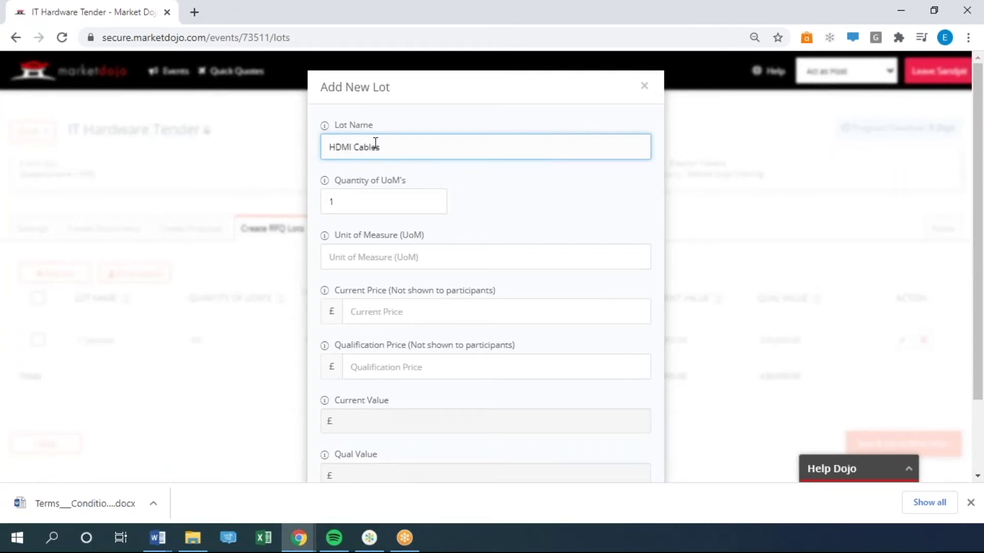
Set the HDMI Cables lot's quantity to 20 and its unit of measure to "per box of 4".
key(Tab)
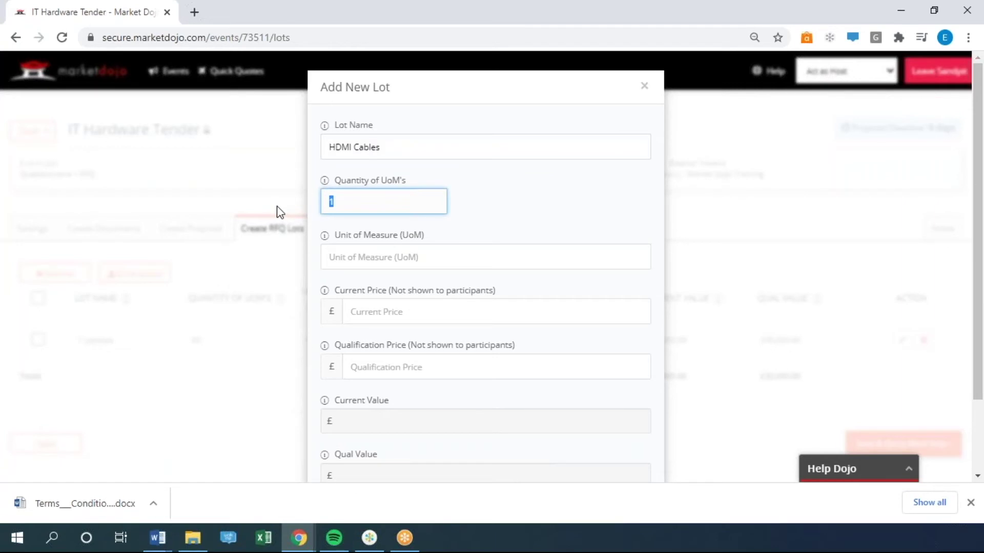
text(20)
click(362, 256)
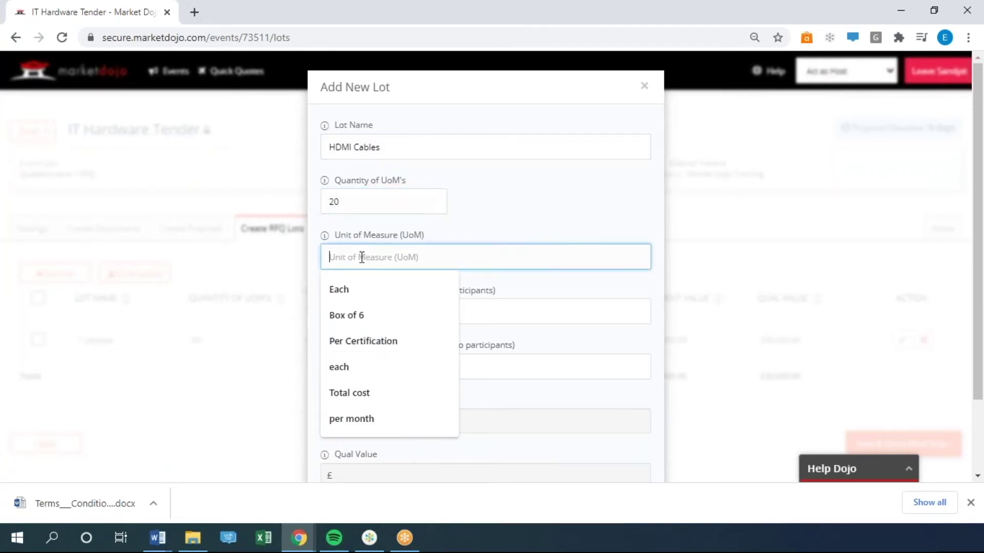
text(per )
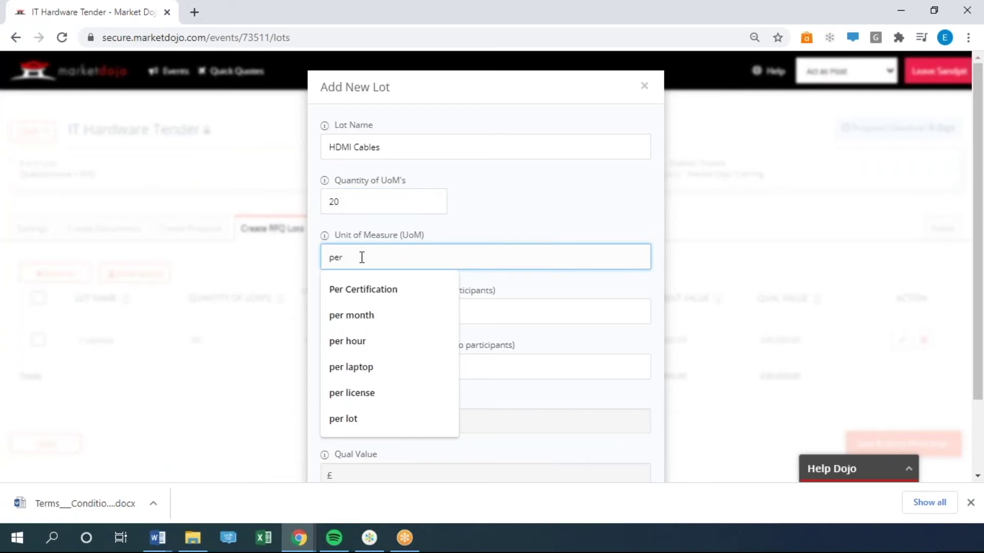
text(box of)
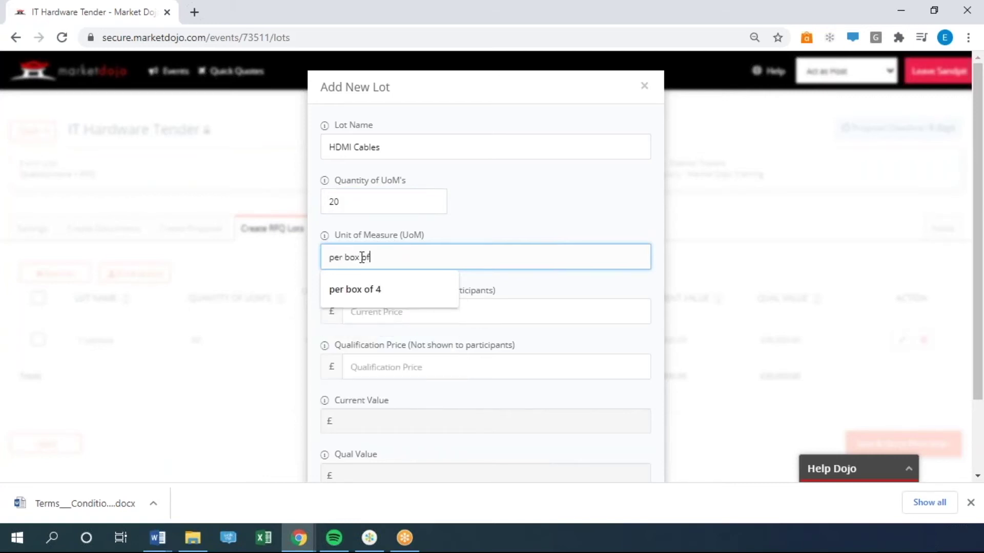
text( 4)
click(472, 221)
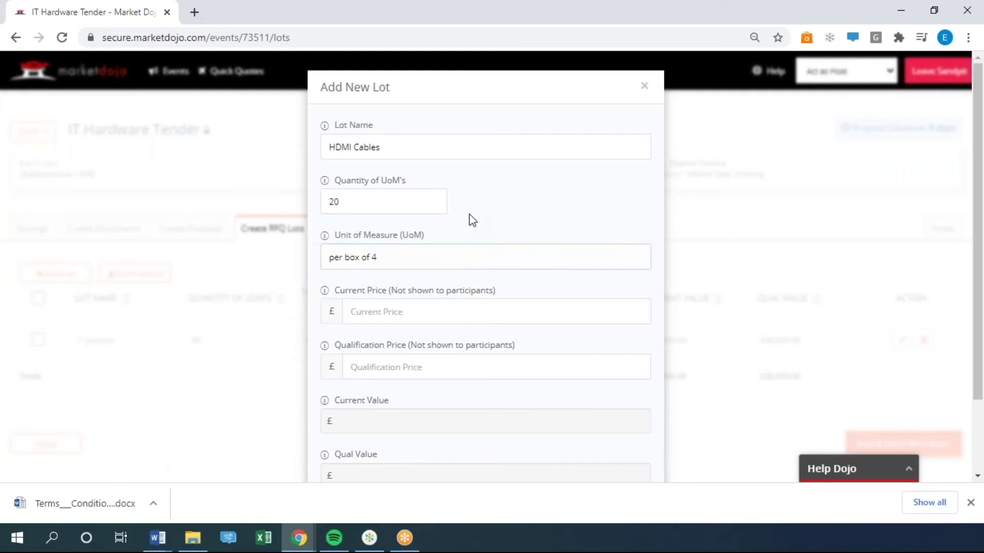
Set the HDMI Cables lot's current price to £30, leave the qualification price empty and save the lot.
click(411, 320)
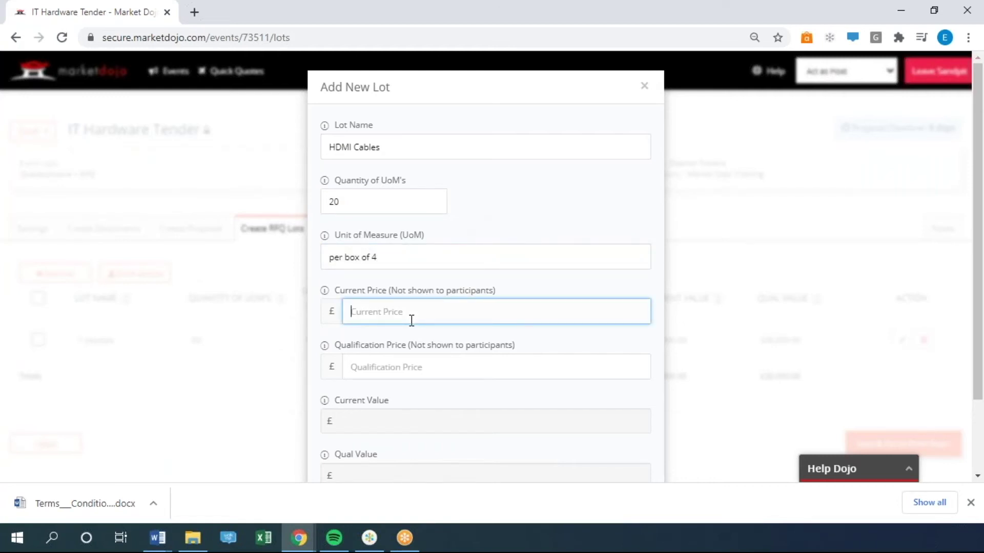
text(30)
click(417, 361)
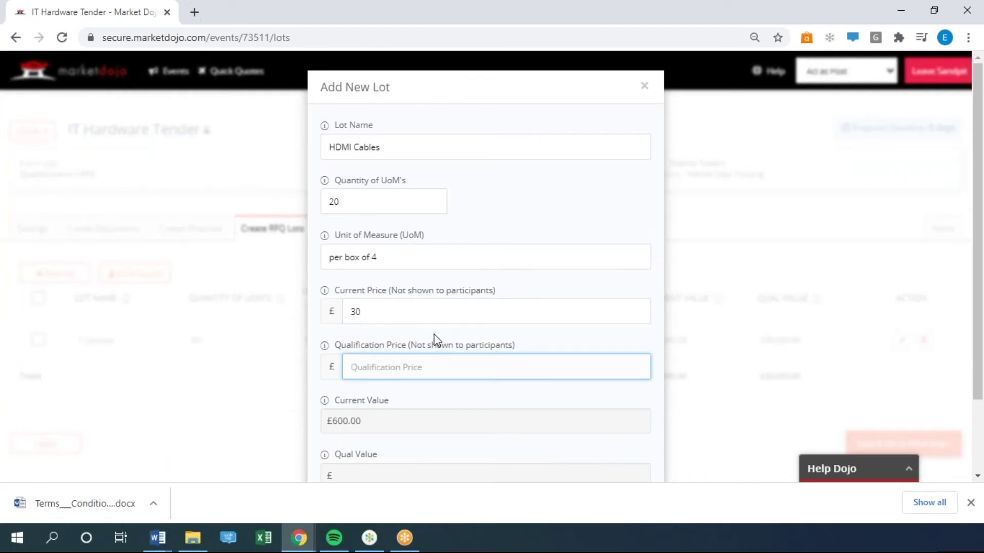
scroll(432, 339, down, 2)
click(624, 438)
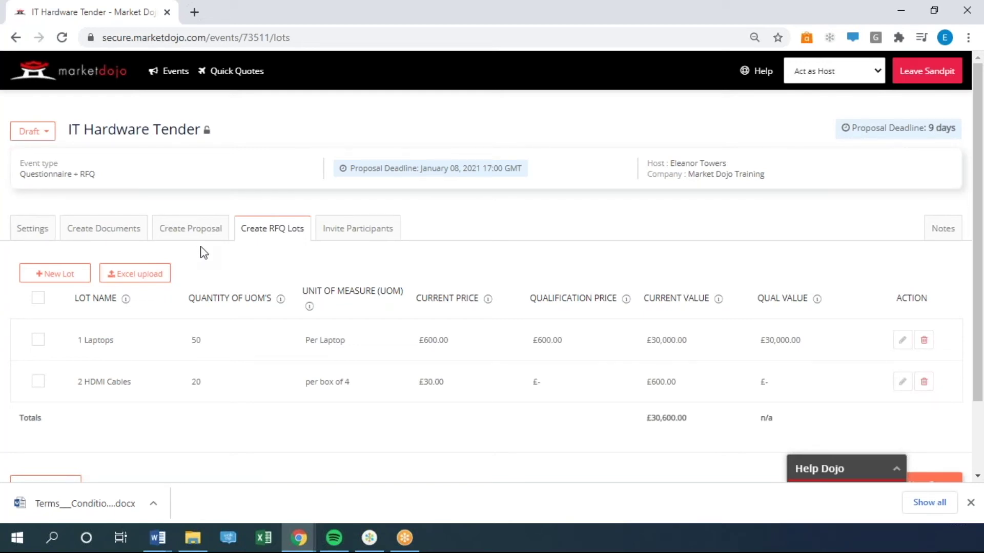
Check the spreadsheet guidance for uploading lots from Excel, then close the upload dialog without uploading anything.
click(165, 282)
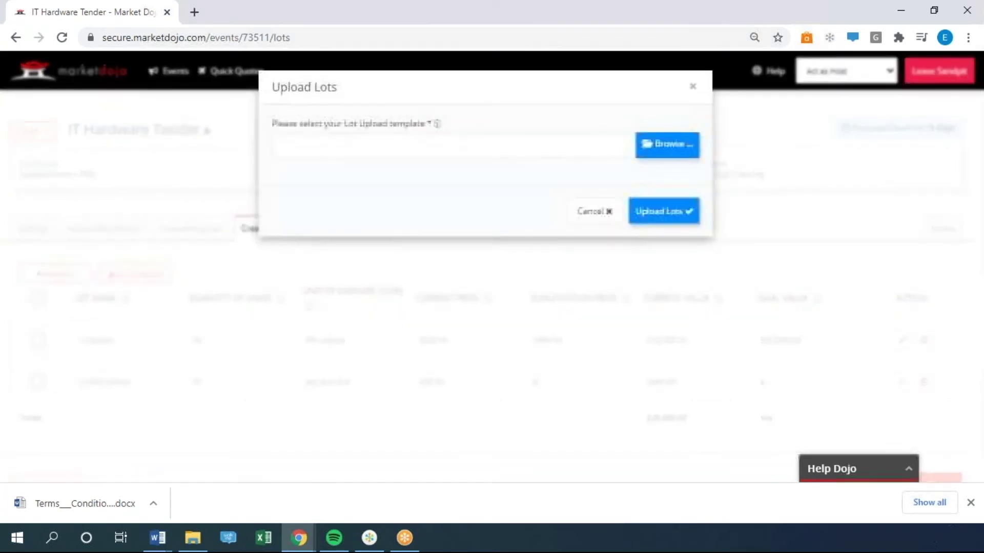
mouse_move(438, 127)
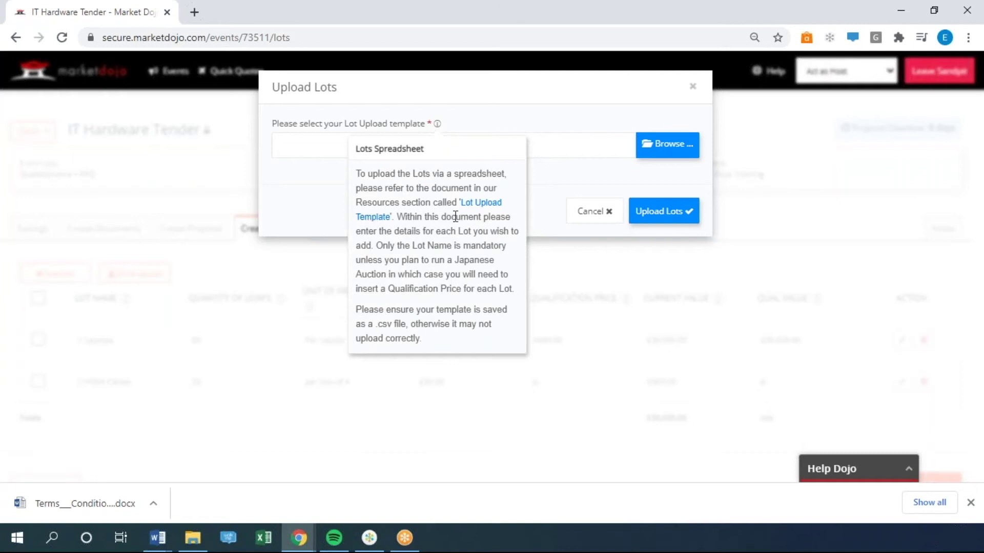
click(694, 89)
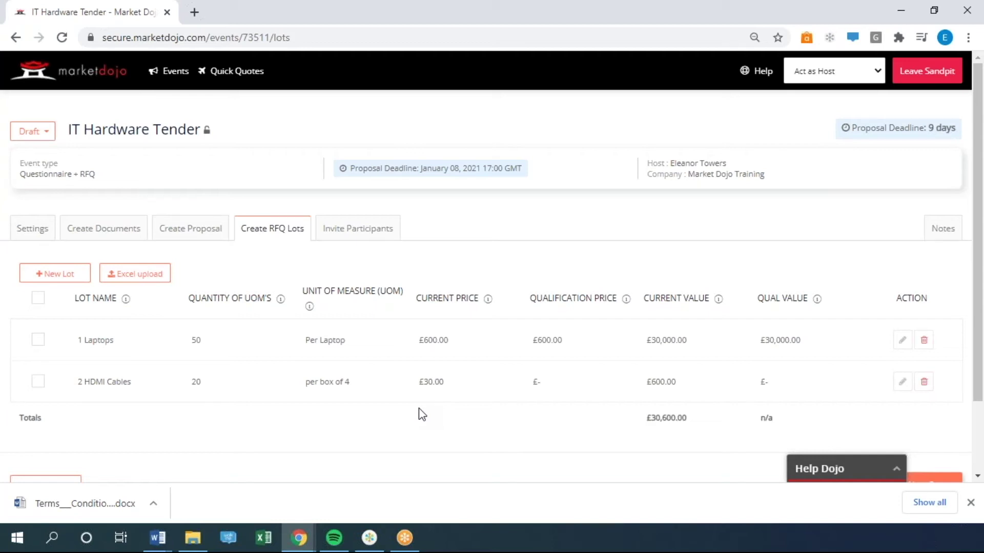
Save the RFQ lots, proceed to inviting participants and start adding a new participant.
scroll(436, 369, down, 2)
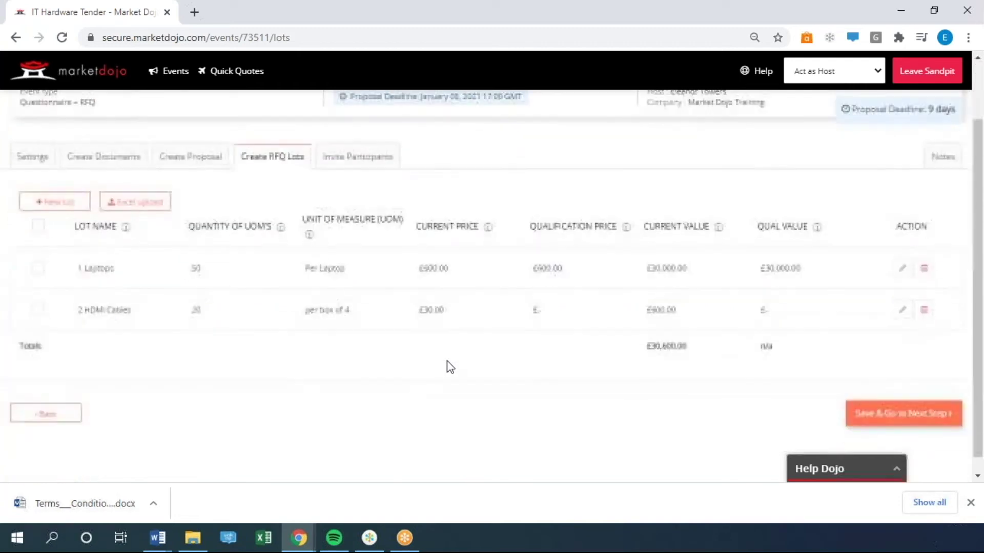
click(941, 417)
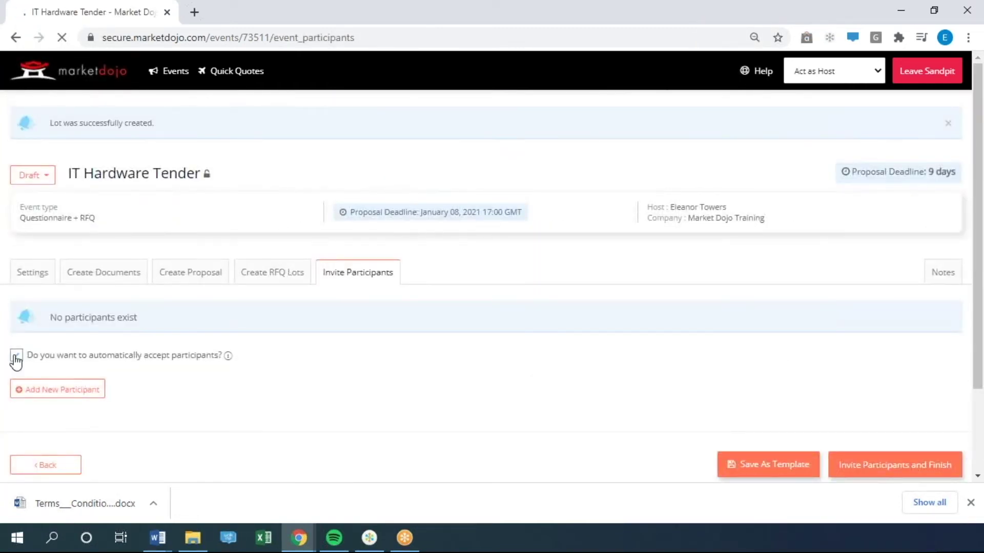
click(54, 395)
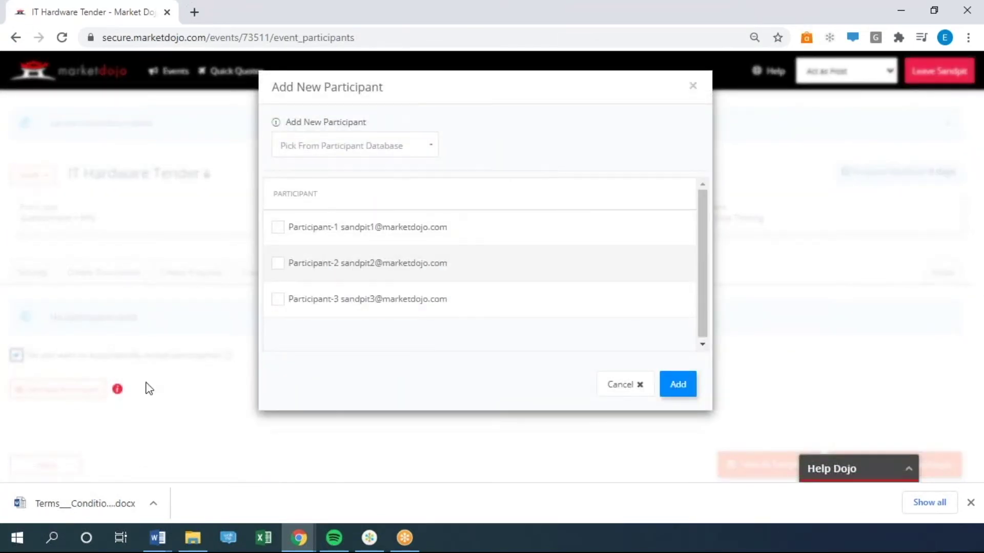
click(343, 154)
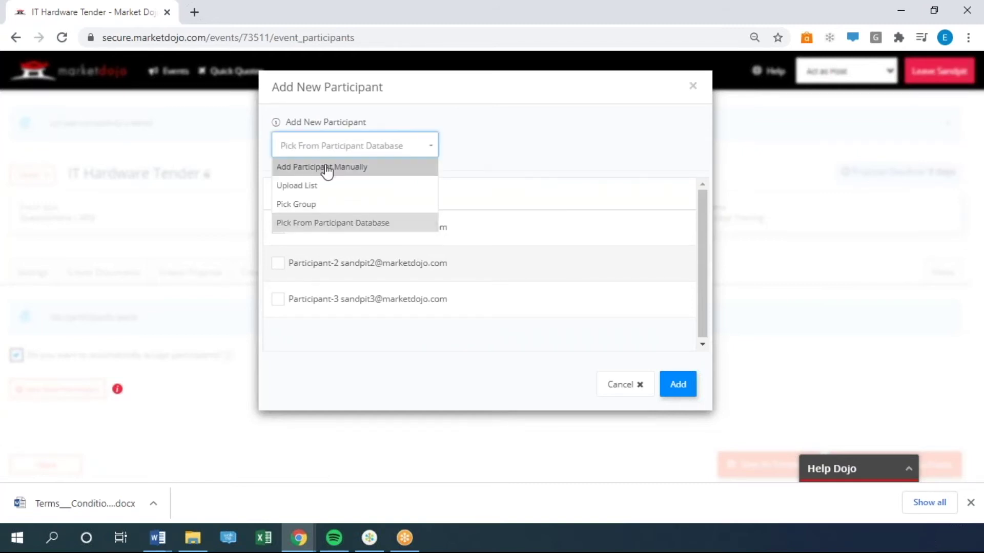
click(347, 169)
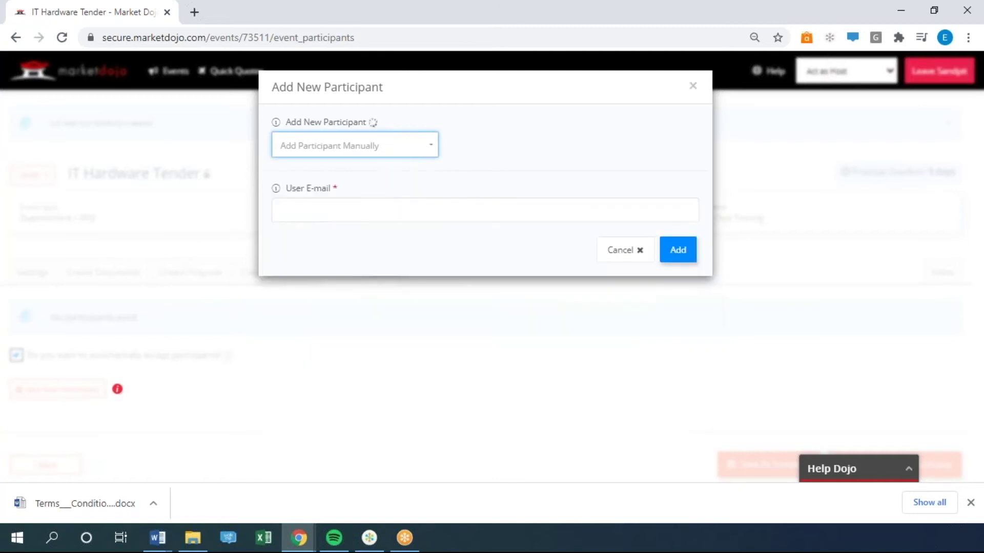
click(366, 157)
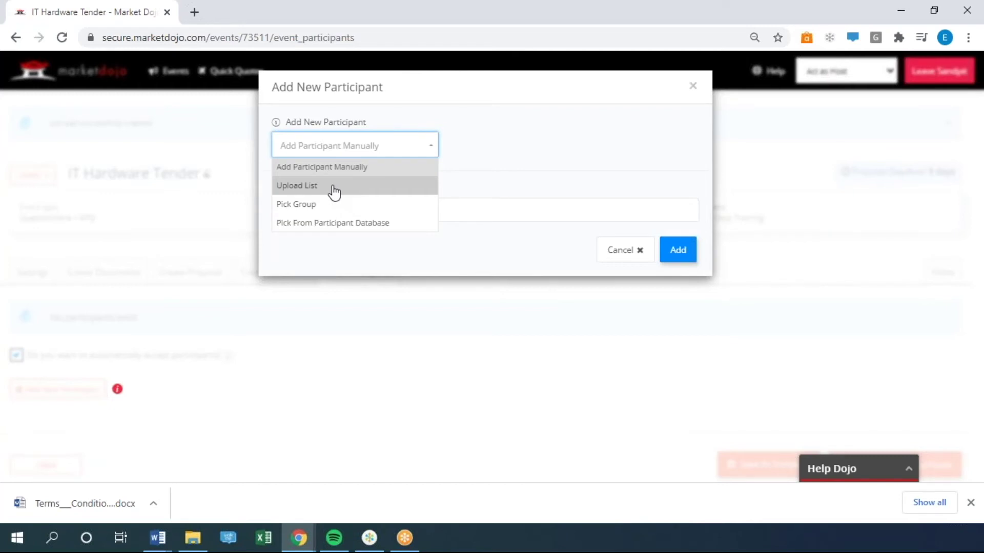
click(325, 223)
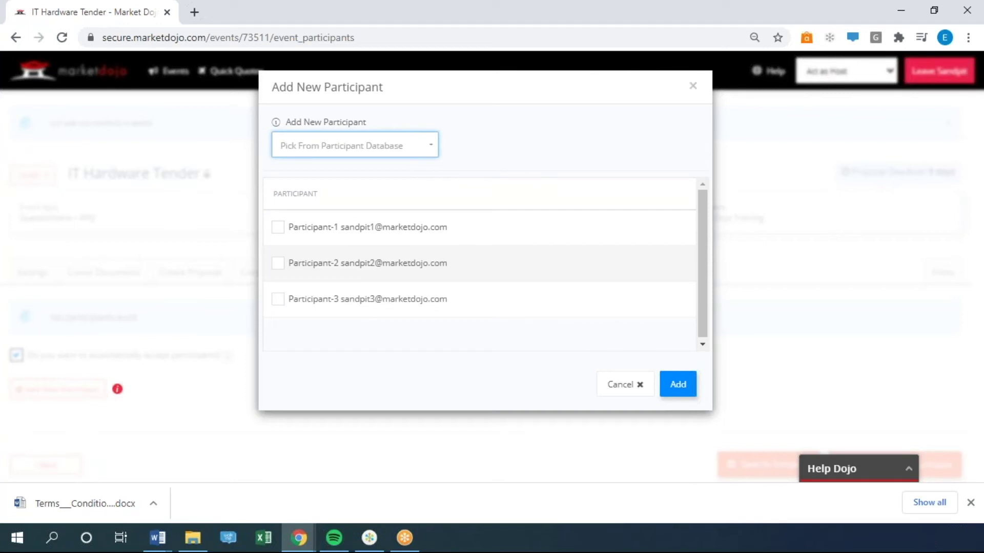
Add Participant-1, Participant-2 and Participant-3 from the participant database, then send the invitations to finish the event setup.
click(277, 227)
click(278, 263)
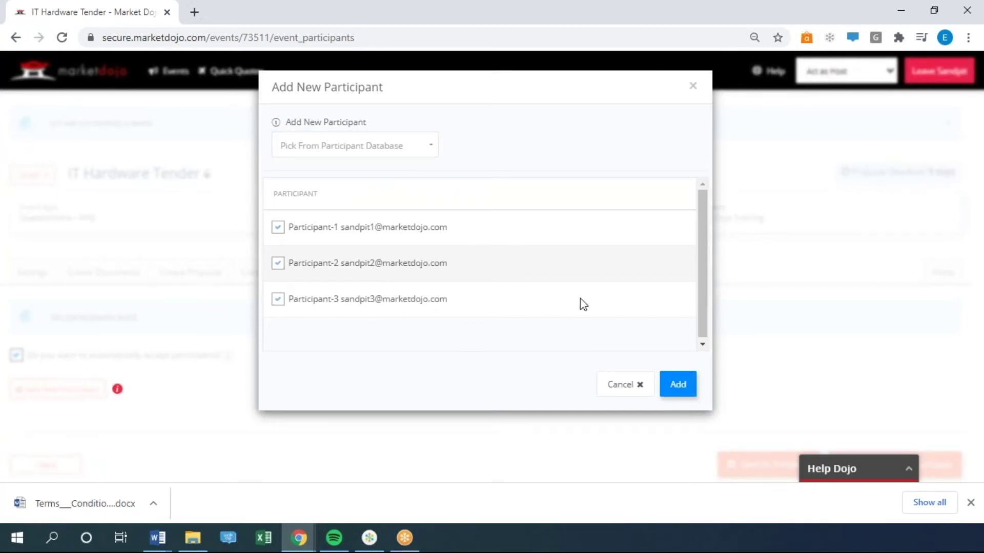
click(679, 385)
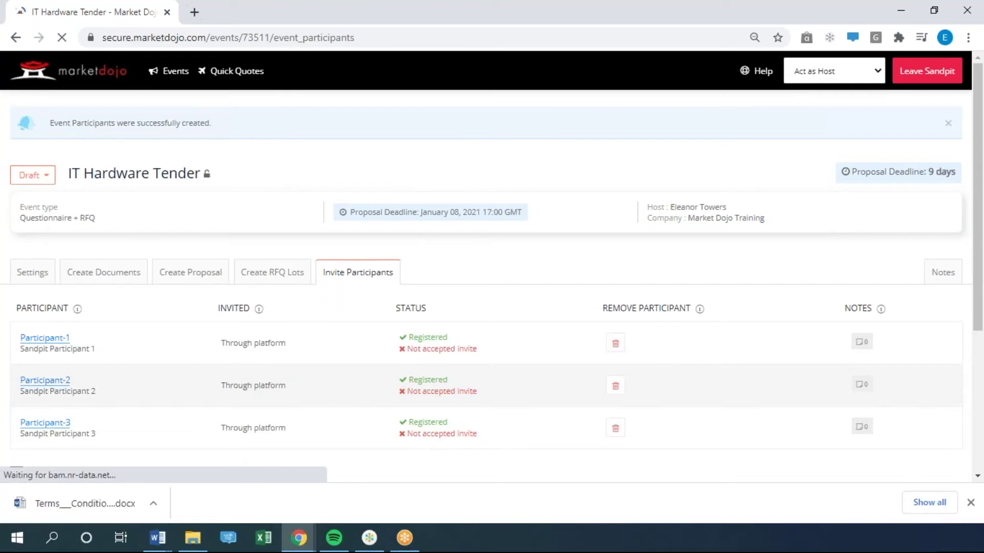
scroll(546, 270, down, 4)
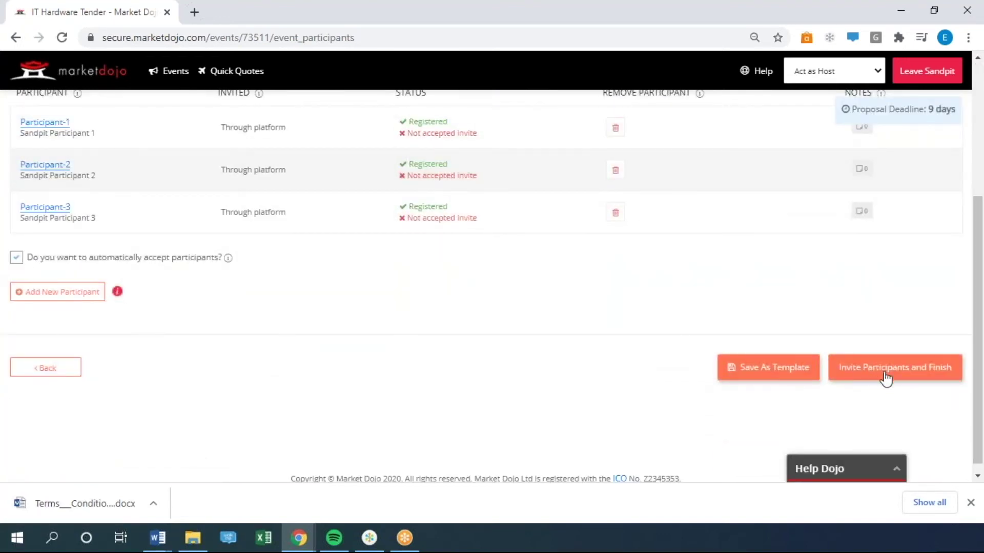
click(886, 378)
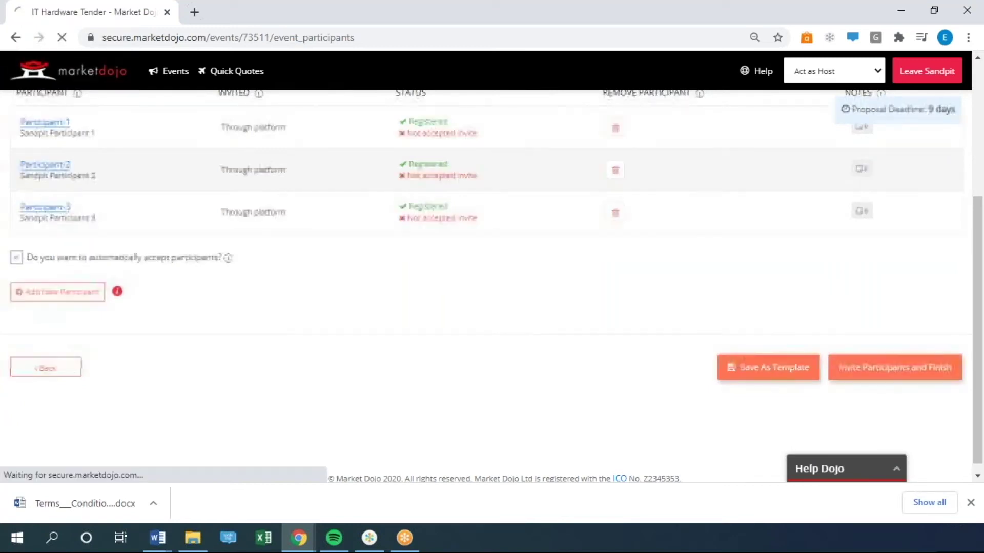
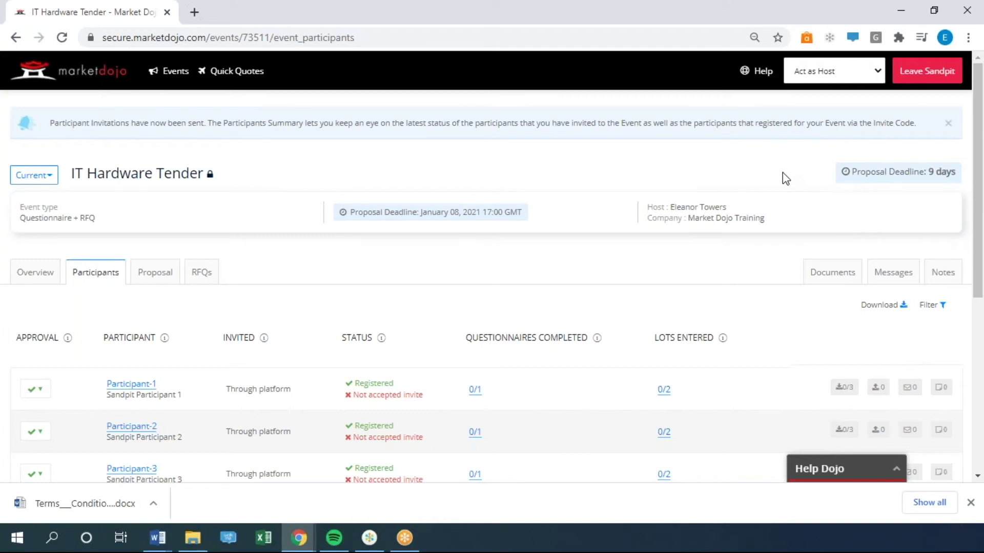
Switch to acting as Participant-1 and accept the invitation to the IT Hardware Tender event.
click(819, 72)
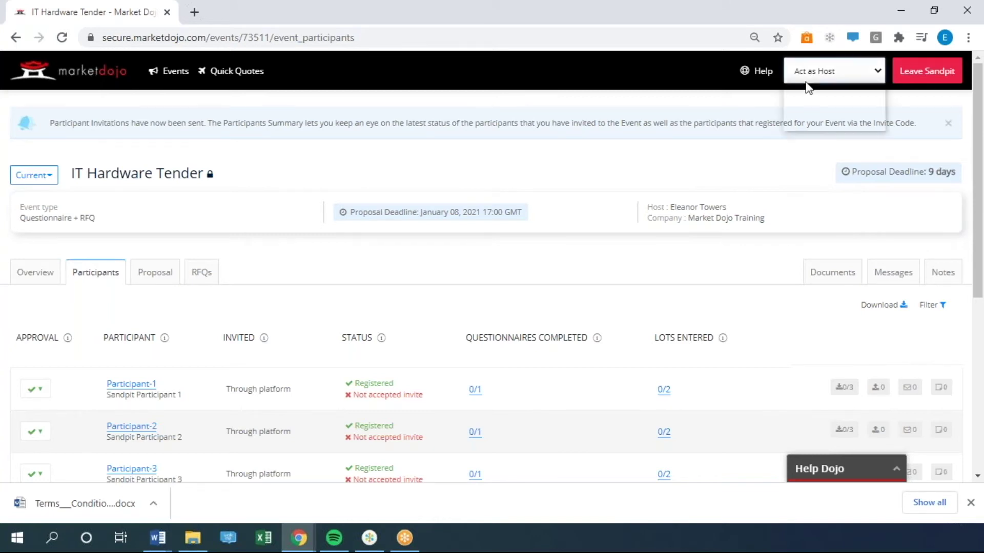
click(813, 100)
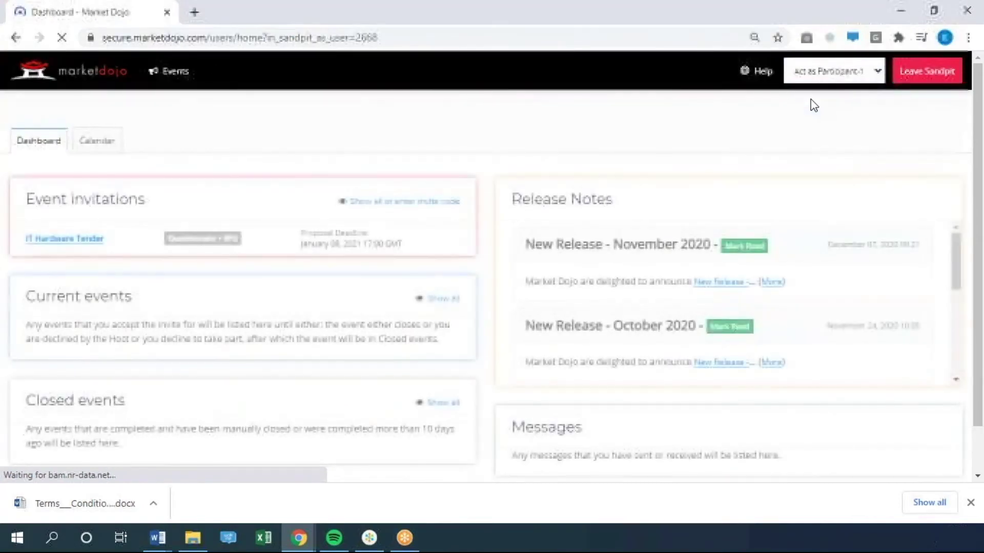
triple_click(91, 238)
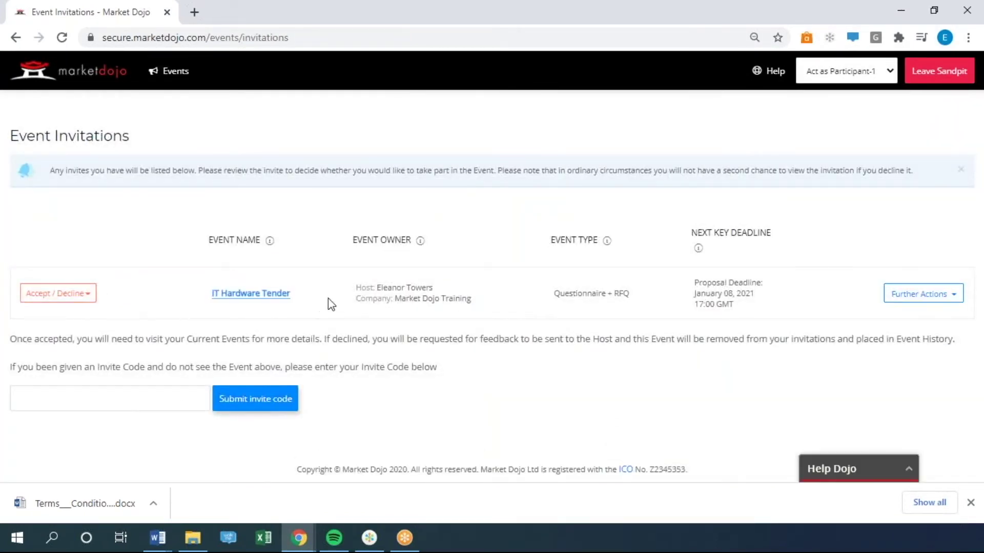
click(77, 294)
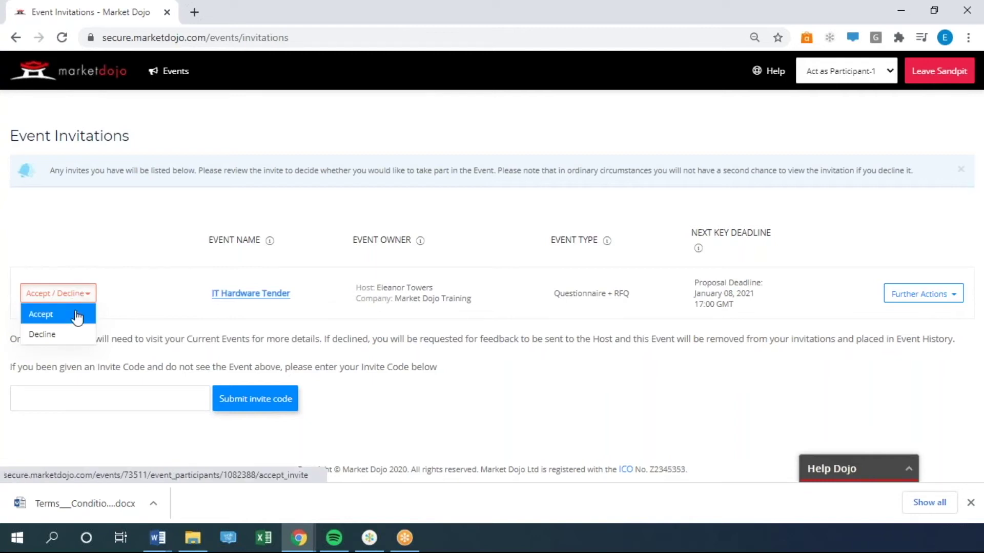
click(77, 315)
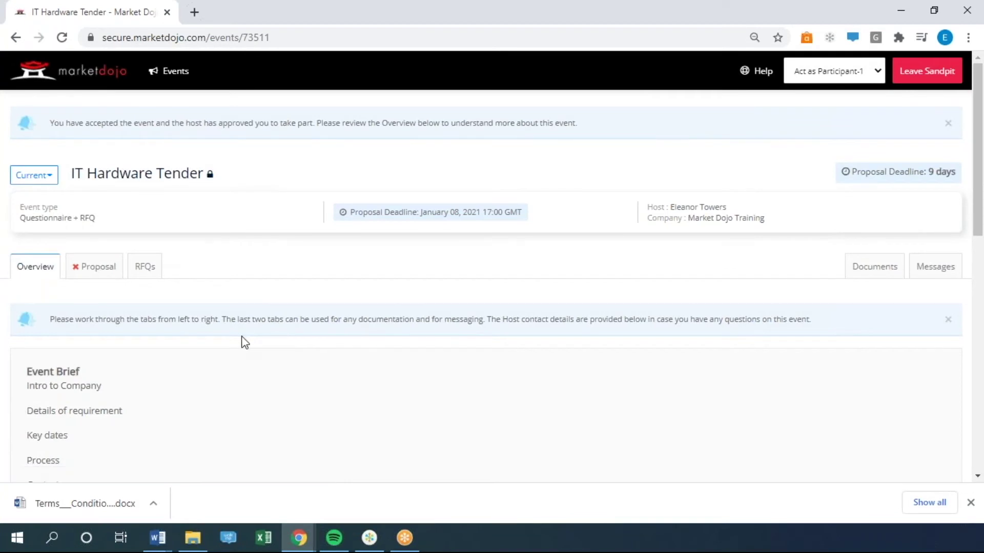
Review the event brief, host details and RFQ rules in the participant's overview, then open the Proposal questionnaire.
scroll(138, 342, down, 1)
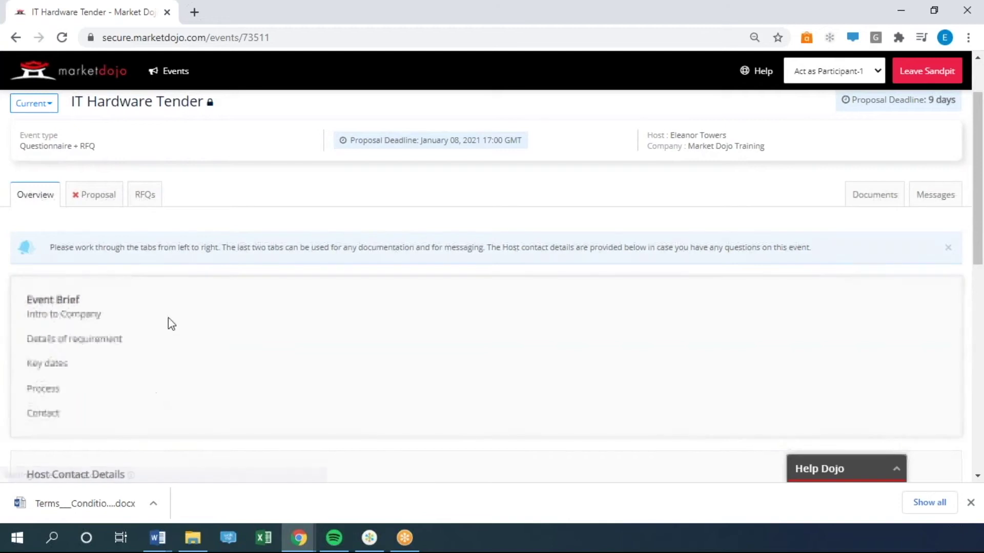
scroll(149, 308, down, 9)
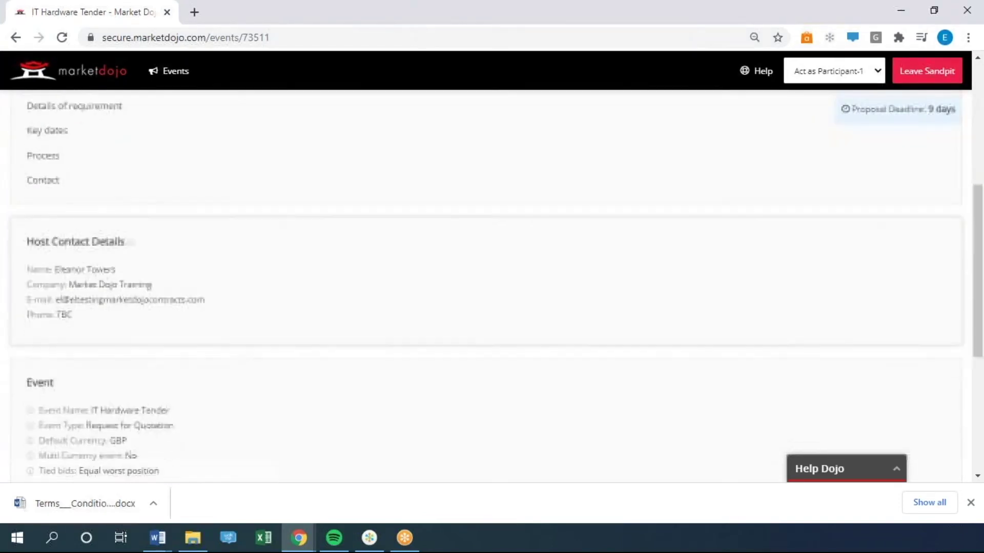
scroll(140, 318, down, 1)
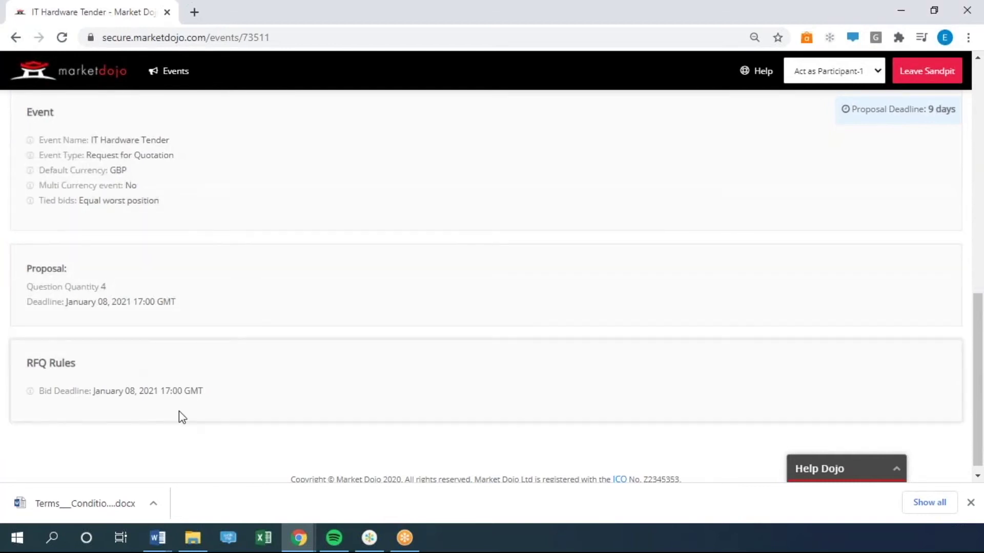
scroll(179, 412, up, 10)
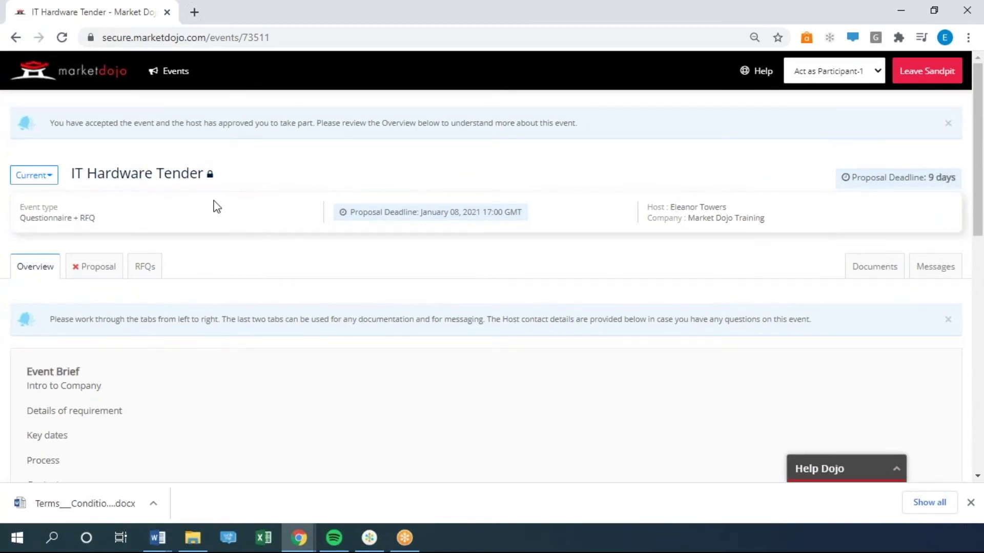
click(94, 273)
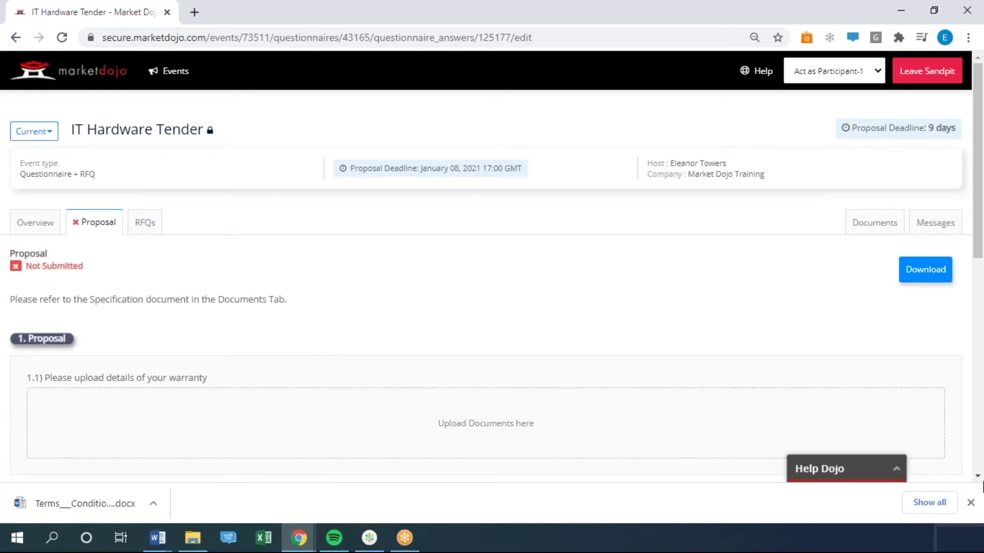
Upload Warranty_Information.docx as the warranty details in the Proposal questionnaire and answer the delivery time frame question with "14 days".
key(alt+Tab)
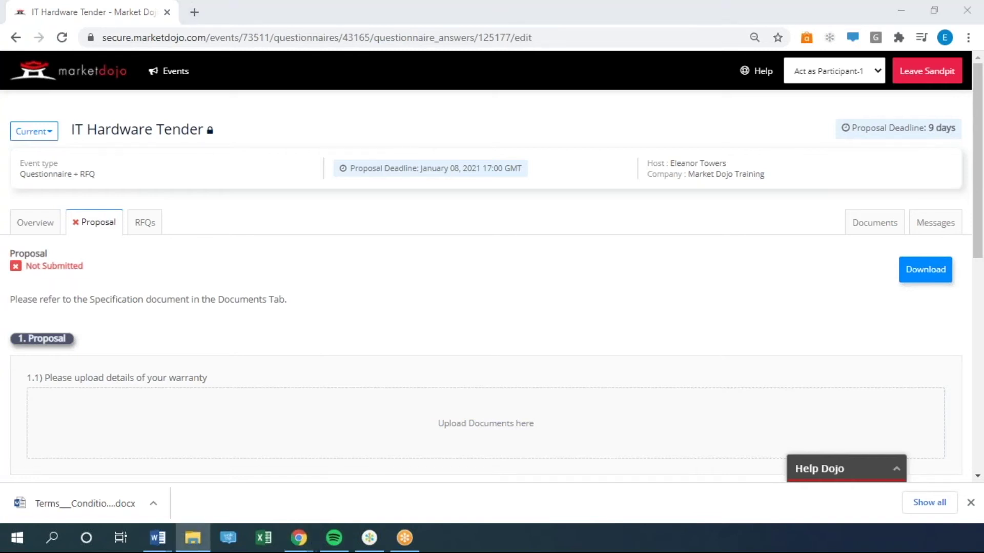
scroll(255, 359, down, 1)
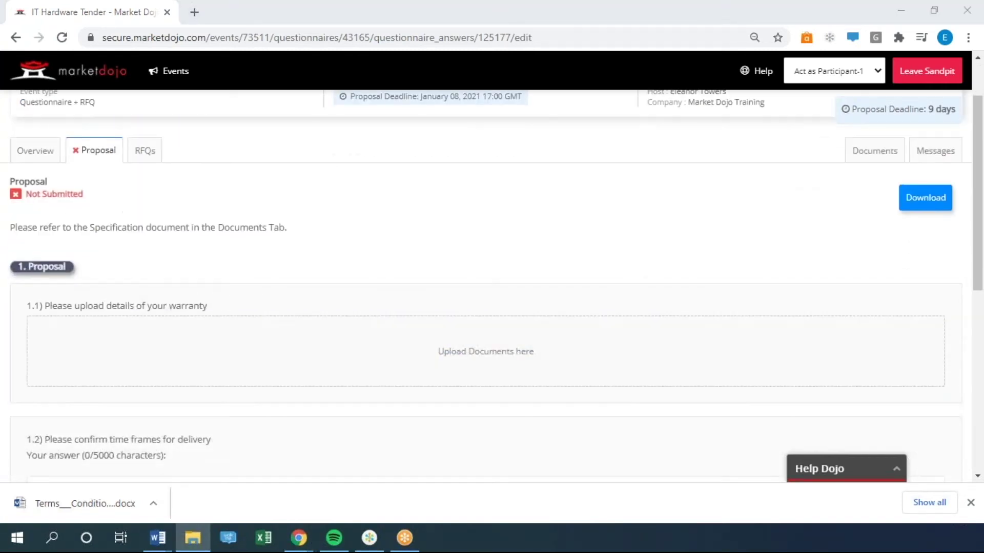
drag(981, 215, 539, 363)
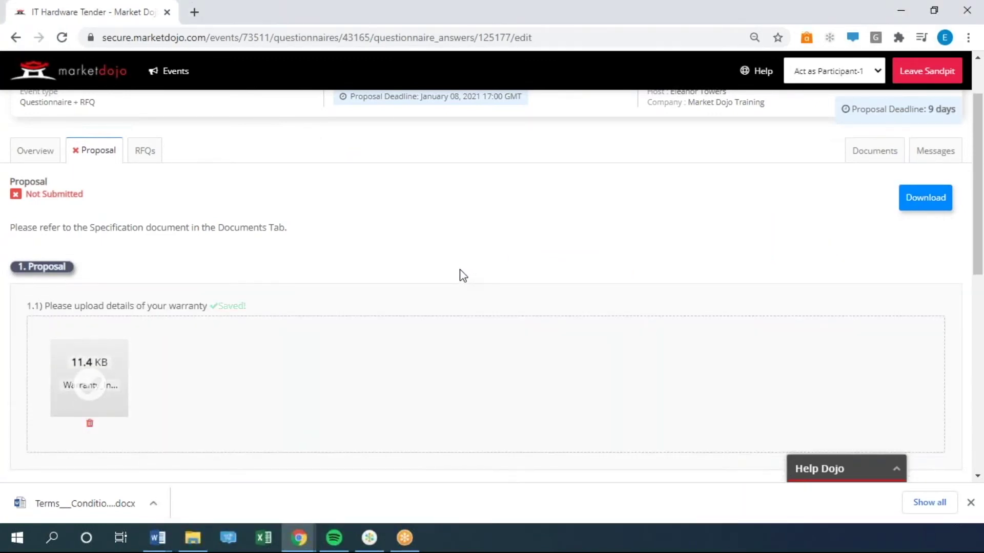
scroll(462, 275, down, 3)
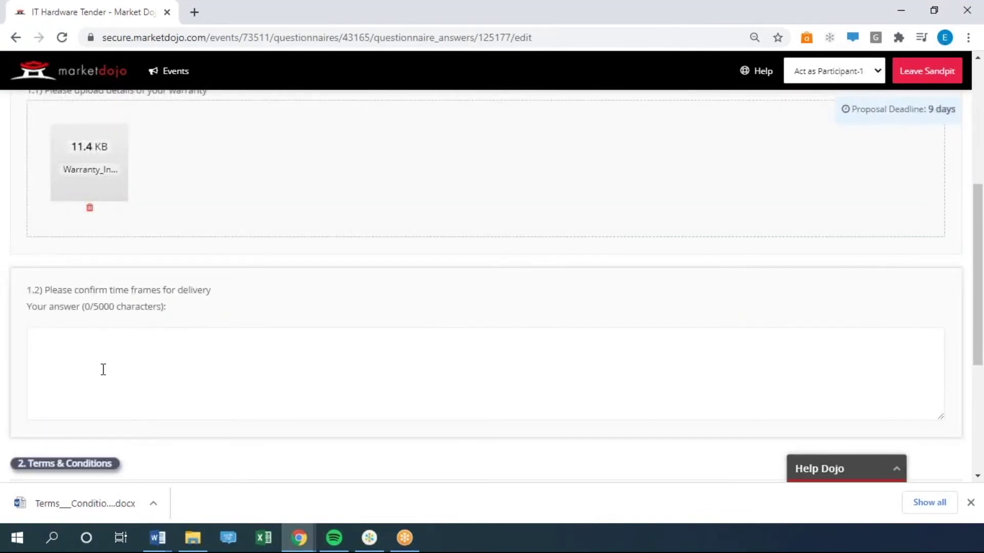
click(103, 367)
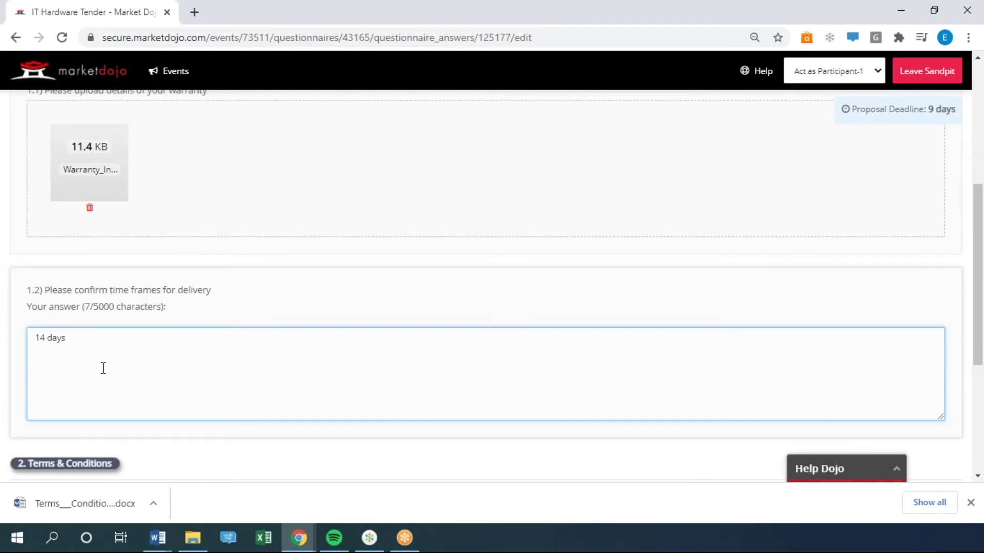
Try answering the terms and conditions question with Decline and check the follow-up question about the reason.
scroll(196, 323, down, 3)
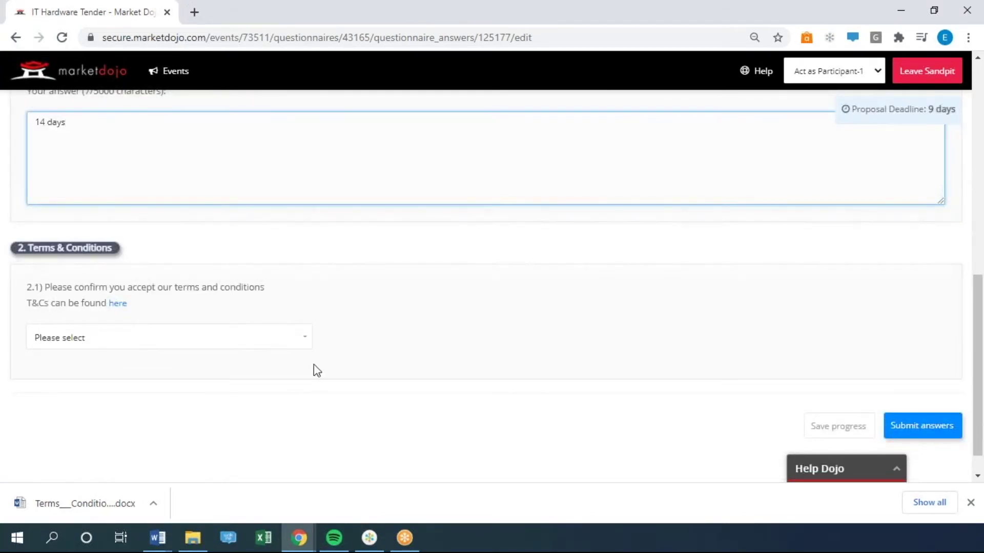
scroll(328, 377, down, 1)
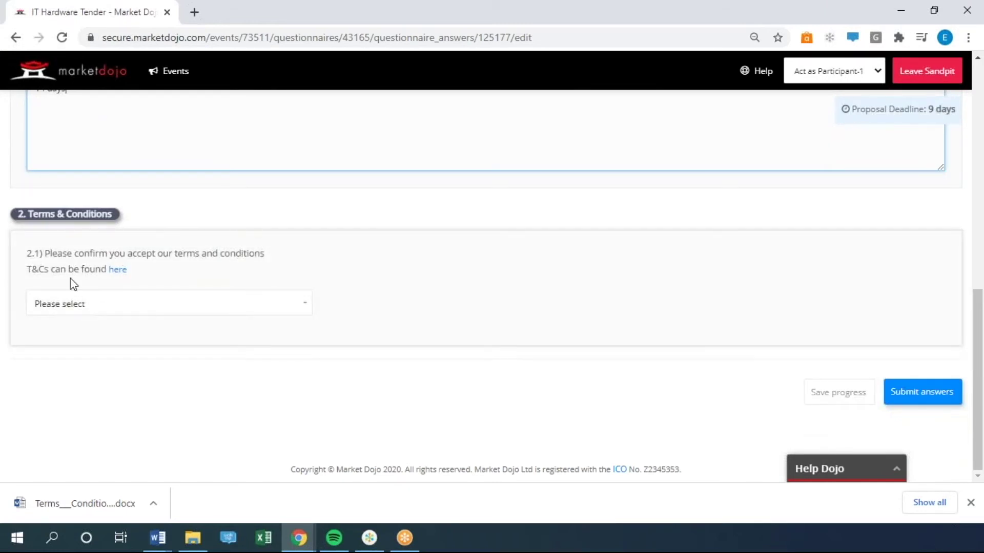
click(160, 307)
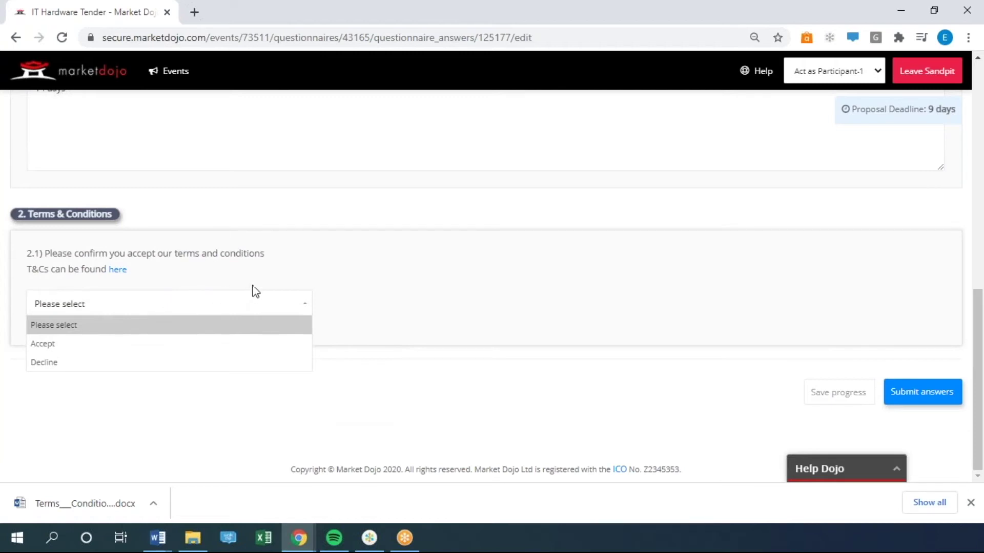
click(116, 364)
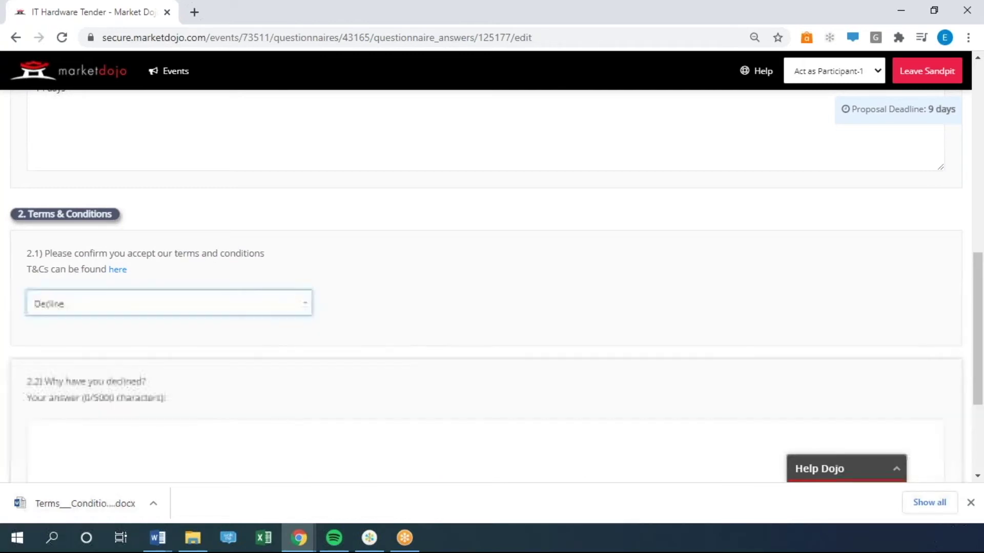
scroll(178, 349, down, 3)
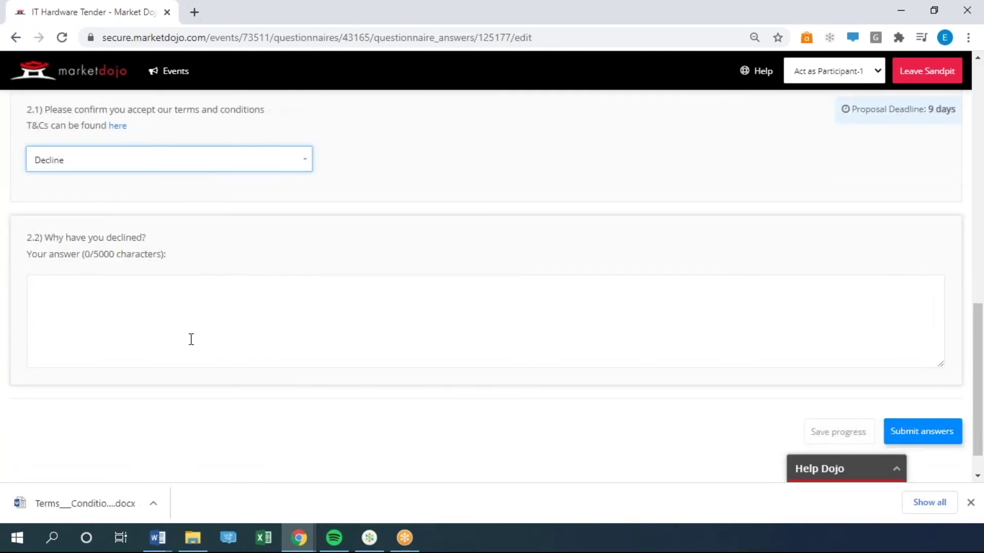
scroll(257, 330, up, 2)
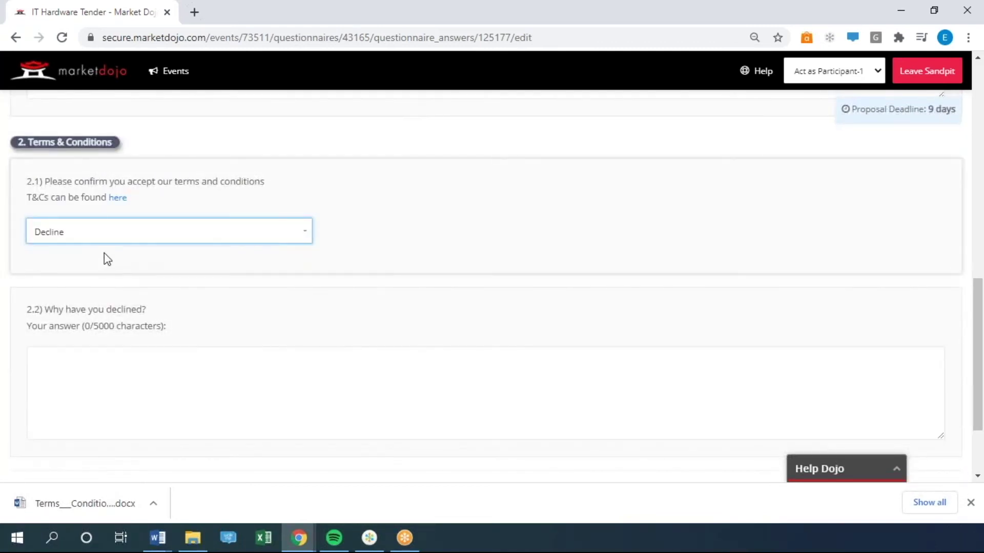
Download the linked terms and conditions document and change the answer to the terms and conditions question to Accept.
click(117, 197)
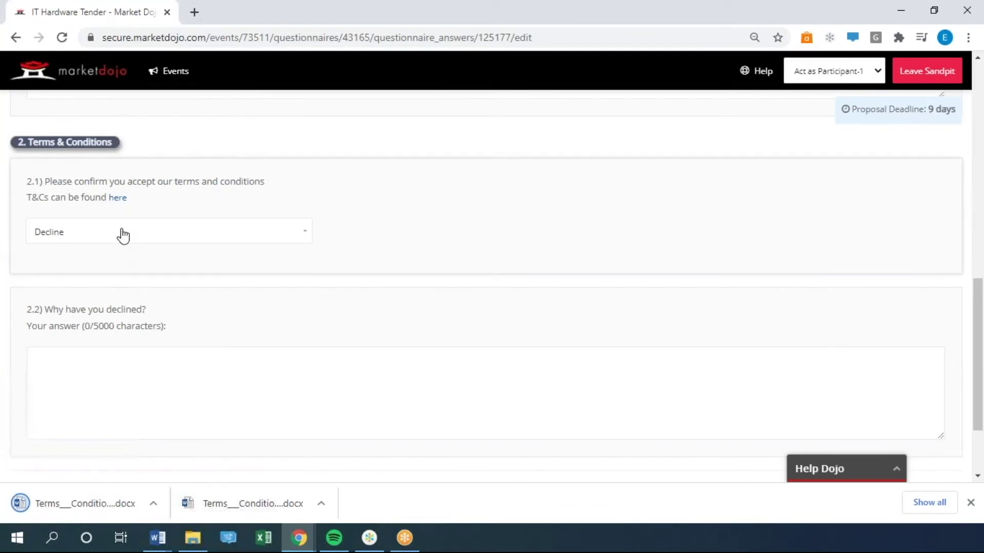
click(123, 233)
click(98, 277)
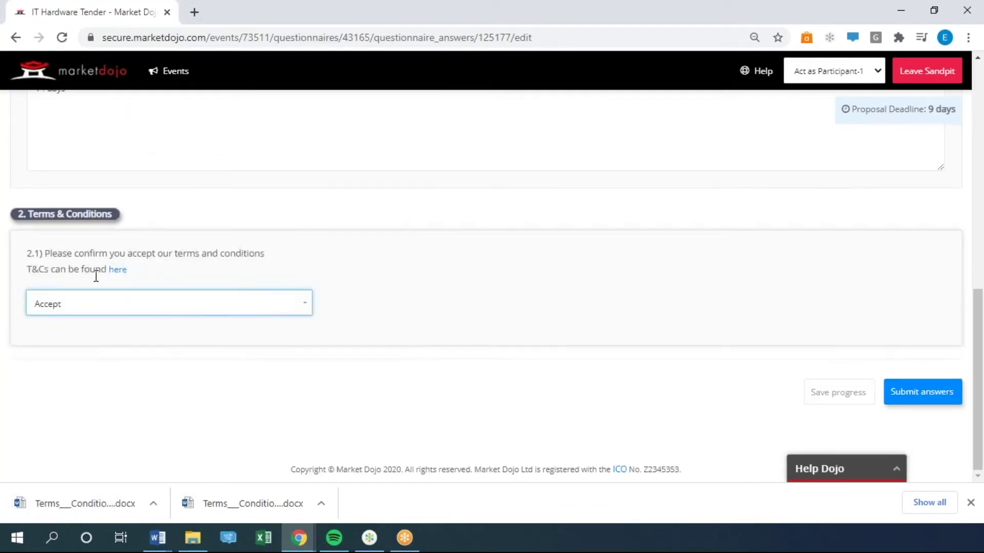
Check over the Proposal questionnaire answers, submit them and confirm the submission.
scroll(666, 359, up, 3)
scroll(782, 404, down, 3)
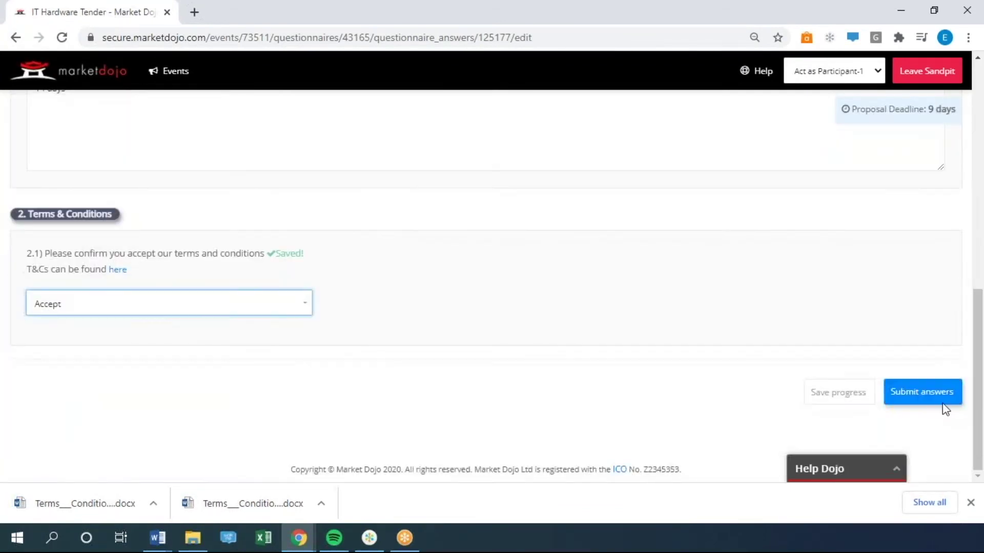
click(921, 392)
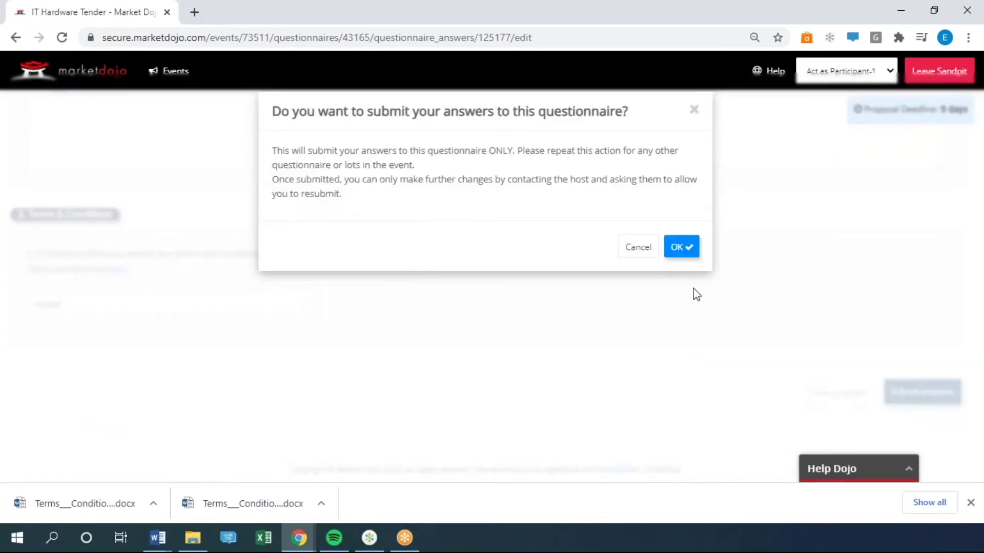
click(680, 248)
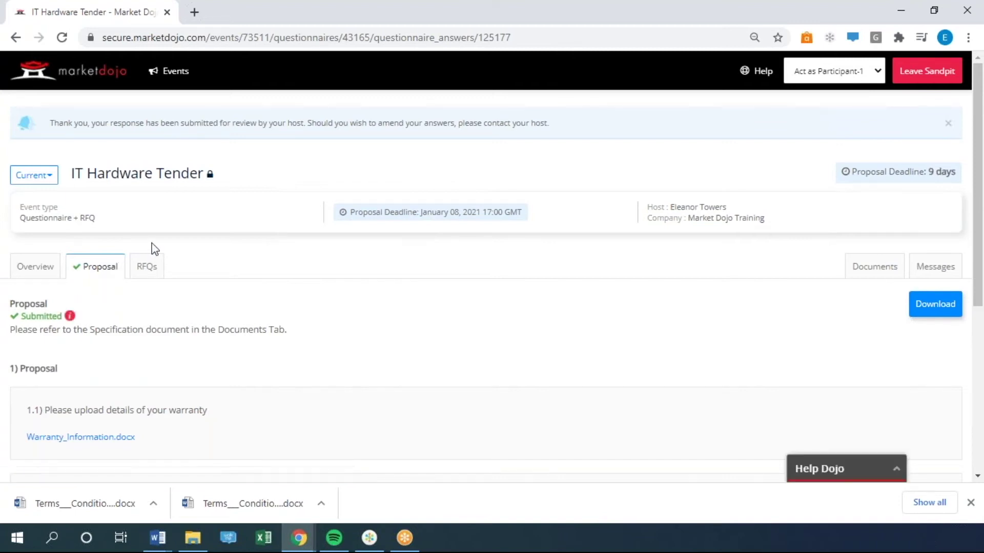
Open the event's RFQ lots and try to submit a bid of £650 per unit for the Laptops lot.
click(153, 267)
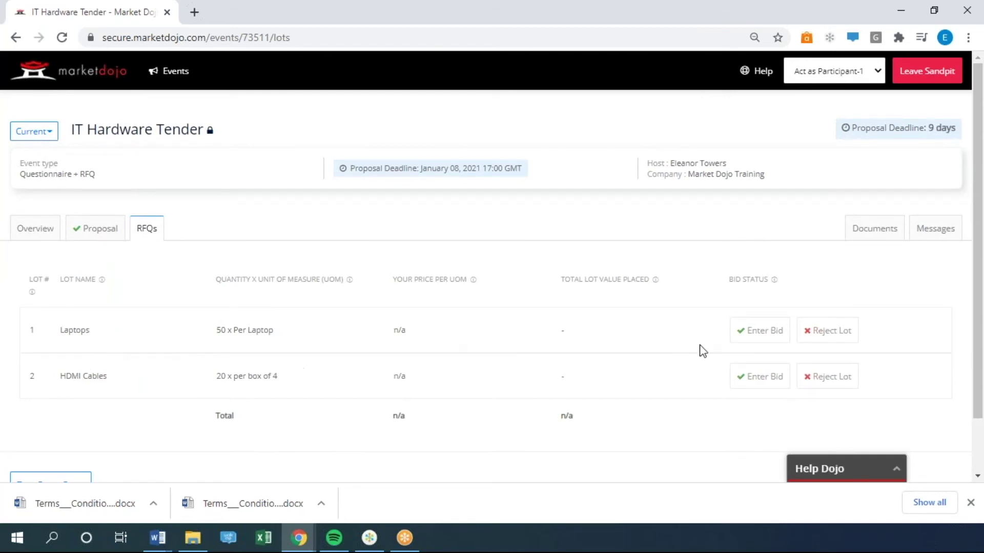
click(742, 339)
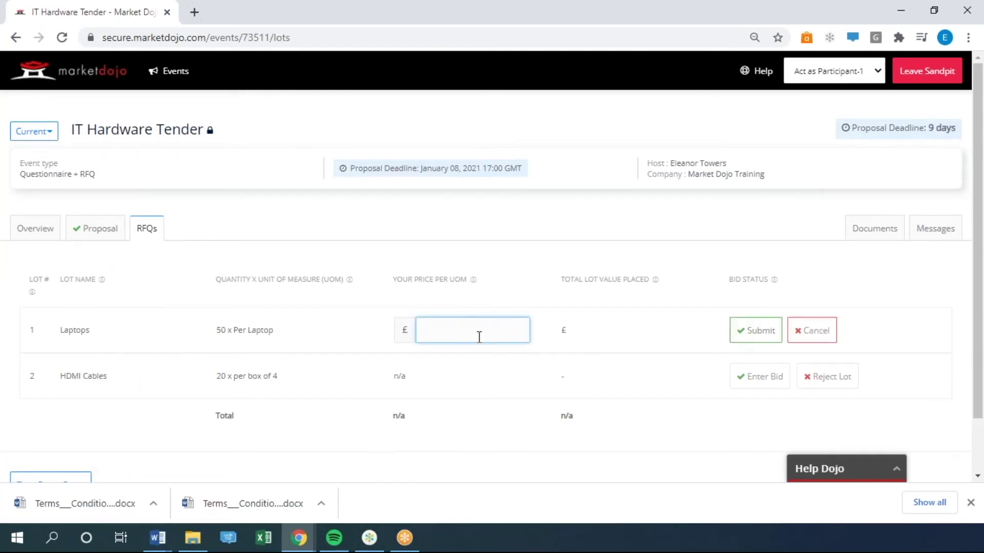
text(650)
click(775, 332)
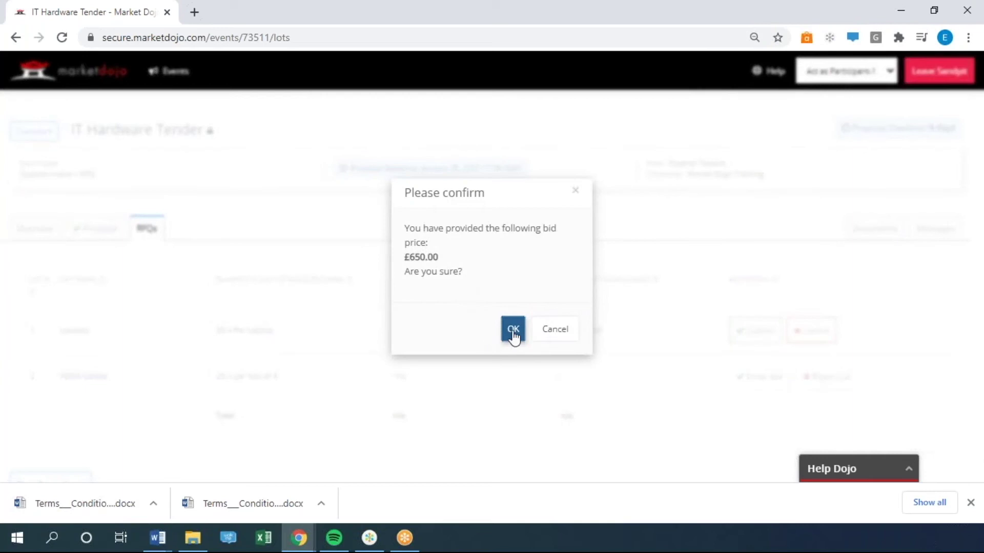
click(512, 333)
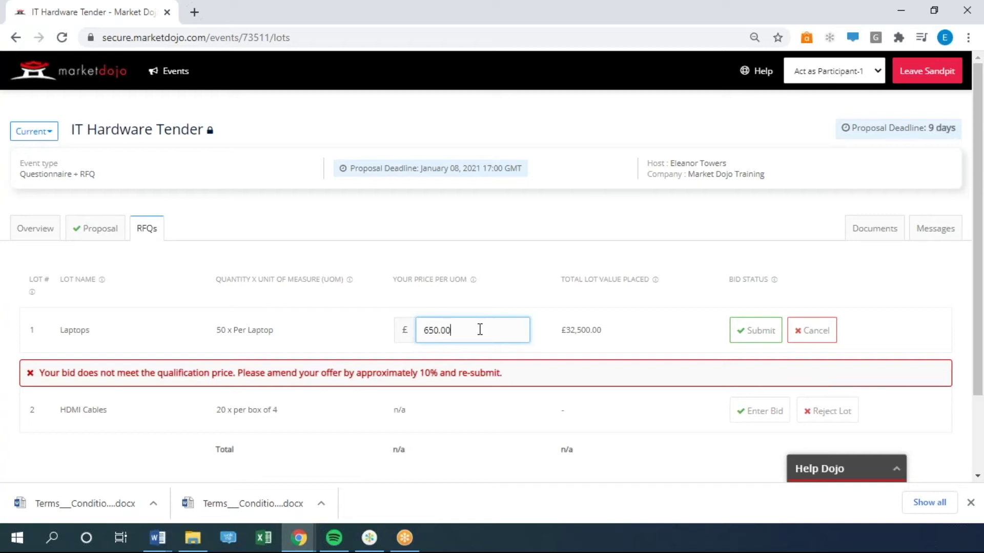
Lower the Laptops bid to £590 per unit, resubmit it and confirm the price.
drag(449, 330, 419, 332)
text(590)
click(746, 332)
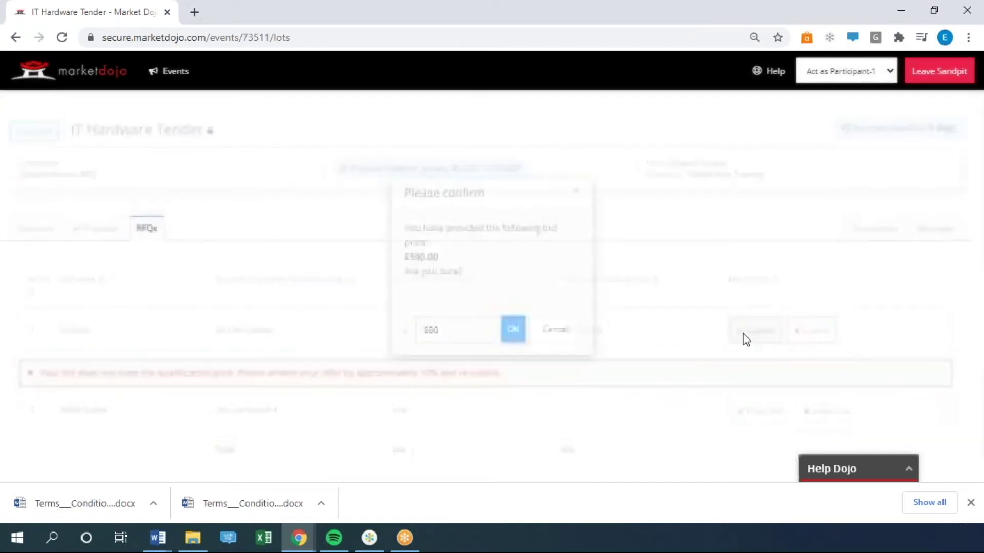
click(513, 330)
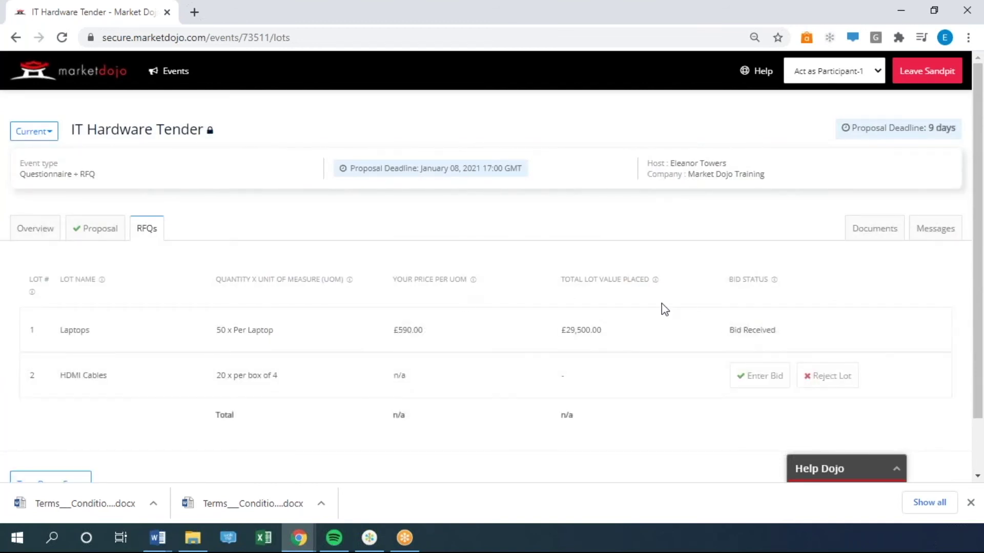
Submit and confirm a bid of £25 per box for the HDMI Cables lot, then dismiss the bid acknowledgement.
click(764, 384)
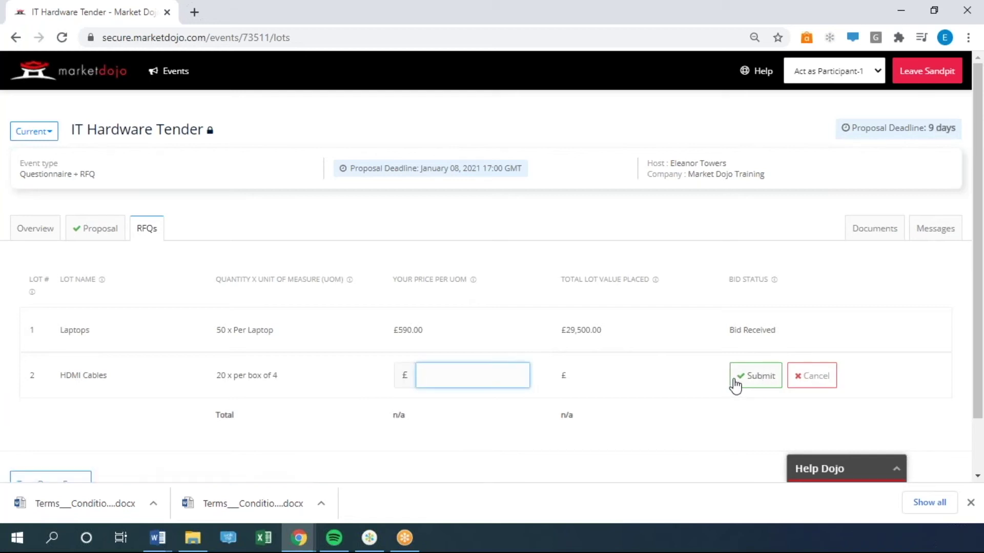
text(25)
click(758, 384)
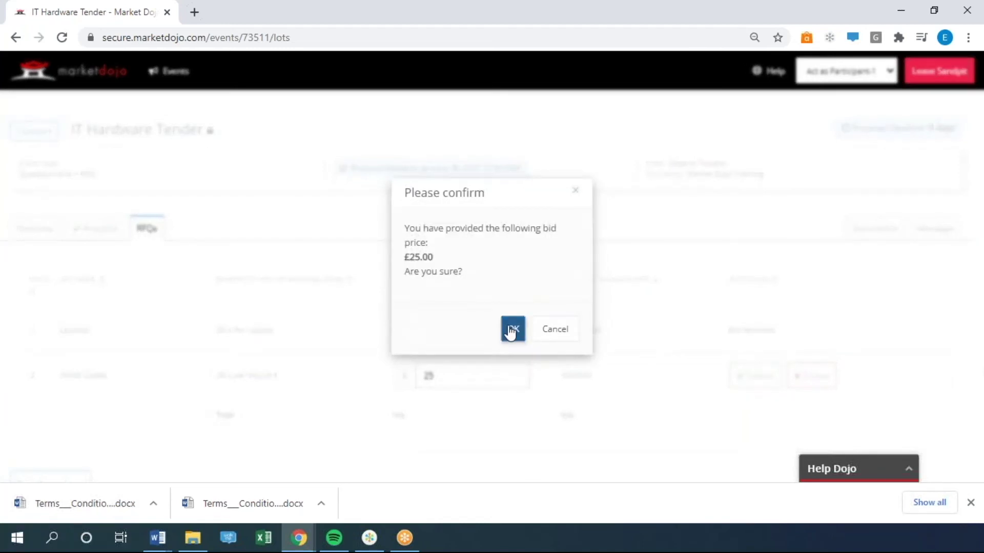
click(512, 330)
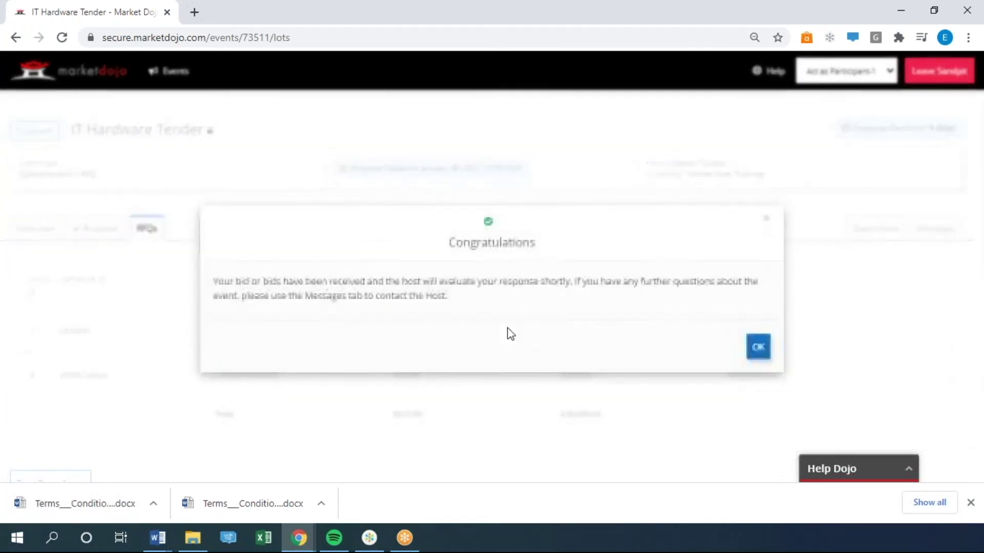
click(747, 344)
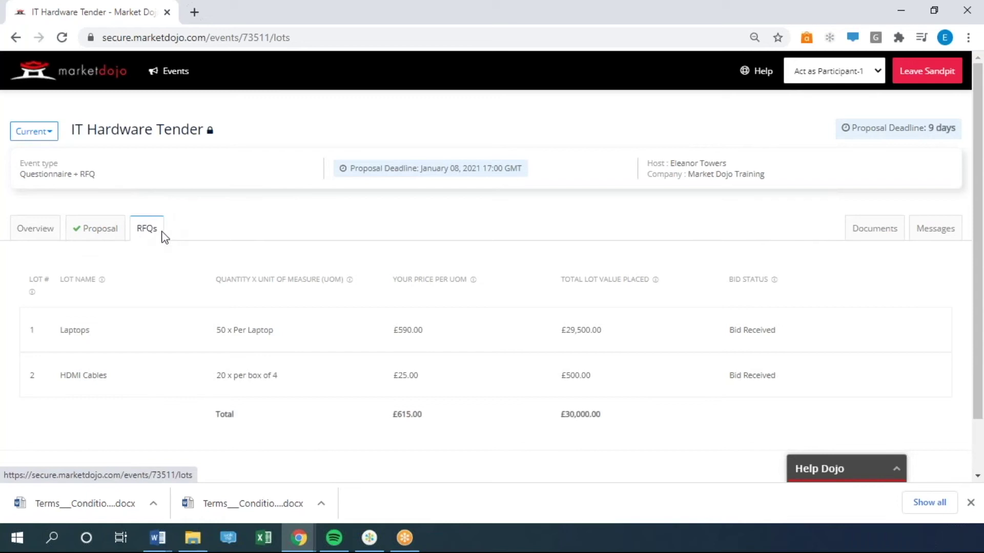
Review the event documents uploaded by the host and by the participant.
click(881, 234)
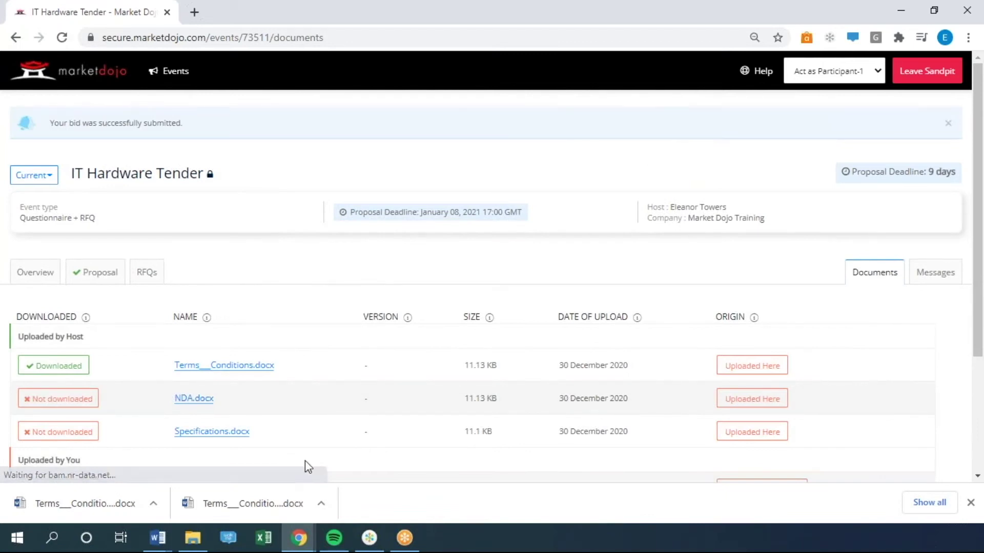
scroll(282, 425, down, 2)
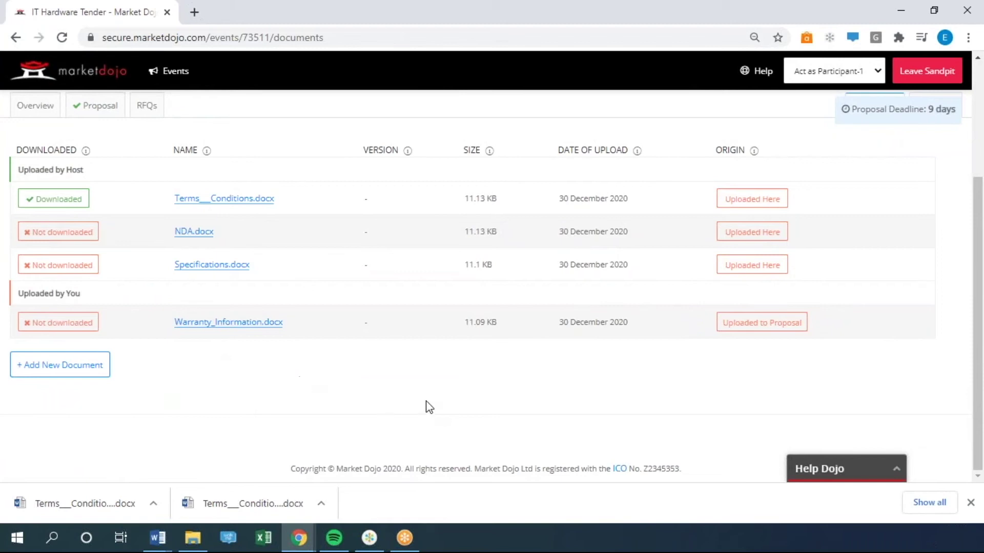
scroll(428, 408, up, 3)
Send the host a new event message reading "Hi, Please can you confirm that my bid has been received? Thanks".
click(925, 274)
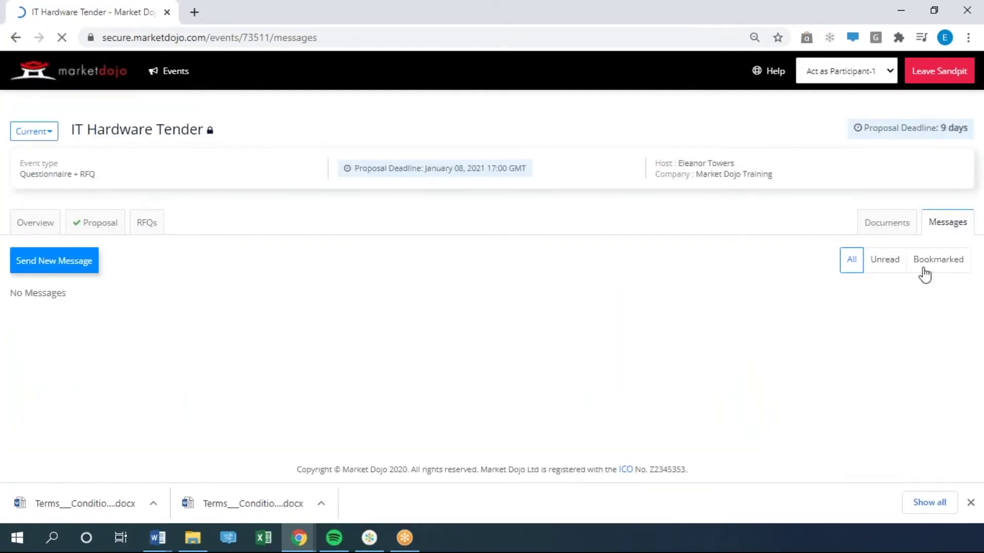
click(82, 262)
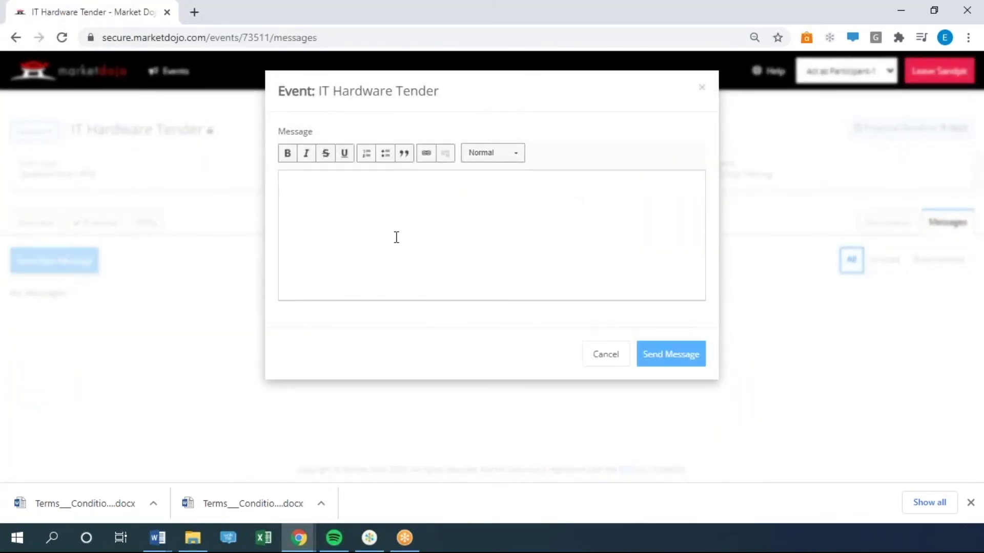
text(Hi,)
key(Return)
key(Return)
key(BackSpace)
text(Please co)
key(BackSpace)
text(o)
text(m)
key(BackSpace)
text(n you confir)
key(BackSpace)
text(rm that my bid has been received?)
key(Return)
text(Thanks)
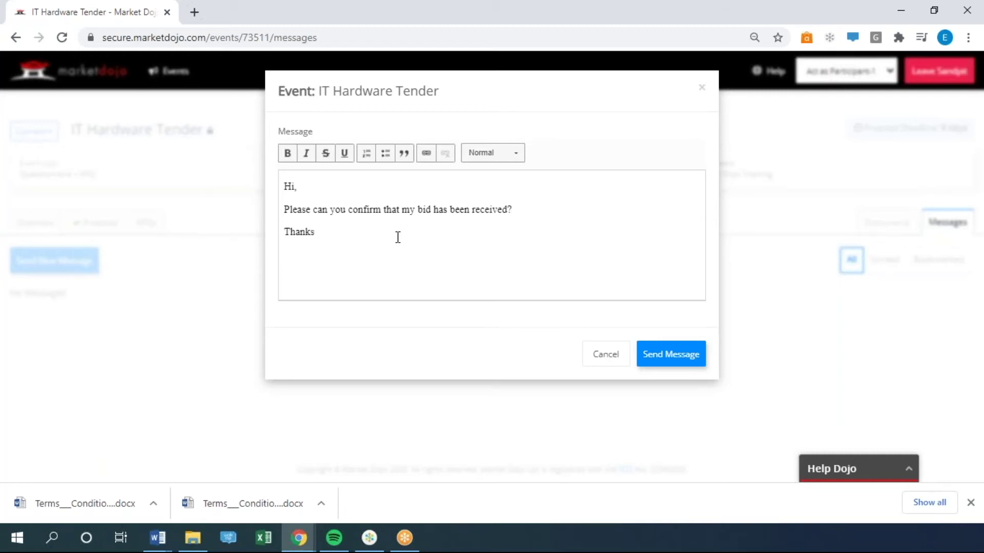
click(672, 356)
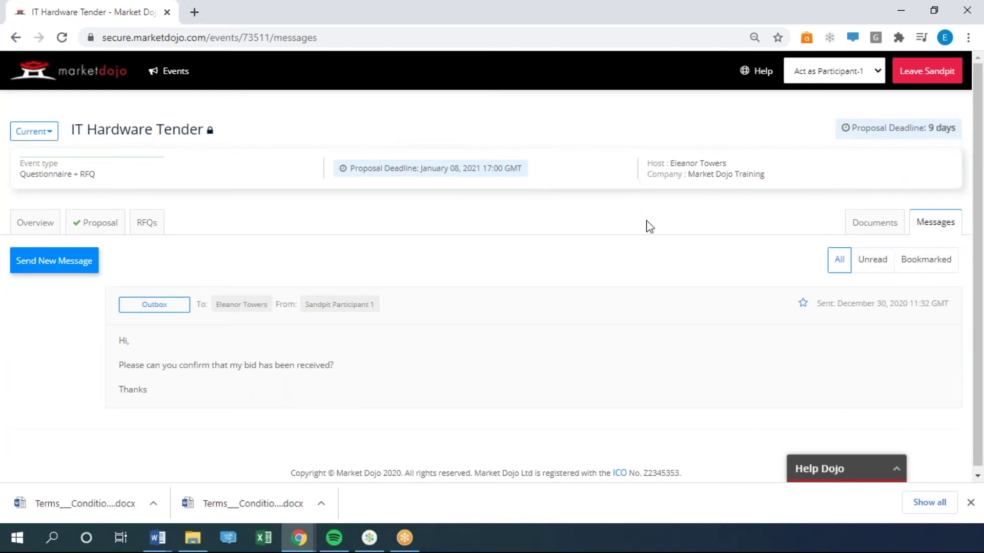
Switch to acting as the host and mark Participant-1's message about the bid as read.
click(833, 75)
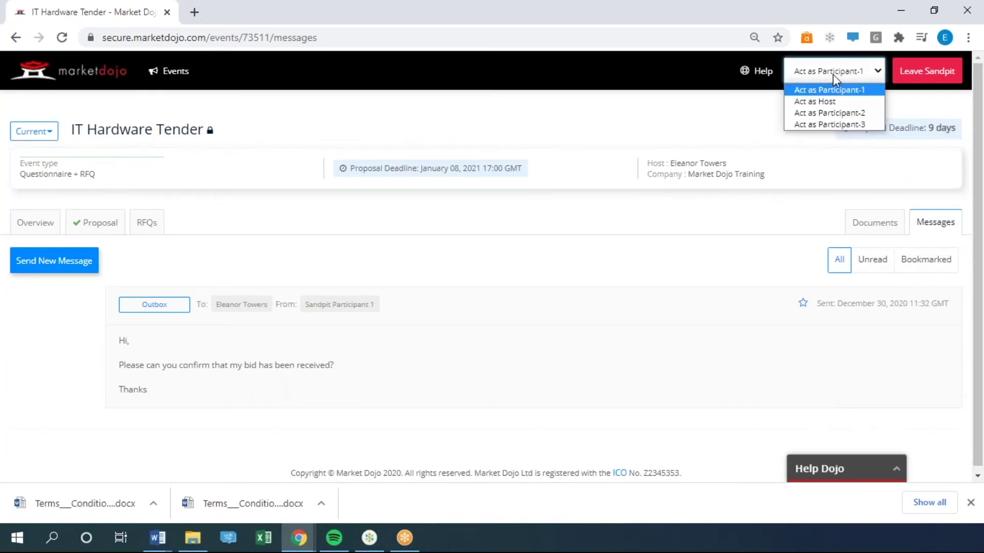
click(829, 101)
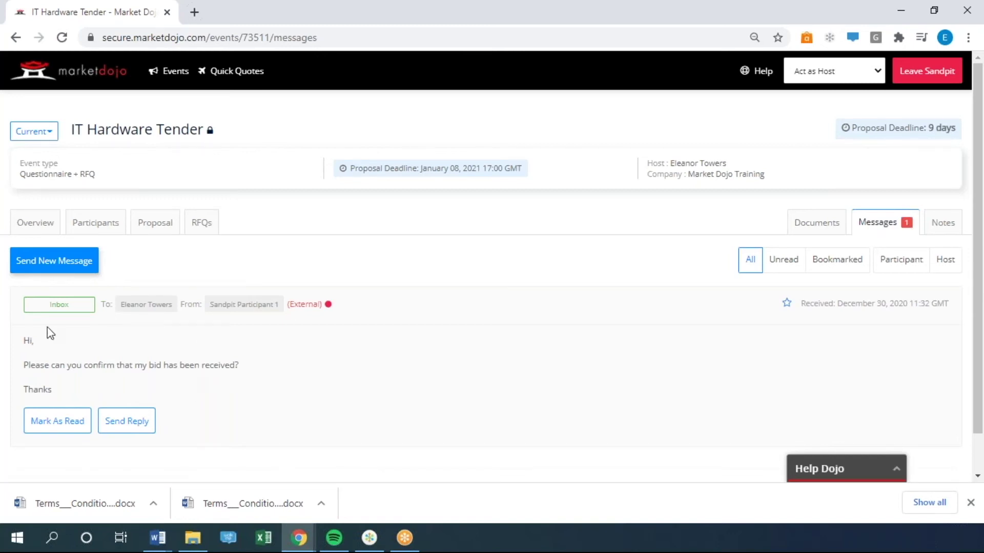
click(65, 429)
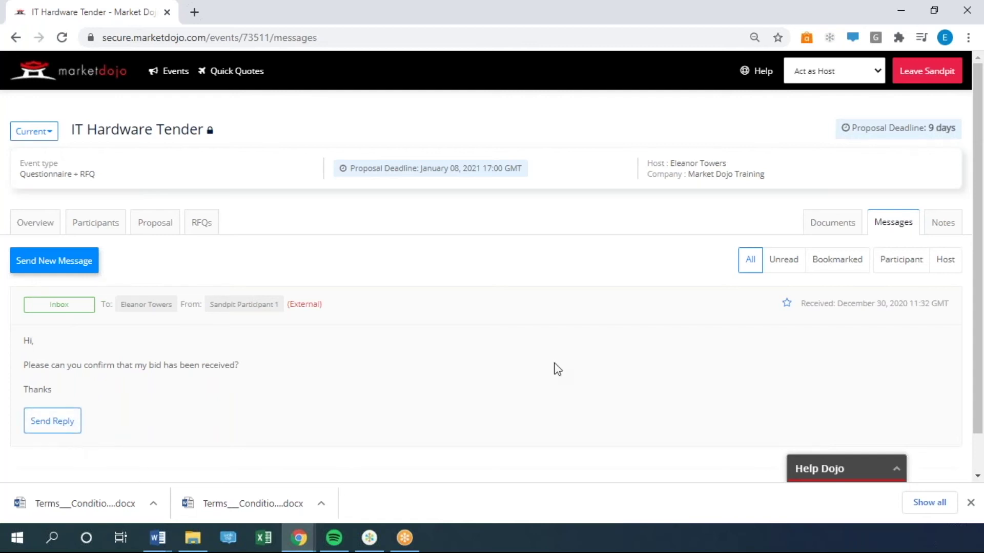
Review the event participants' registration status, completed questionnaires, entered lots and totals.
click(103, 230)
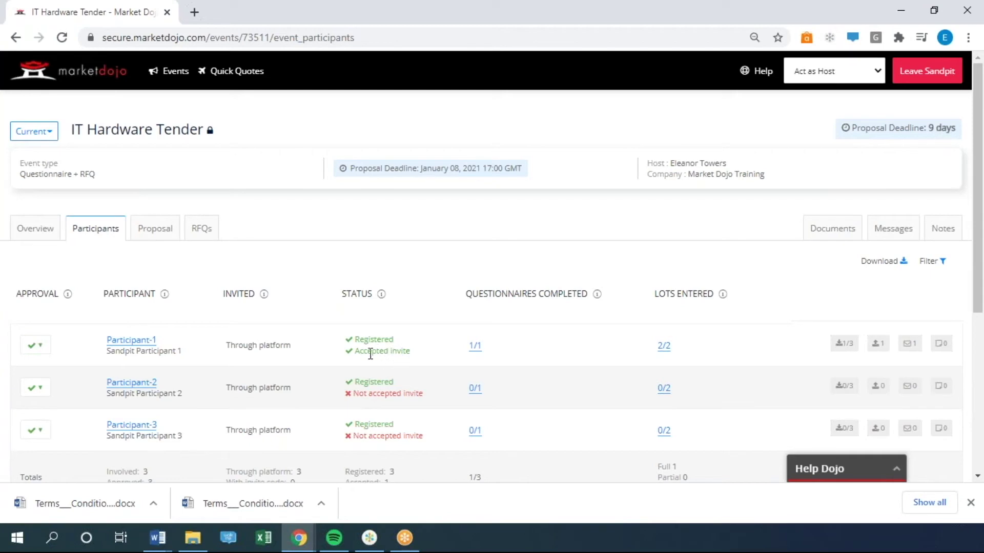
click(475, 345)
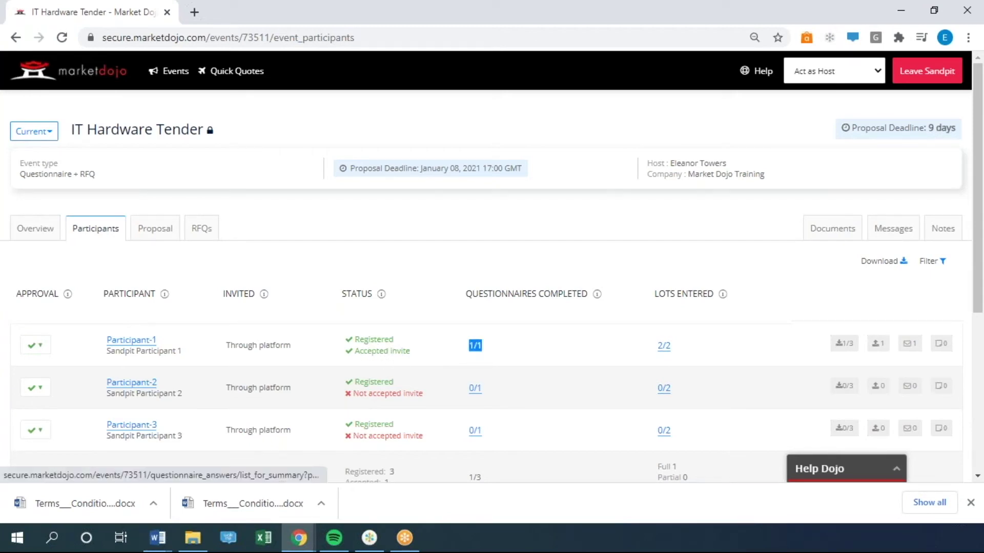
click(663, 353)
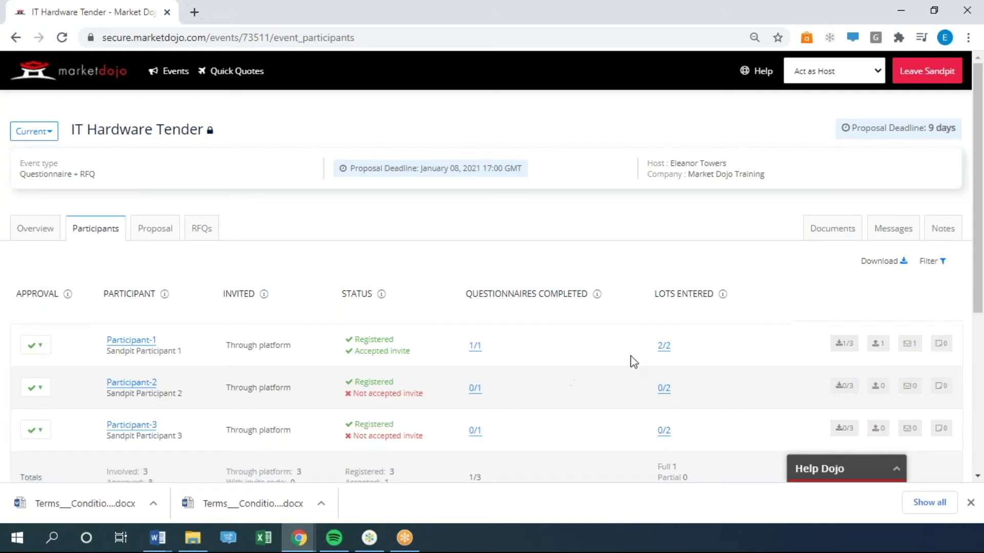
scroll(632, 364, down, 2)
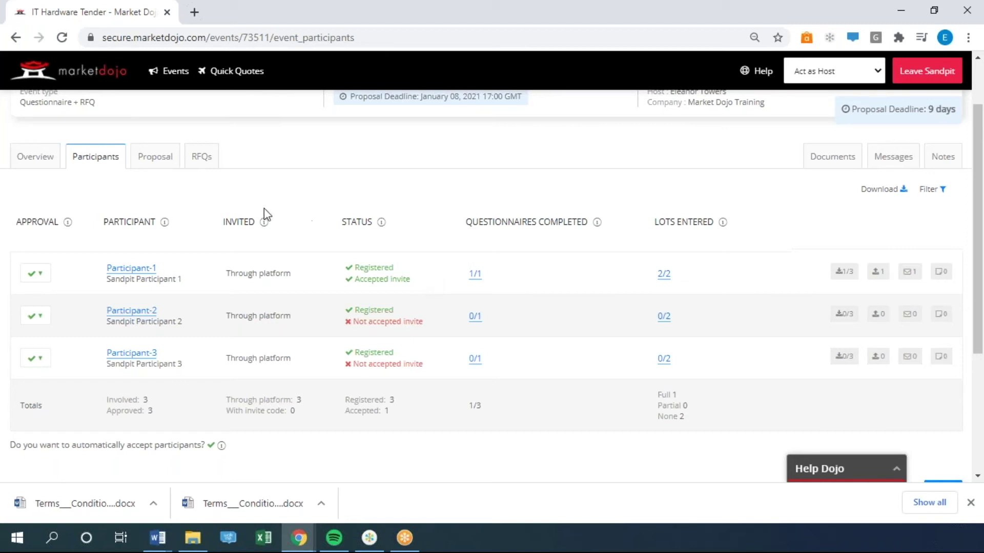
scroll(241, 242, up, 2)
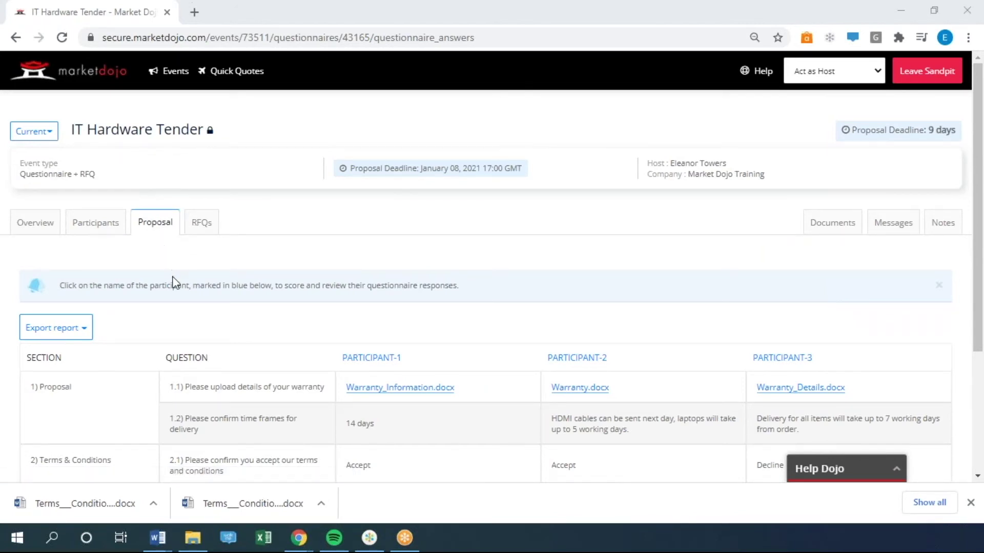
Compare the three participants' proposal questionnaire answers and show the report export options.
scroll(179, 293, down, 1)
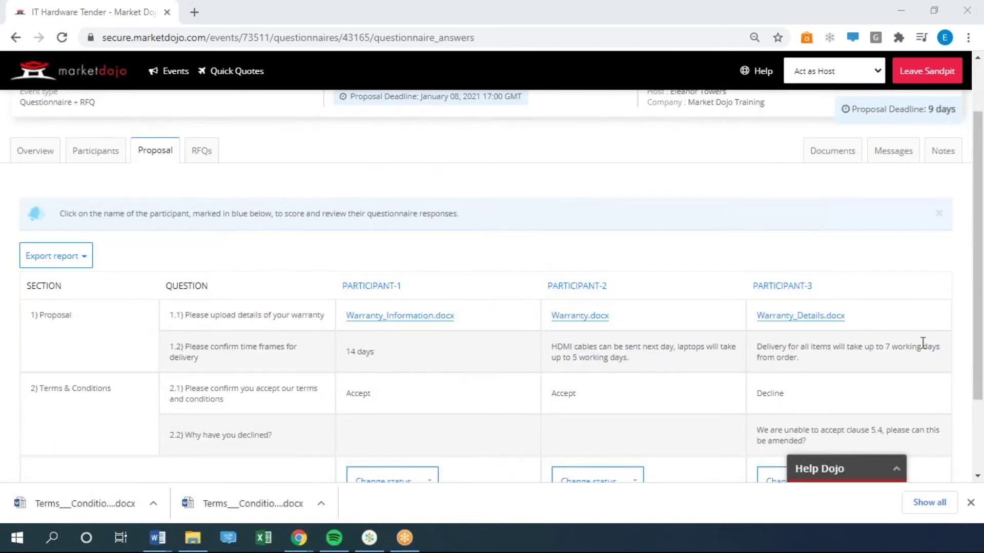
scroll(324, 321, down, 2)
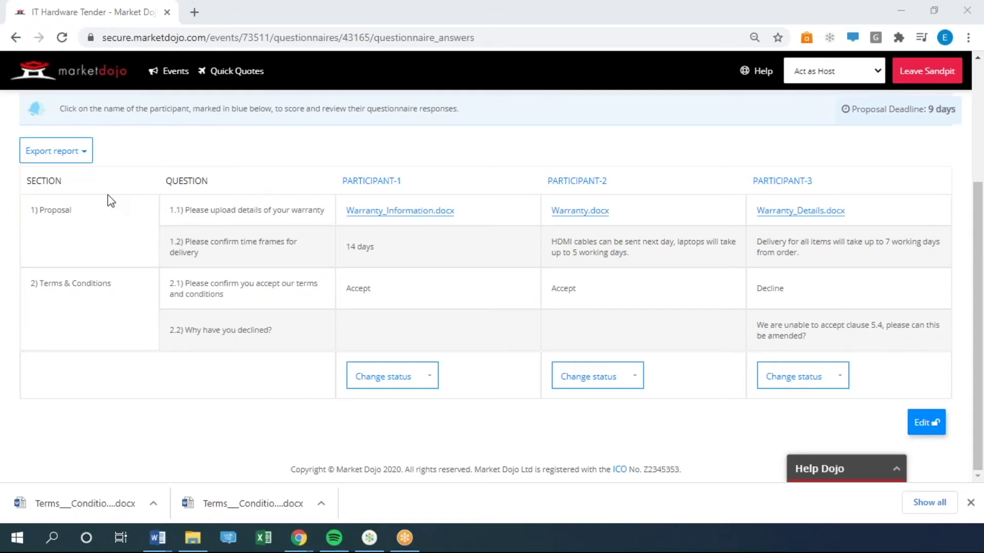
scroll(120, 206, up, 2)
click(90, 229)
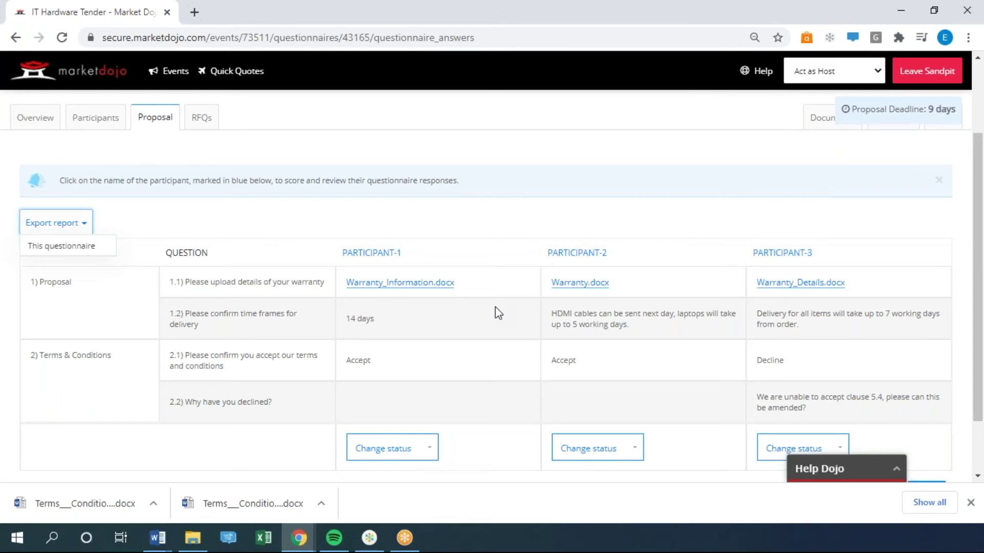
Review the RFQ lot bids and expand the table to show each participant's bids for Laptops and HDMI Cables.
scroll(398, 253, up, 3)
click(211, 193)
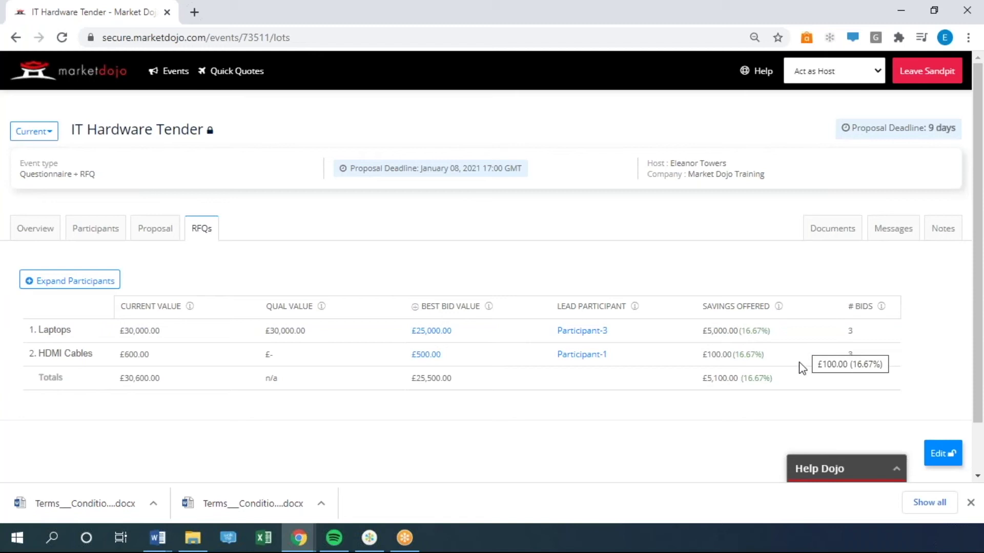
click(56, 285)
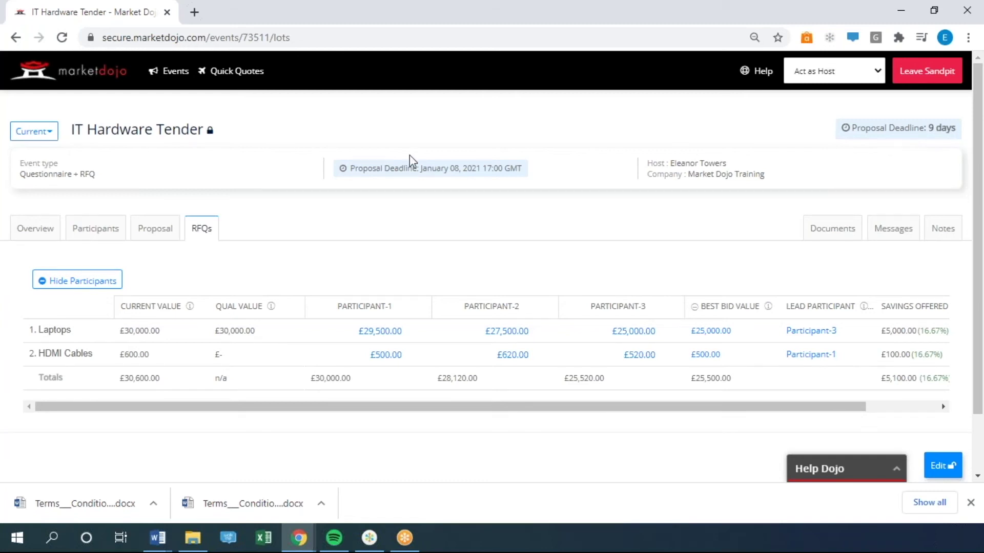
End the RFQ for the IT Hardware Tender event and confirm closing the current round.
click(45, 139)
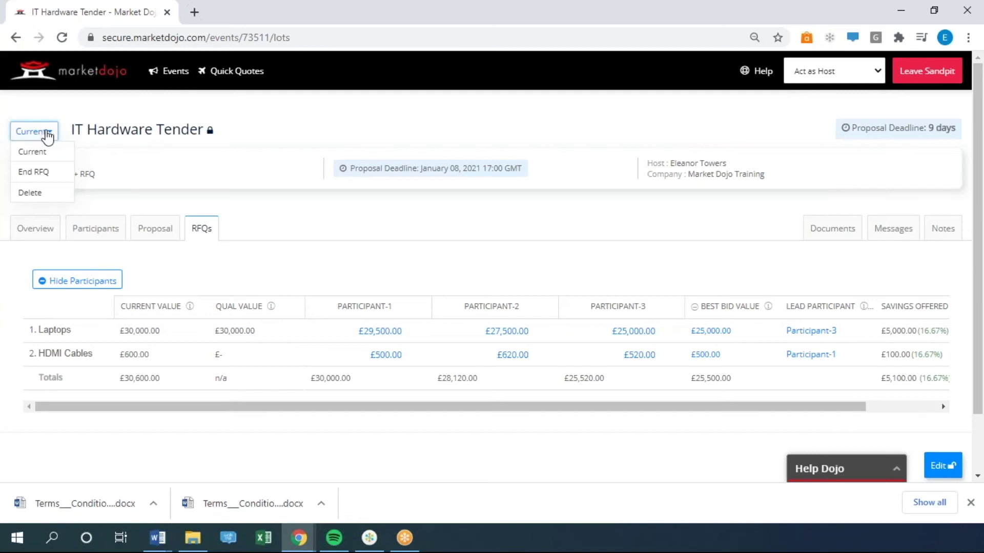
click(44, 171)
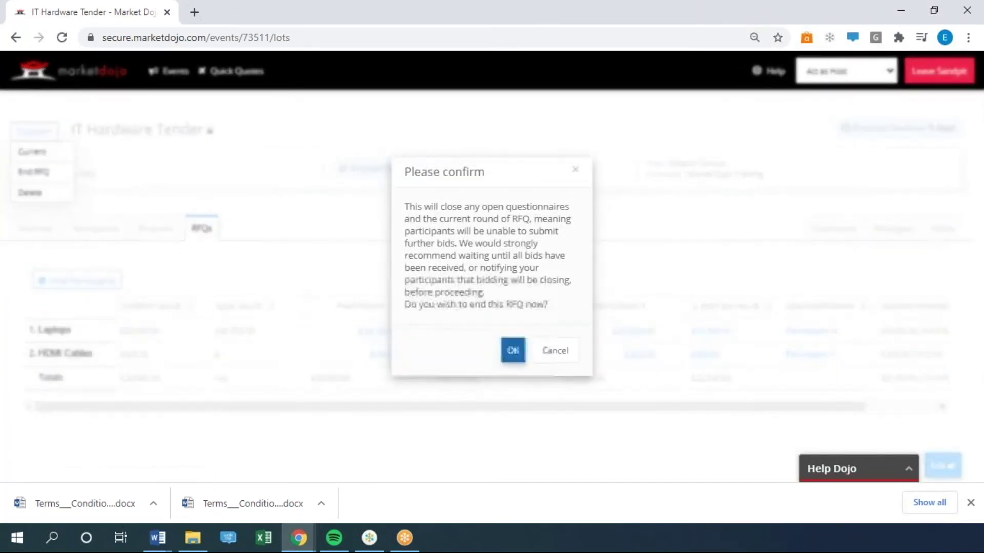
click(515, 351)
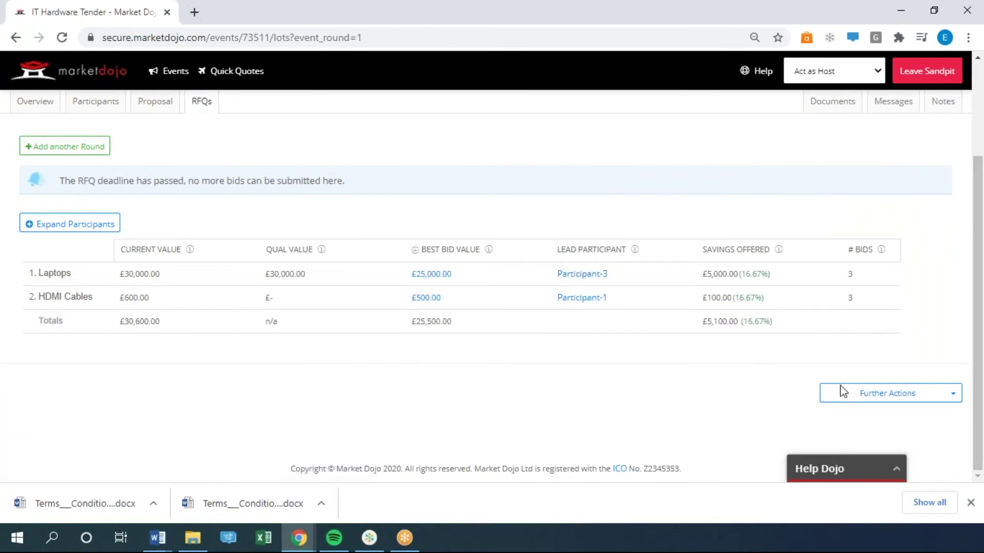
click(871, 399)
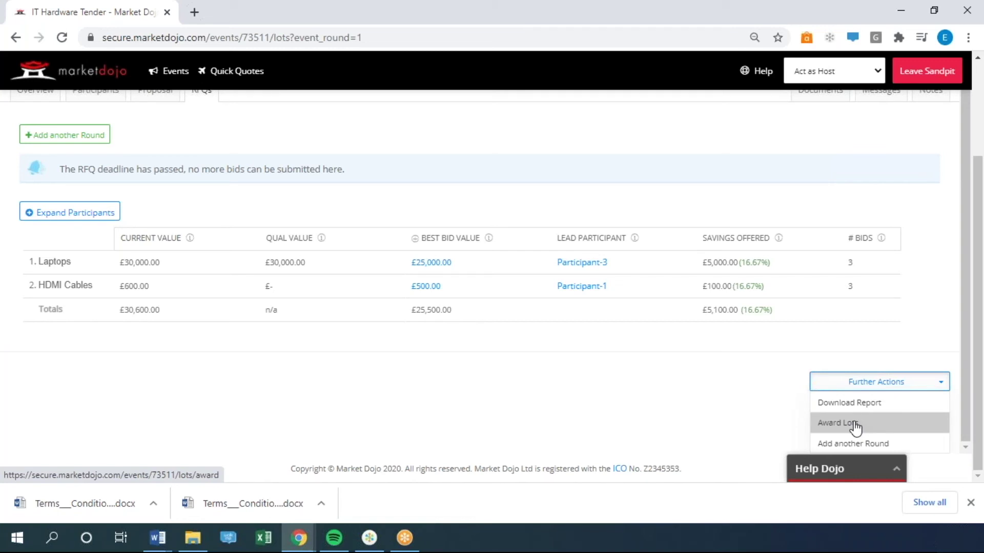
click(888, 447)
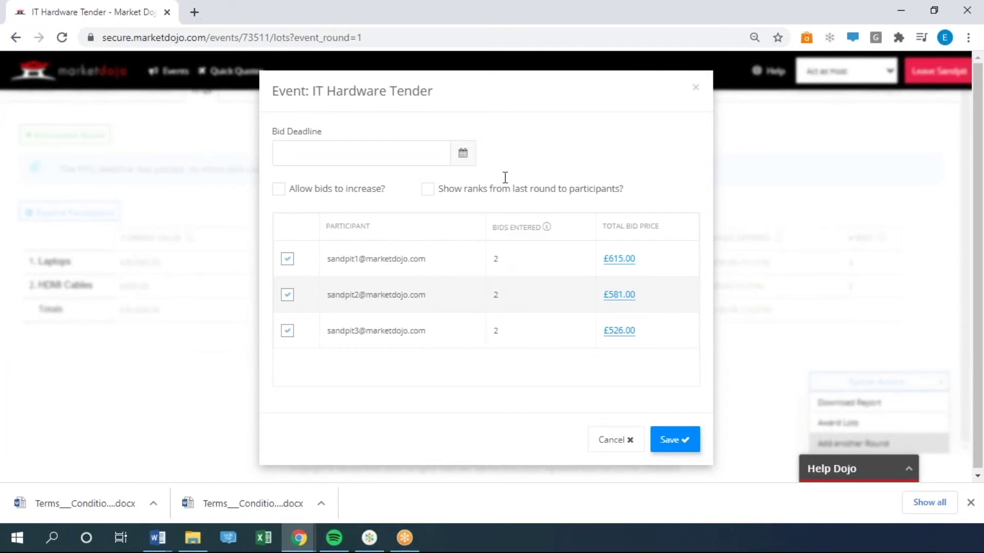
click(463, 153)
click(416, 178)
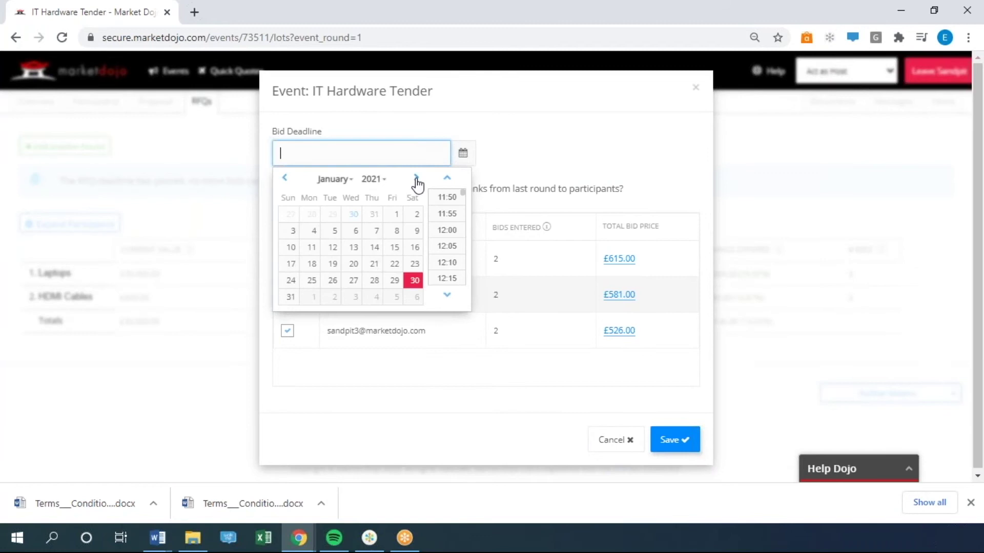
click(377, 235)
click(450, 201)
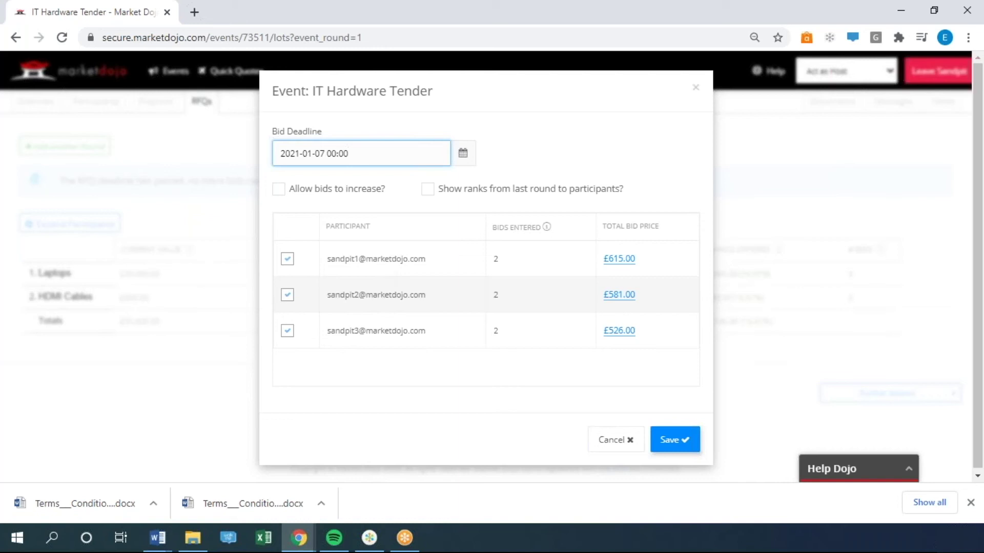
click(280, 195)
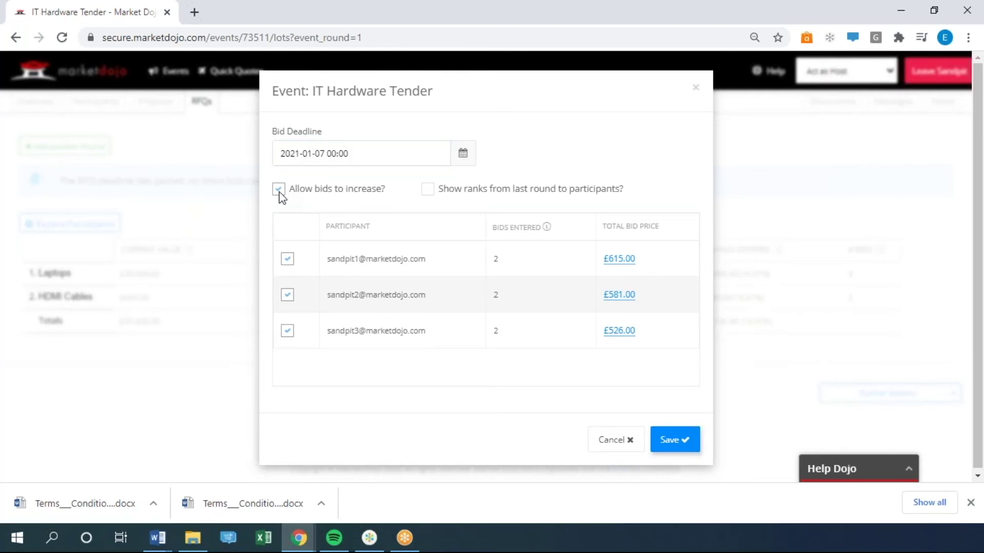
click(280, 194)
click(617, 443)
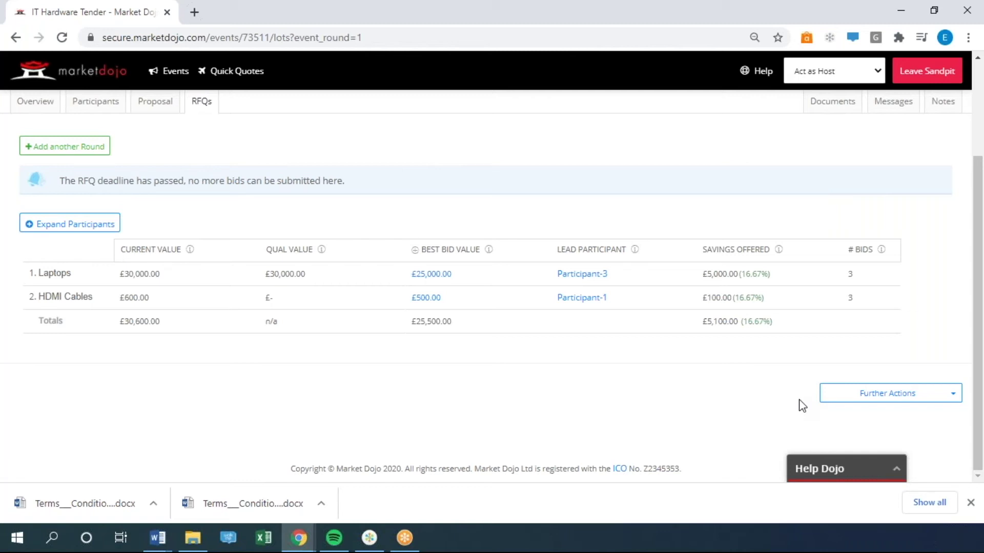
Start a new message to the event participants.
scroll(802, 406, up, 3)
scroll(786, 290, down, 1)
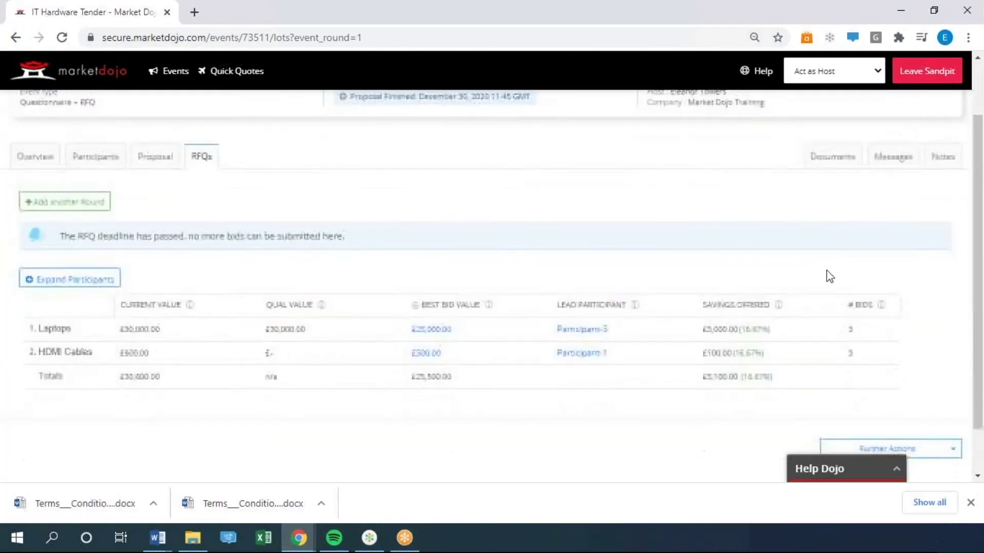
click(894, 160)
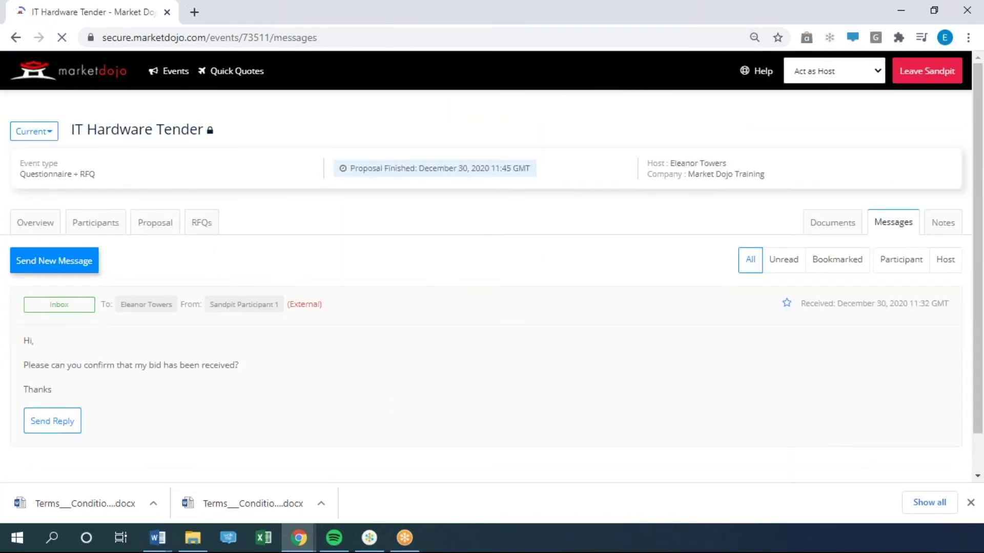
click(68, 264)
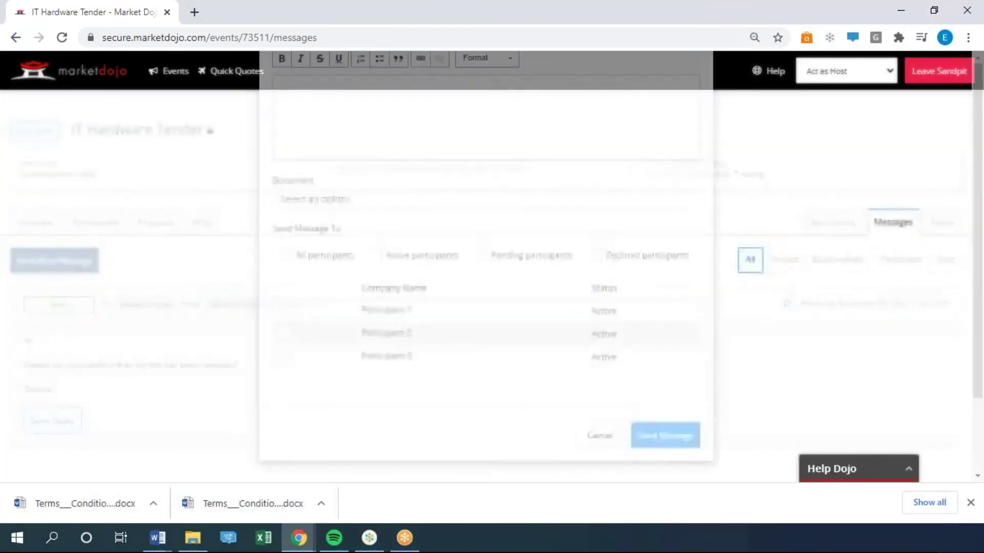
scroll(308, 169, down, 1)
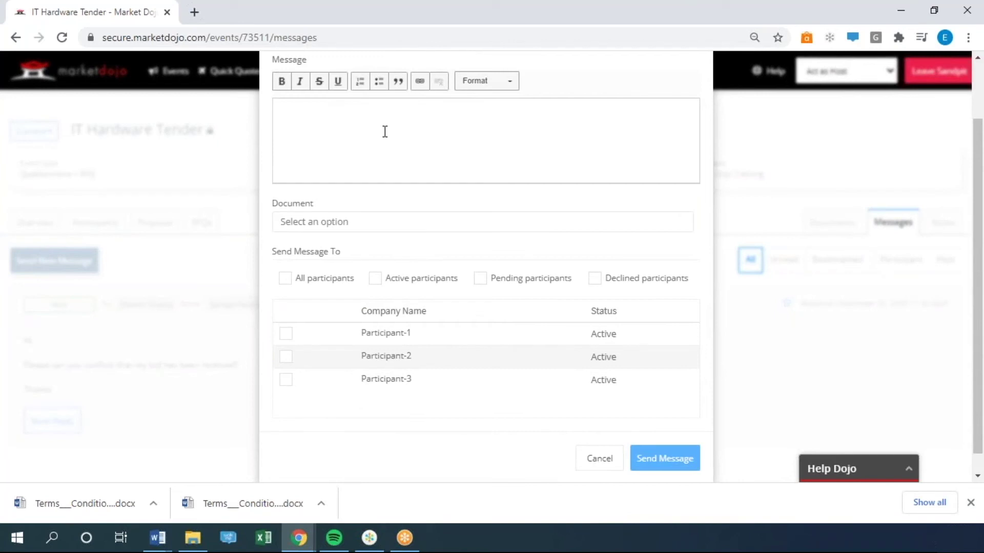
Try selecting the message recipients through the active and all participants groups, and clear the selection.
click(375, 280)
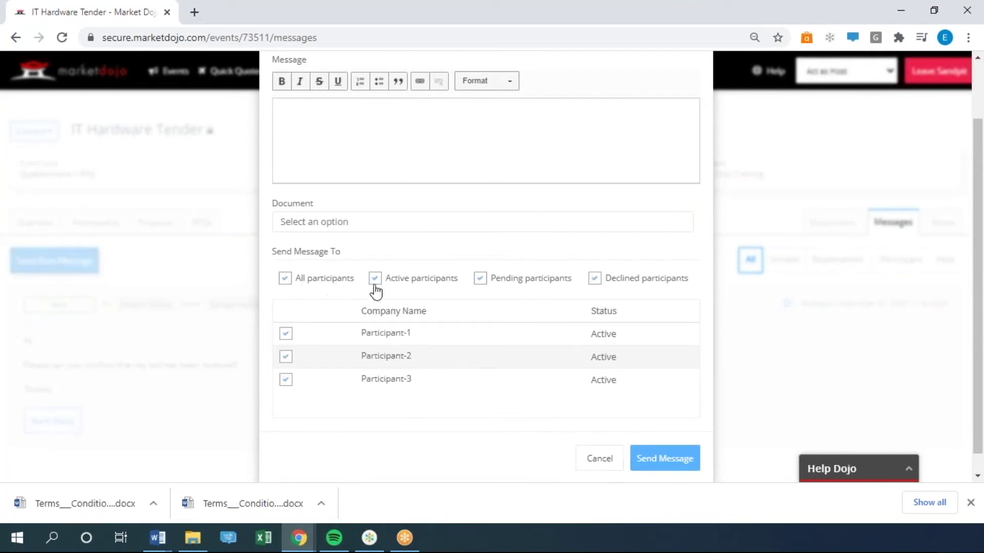
click(286, 280)
click(375, 279)
click(375, 279)
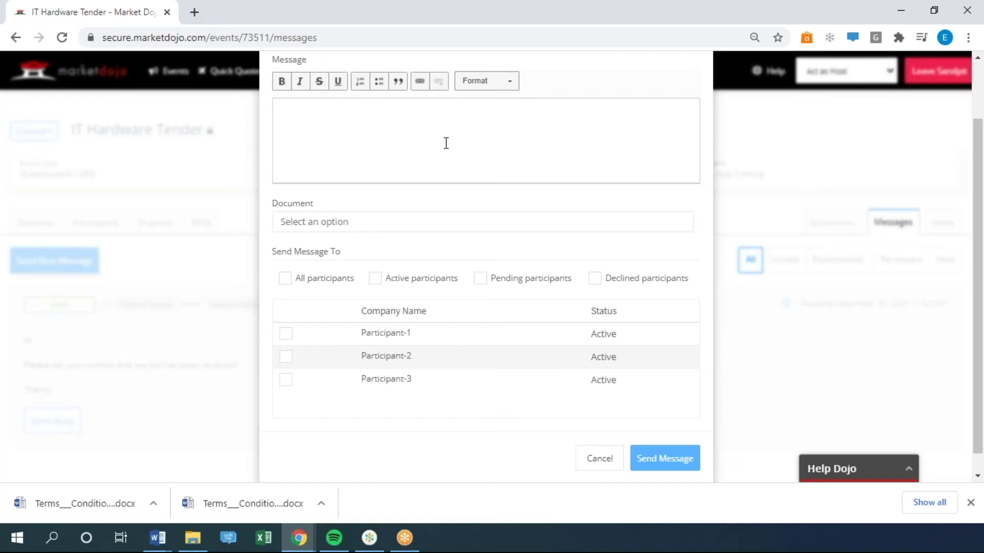
Send the message "Hello" to Participant-2 and Participant-3 only.
click(287, 355)
click(285, 380)
click(345, 169)
text(Hello)
click(653, 468)
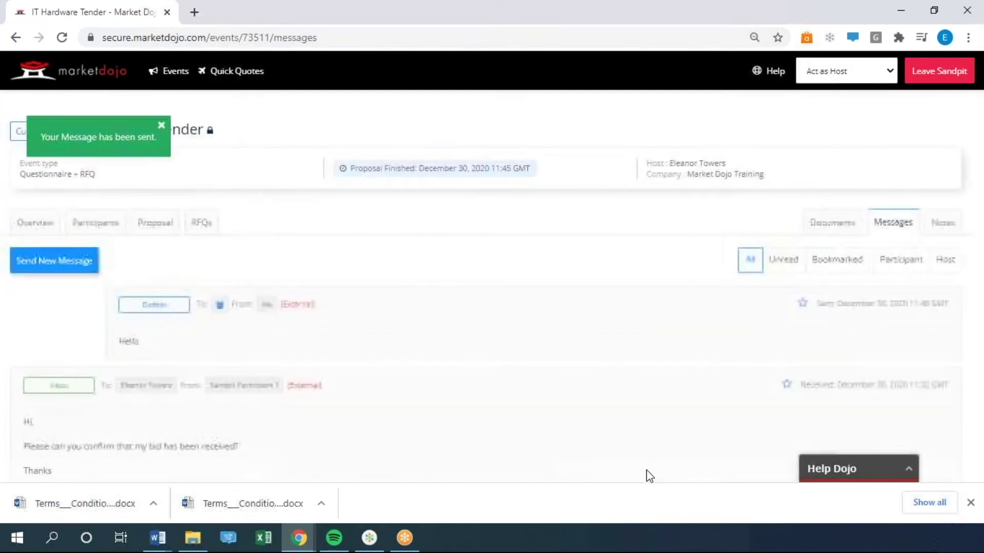
Review the documents uploaded by the host and by each of the three participants.
click(842, 227)
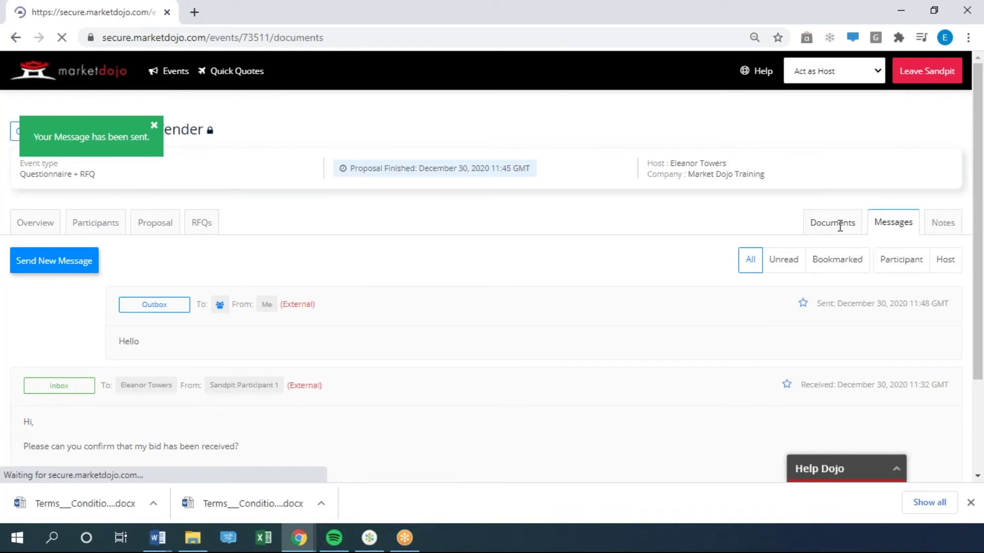
scroll(395, 354, down, 3)
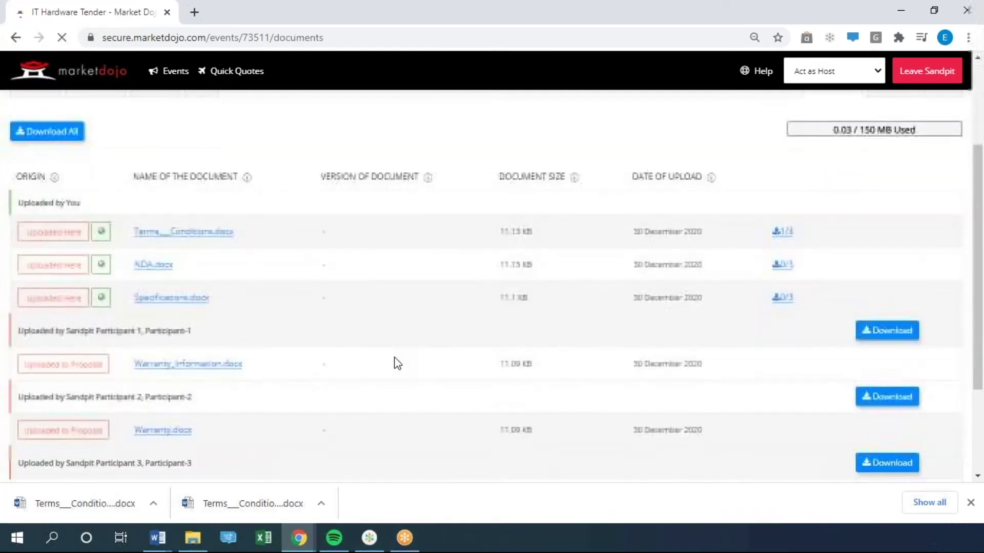
scroll(197, 344, down, 3)
scroll(229, 361, up, 5)
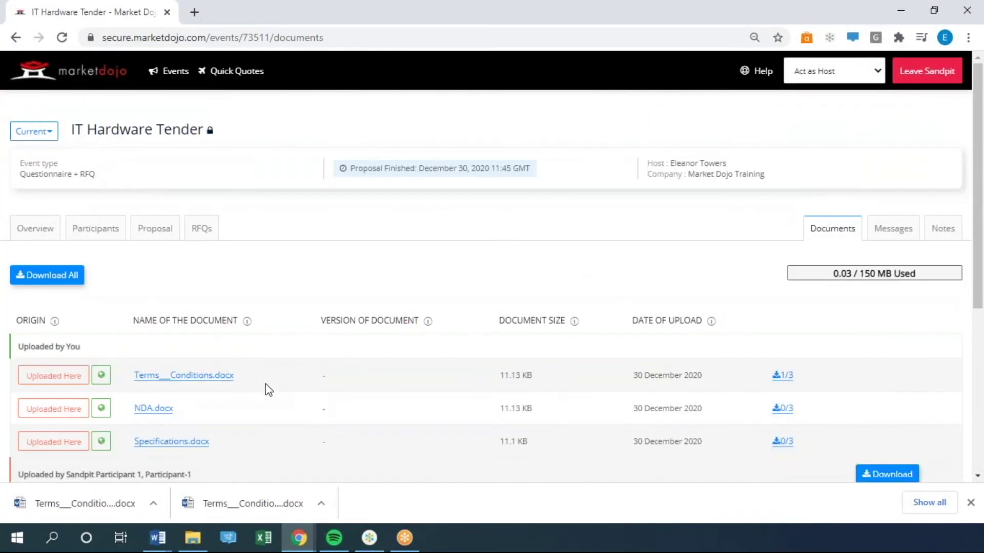
Start a new event note for Participant-1 with the title "Contact".
click(939, 237)
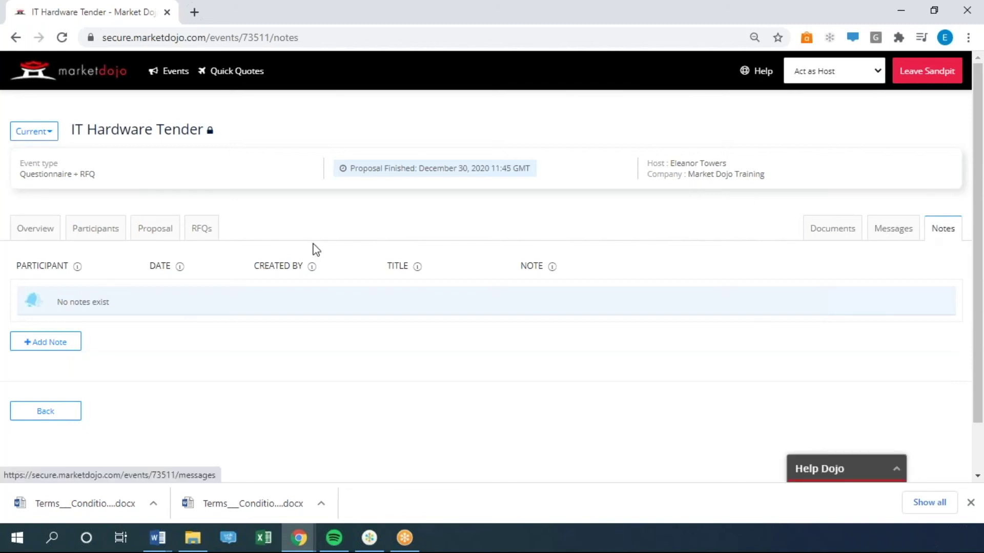
click(69, 347)
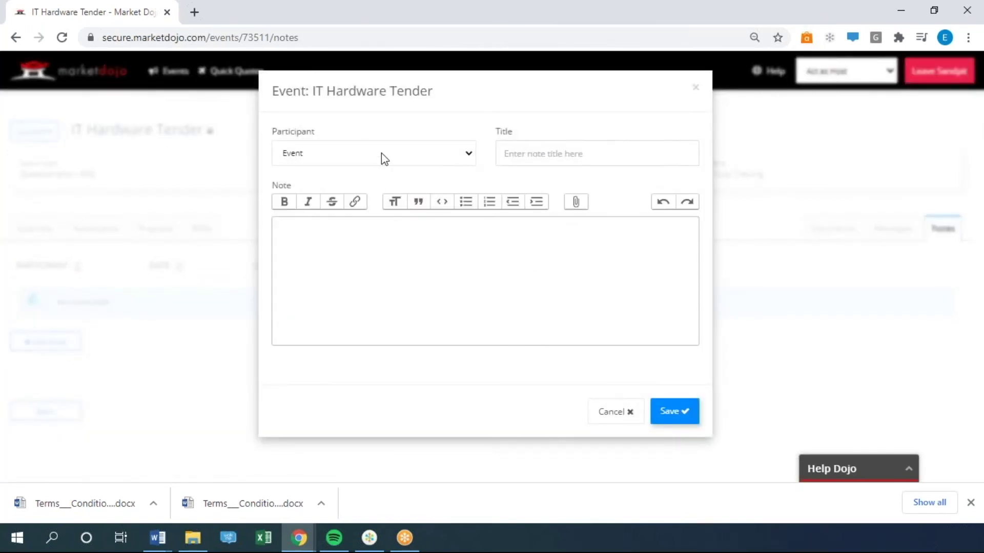
click(399, 153)
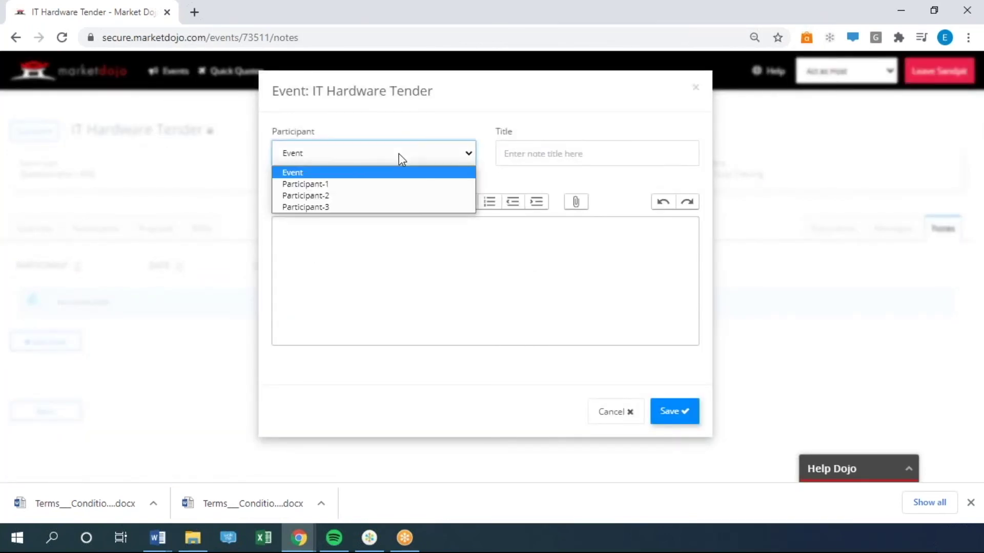
click(337, 185)
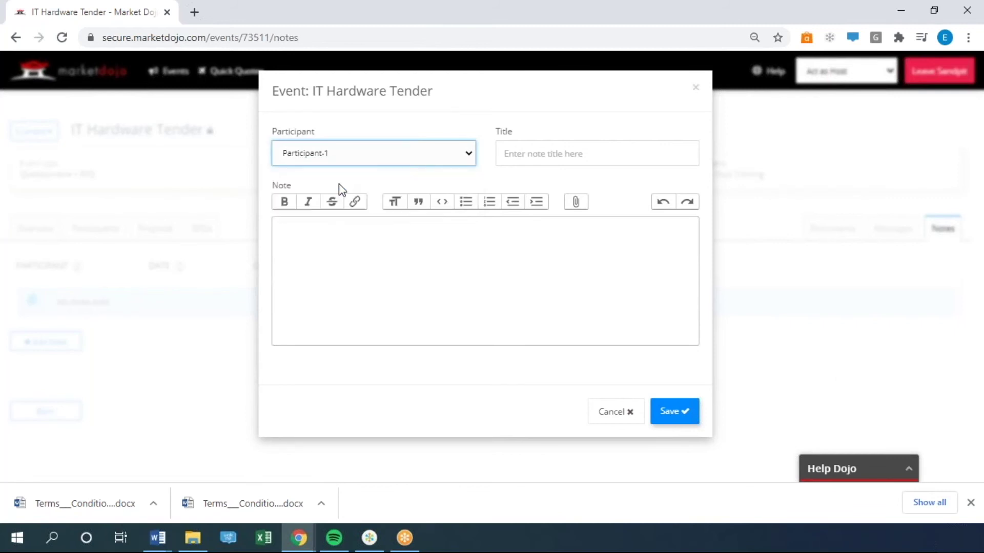
click(530, 152)
text(Co)
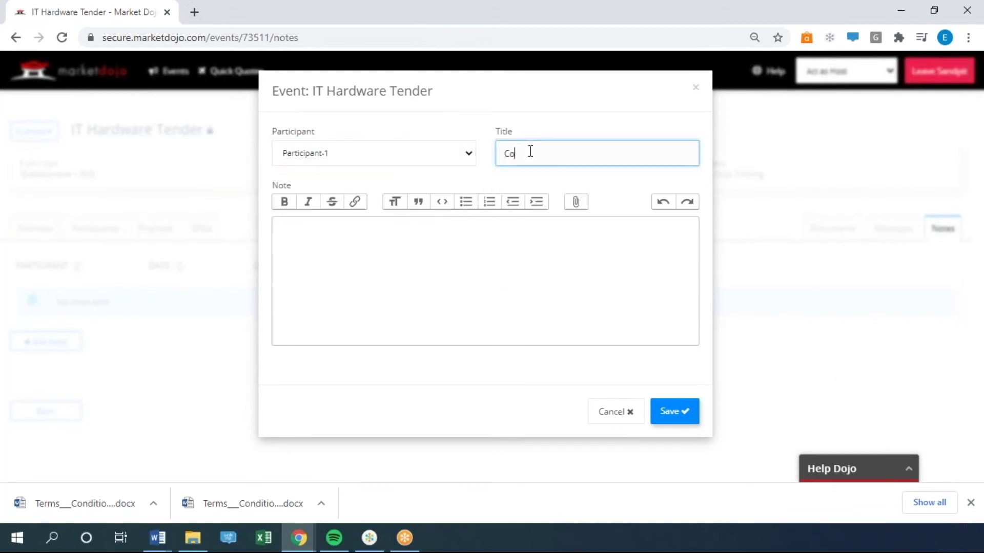
text(ntact)
Write the note "Participant one has been very slow to respond to all communication and does not answer calls." and save it.
click(537, 306)
text(Pa)
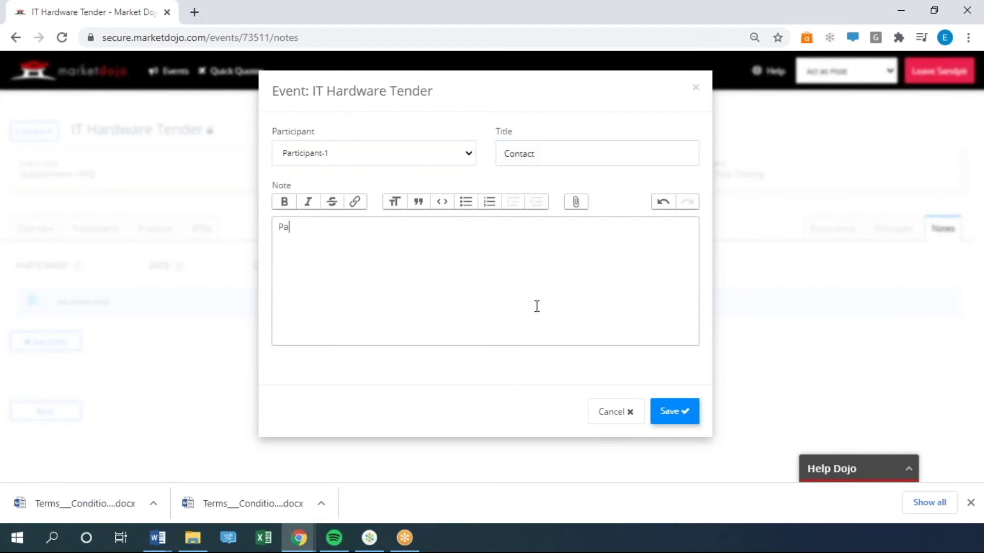
text(rticipant one has been very )
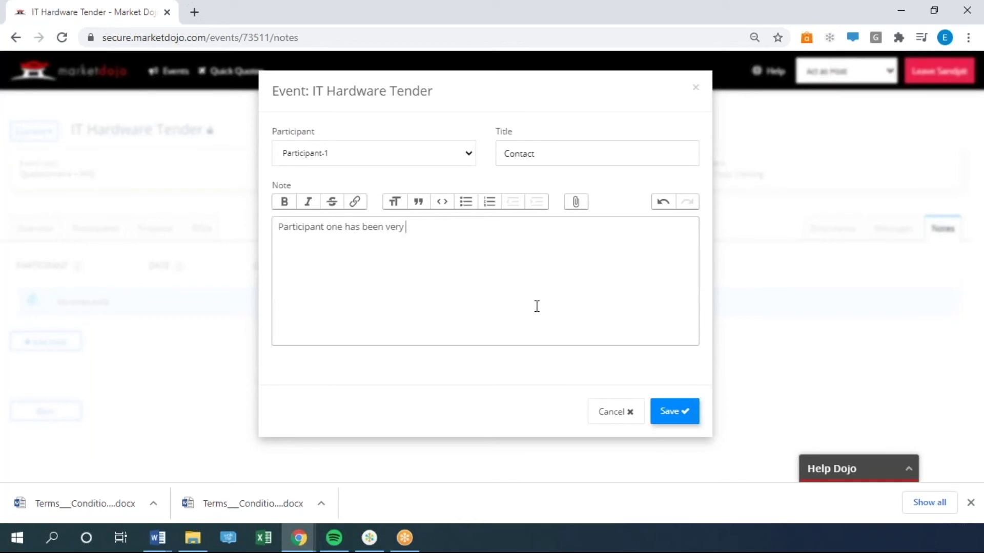
text(slow to respond to all communicato)
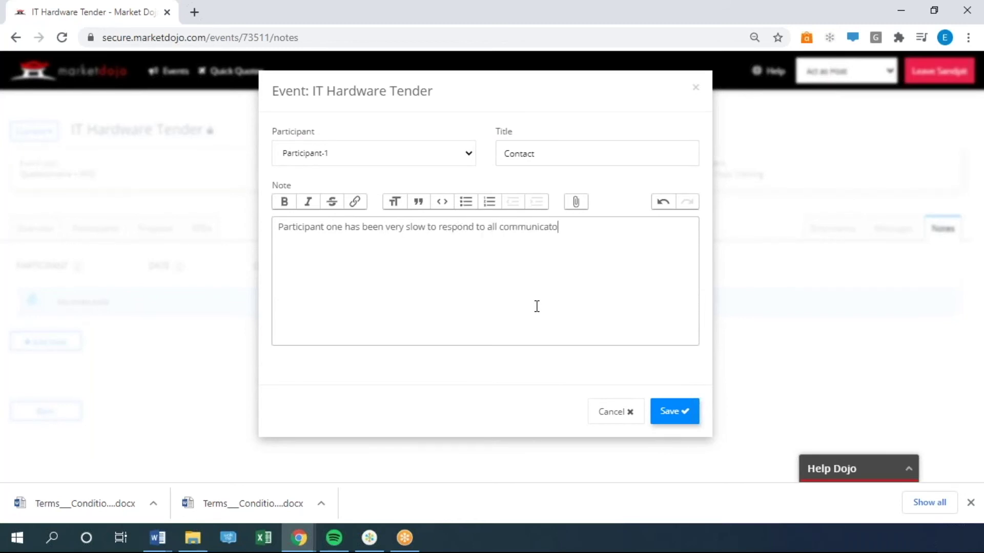
key(BackSpace)
text(ions)
key(BackSpace)
text(and does not answer calls.)
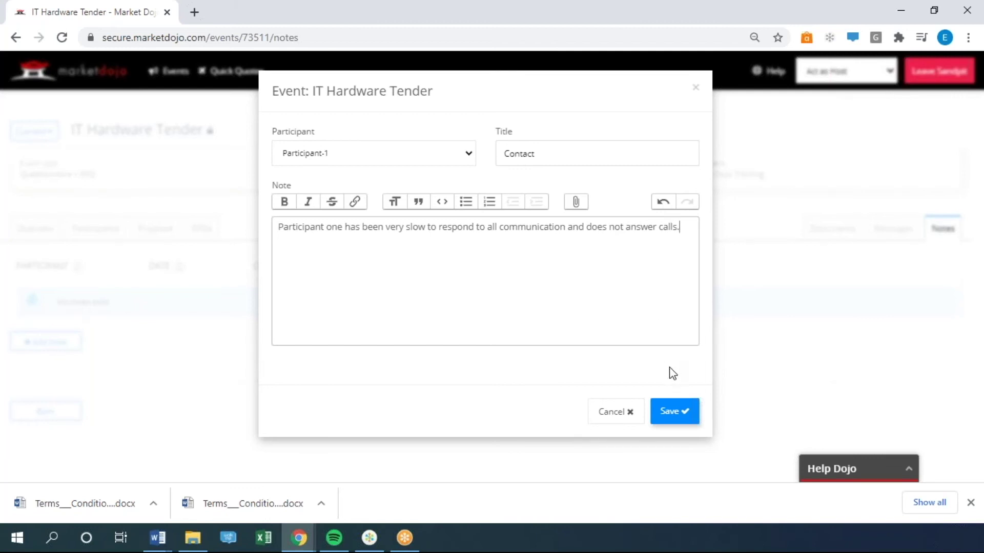
click(678, 419)
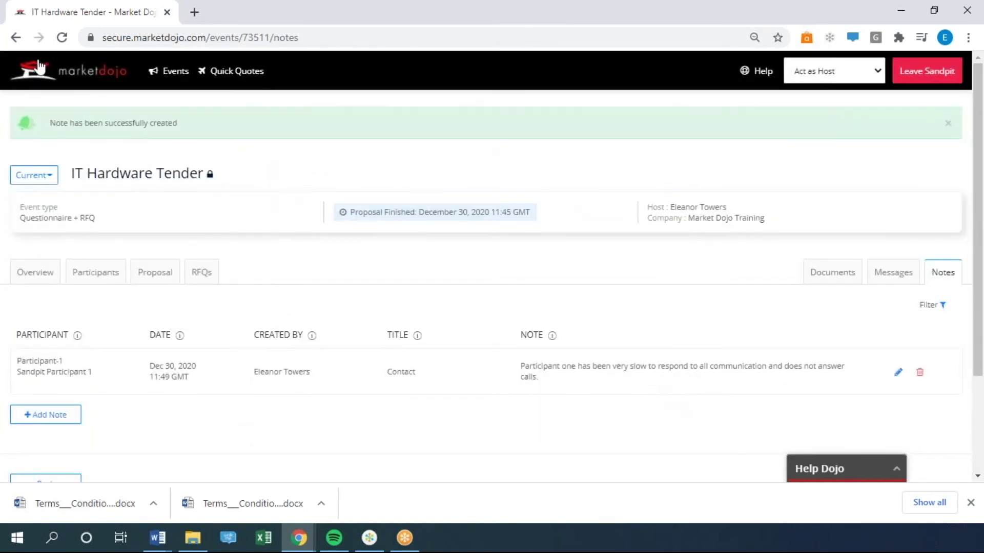
click(35, 276)
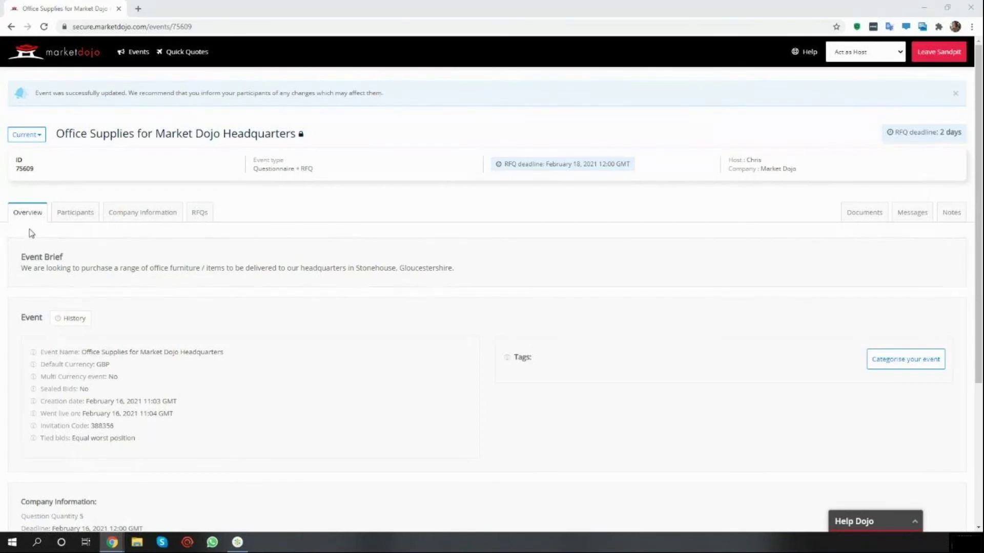
scroll(141, 262, down, 4)
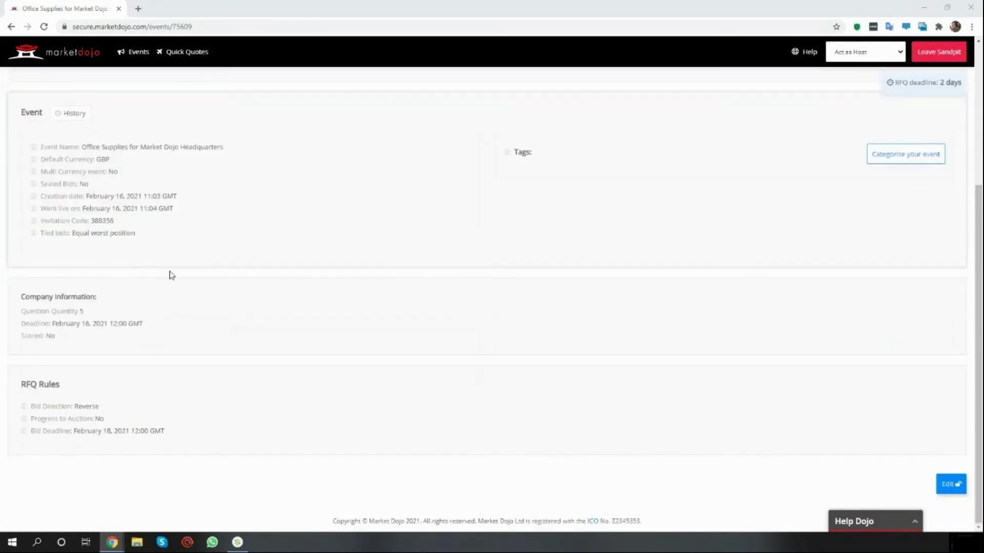
click(952, 484)
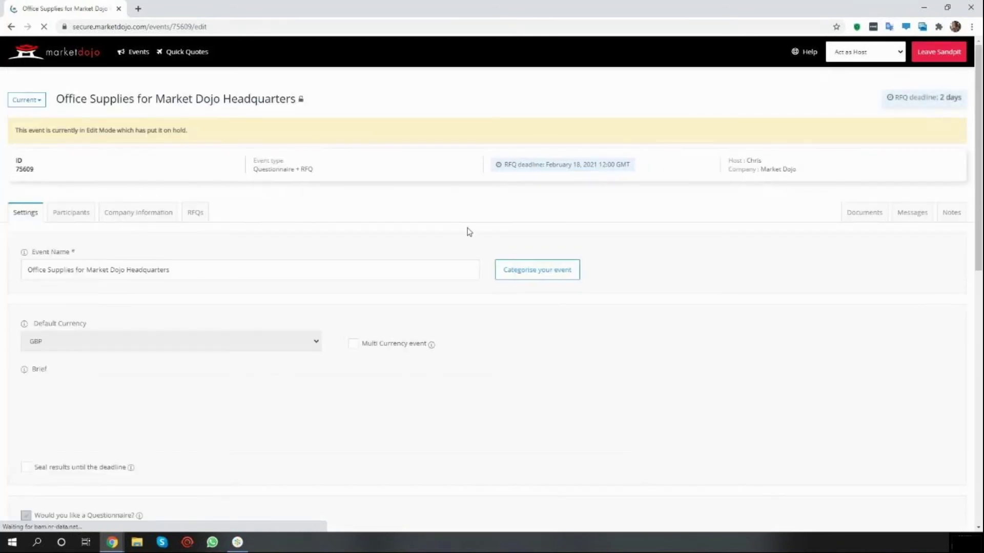
scroll(439, 283, down, 3)
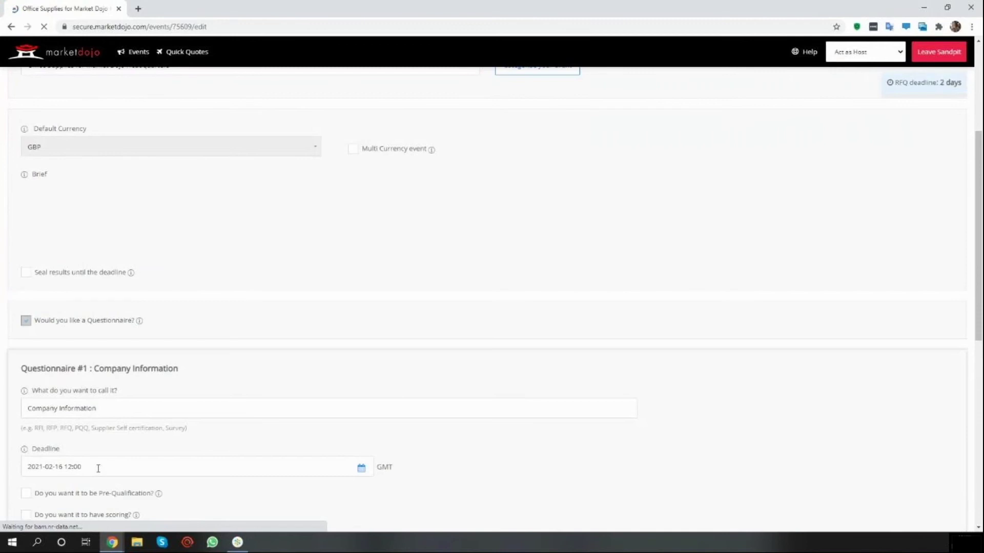
click(98, 468)
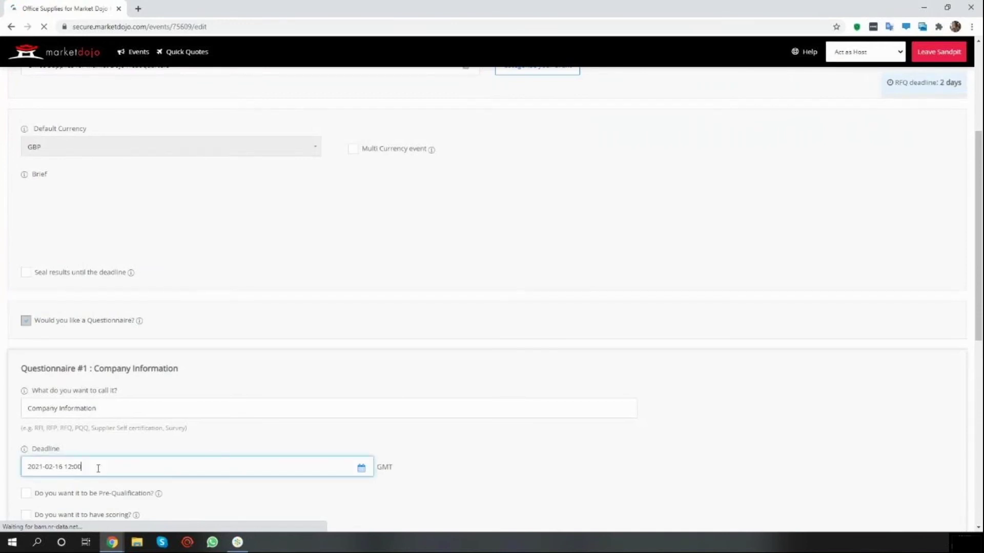
click(98, 468)
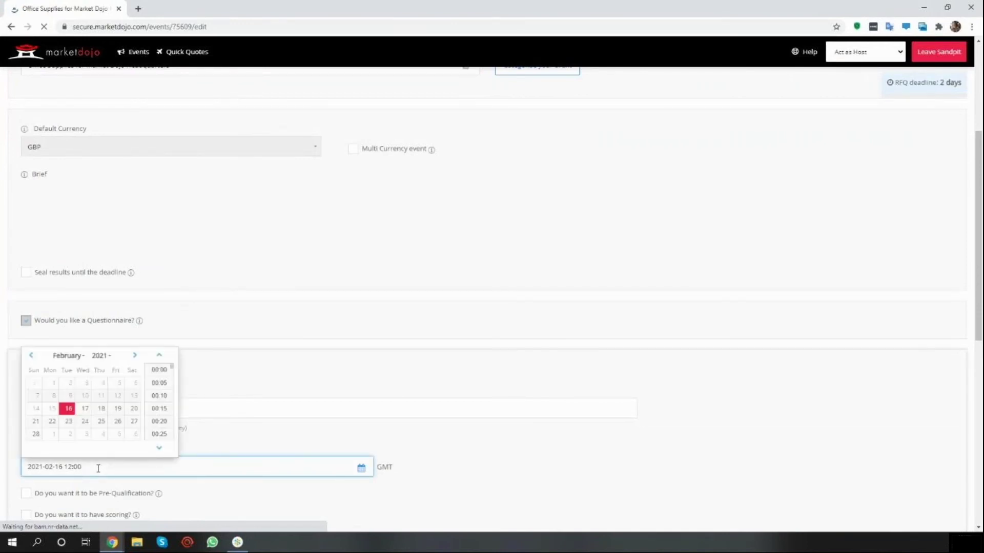
click(86, 410)
drag(172, 369, 172, 408)
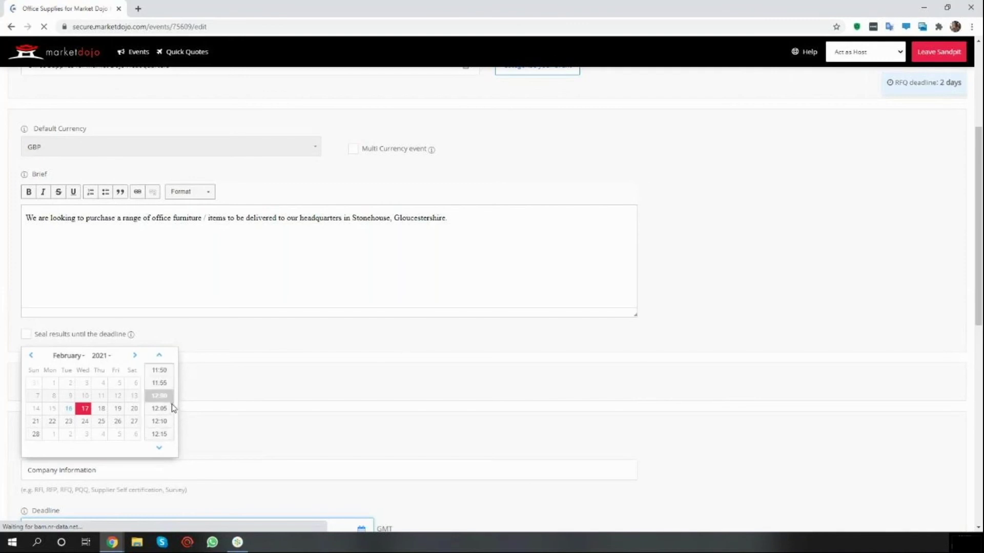
click(160, 398)
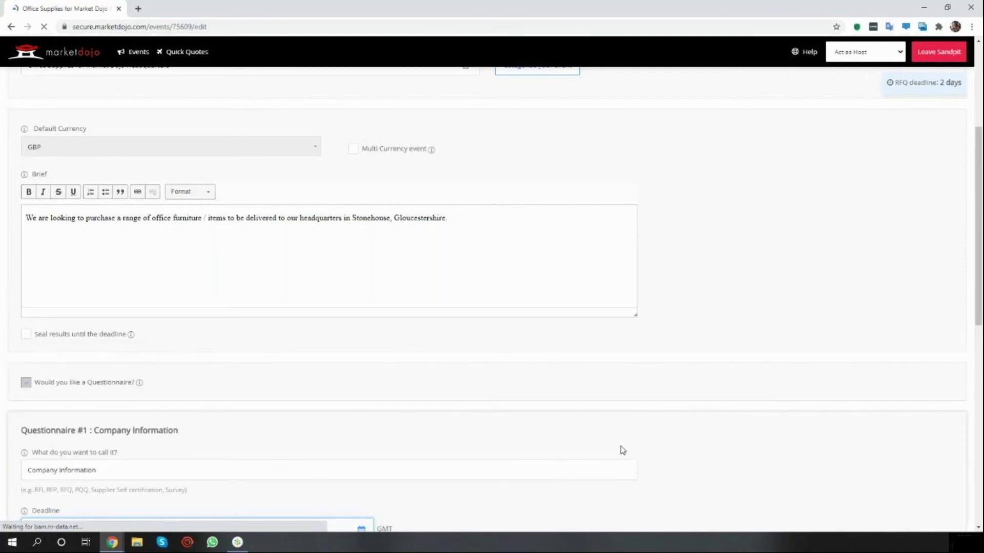
scroll(623, 448, down, 10)
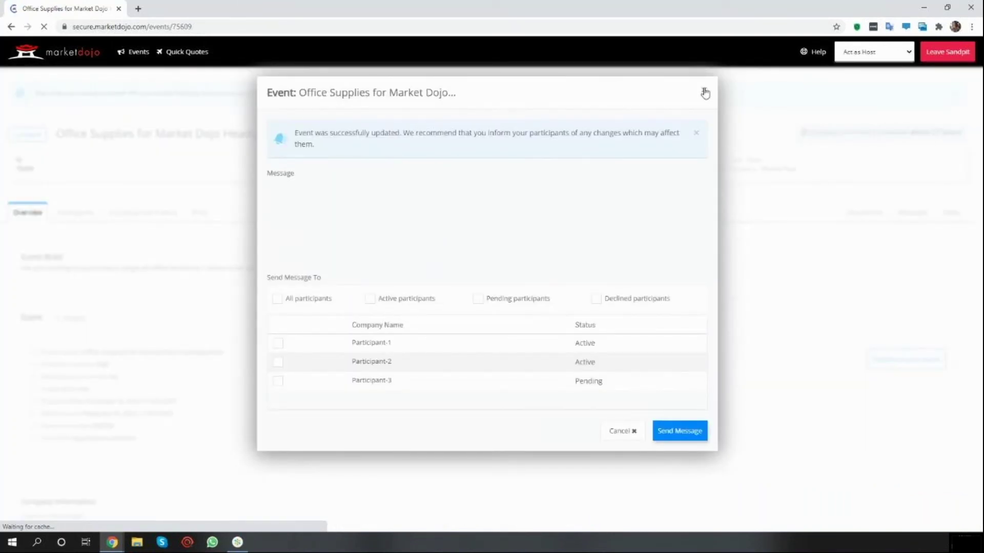
click(704, 92)
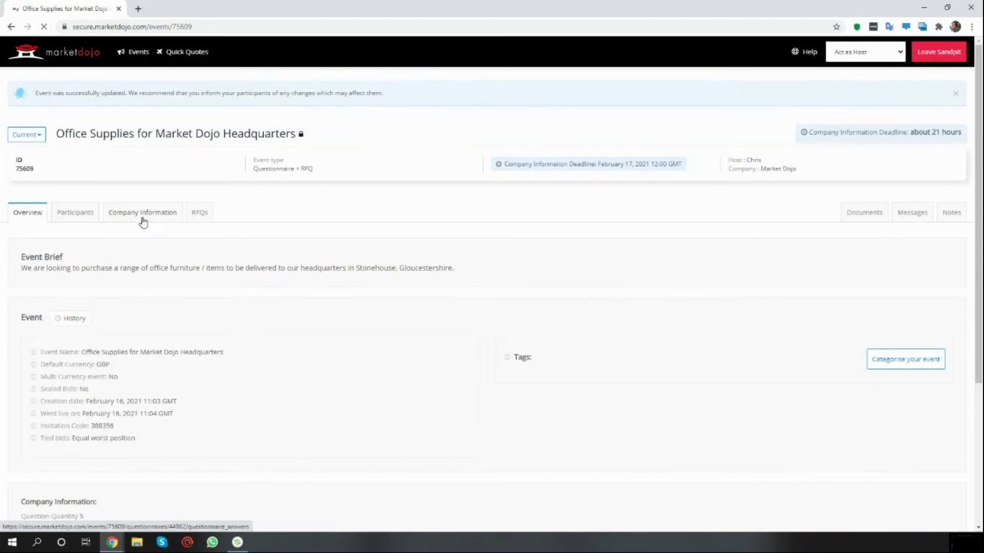
Review the Company Information answers and allow Participant-1 to resubmit theirs.
click(139, 215)
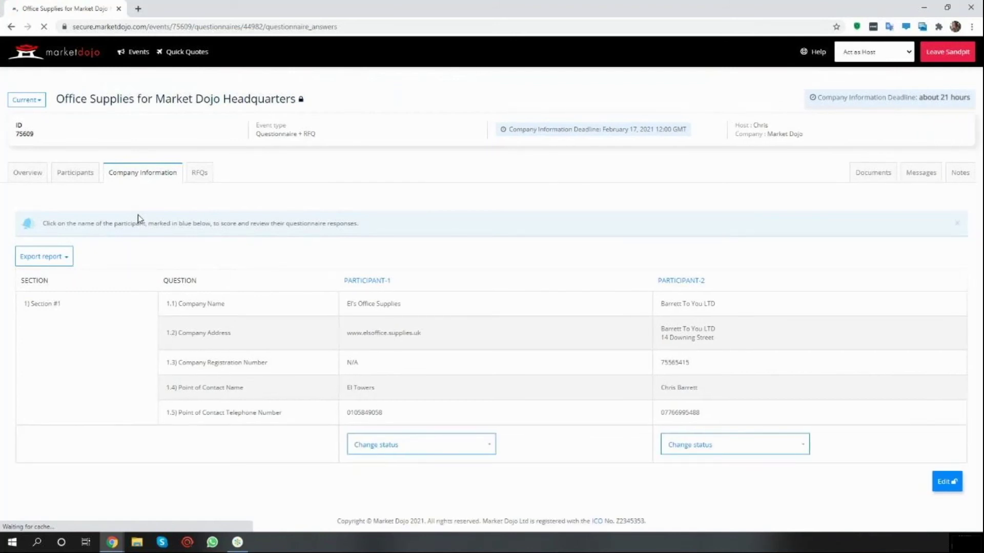
drag(352, 333, 417, 340)
click(432, 334)
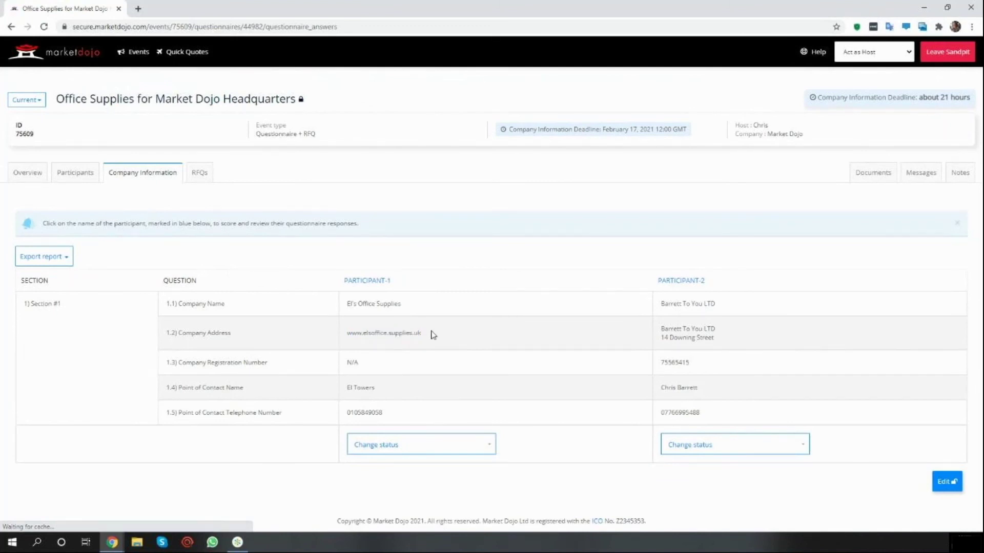
click(489, 450)
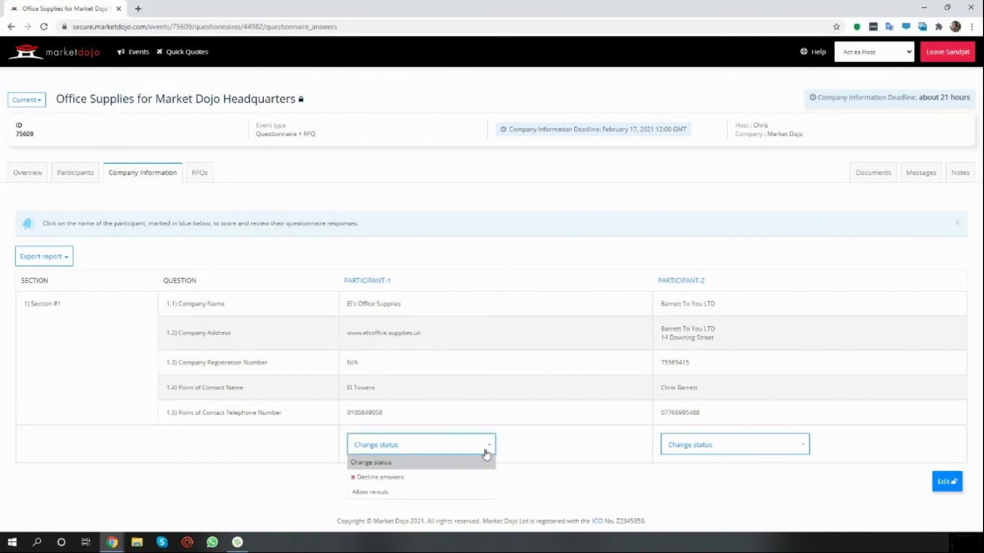
click(396, 495)
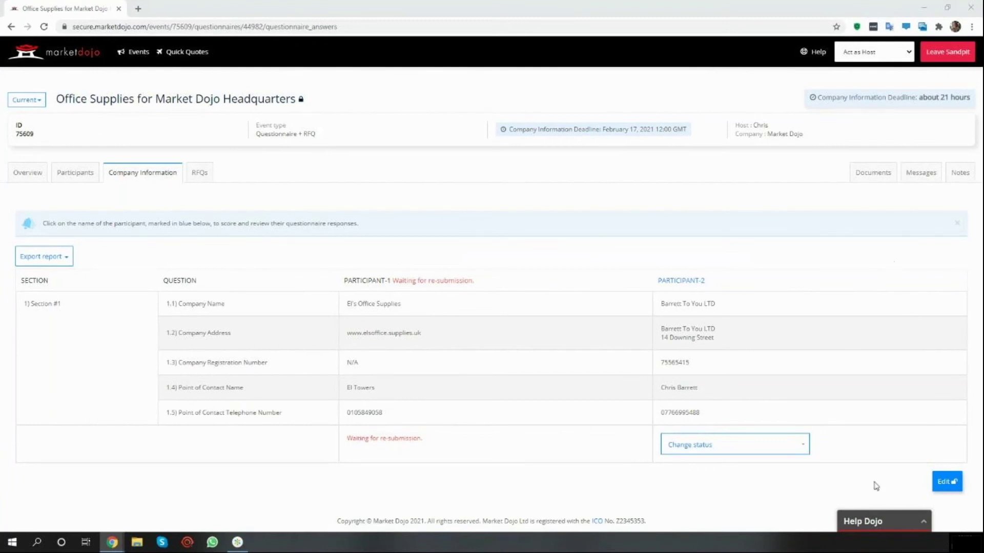
Resend the event invitation to Participant-3 only and close the participant details.
click(70, 177)
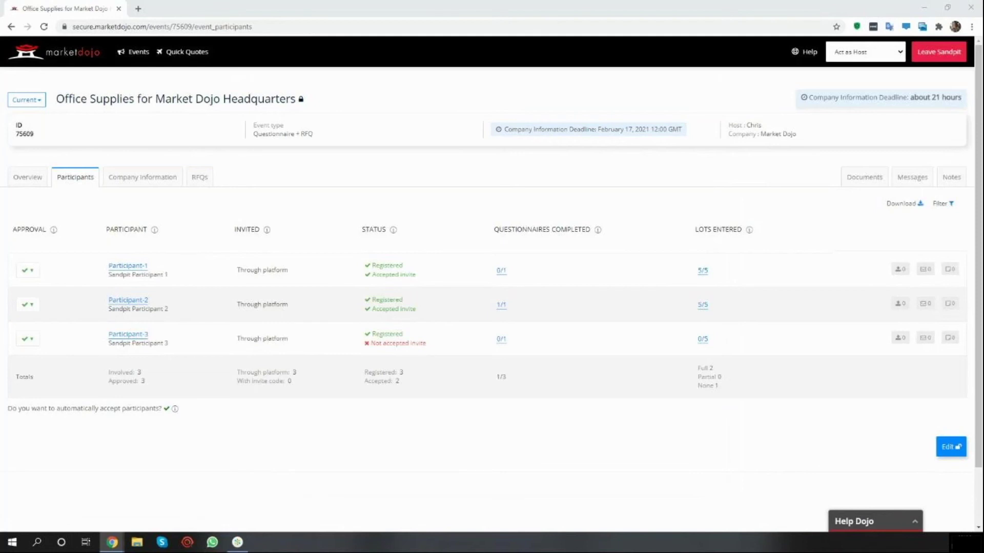
drag(106, 334, 132, 340)
click(454, 330)
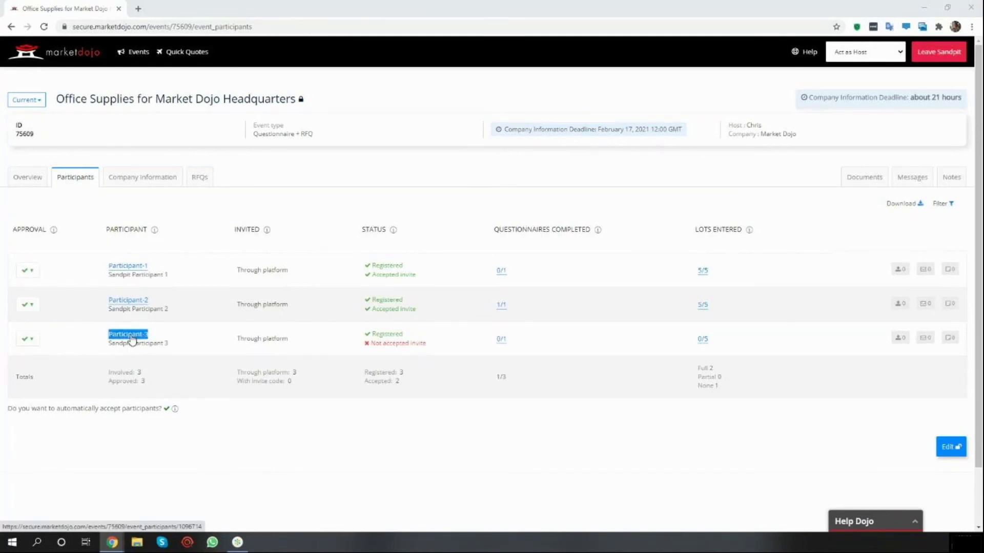
click(132, 339)
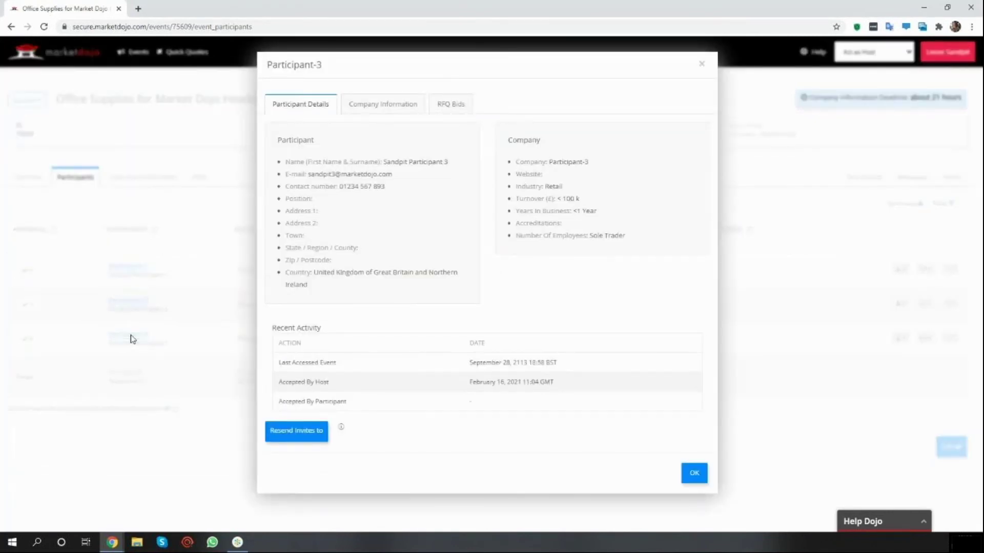
click(297, 441)
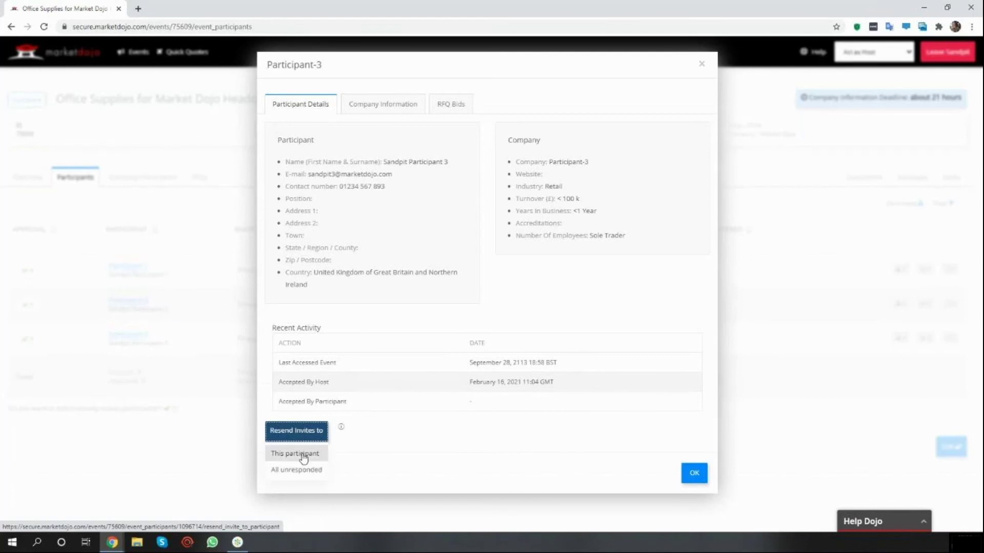
click(304, 455)
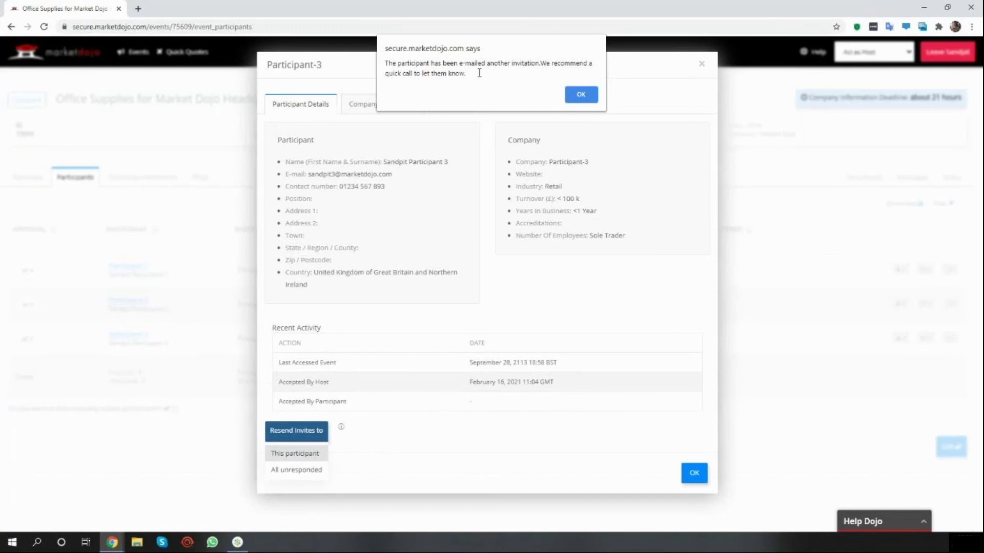
click(581, 96)
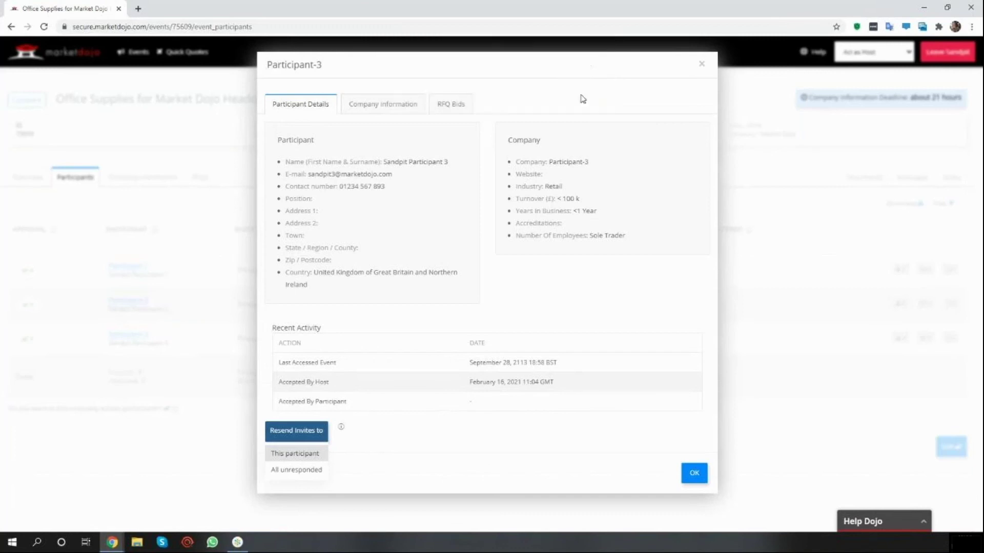
click(695, 473)
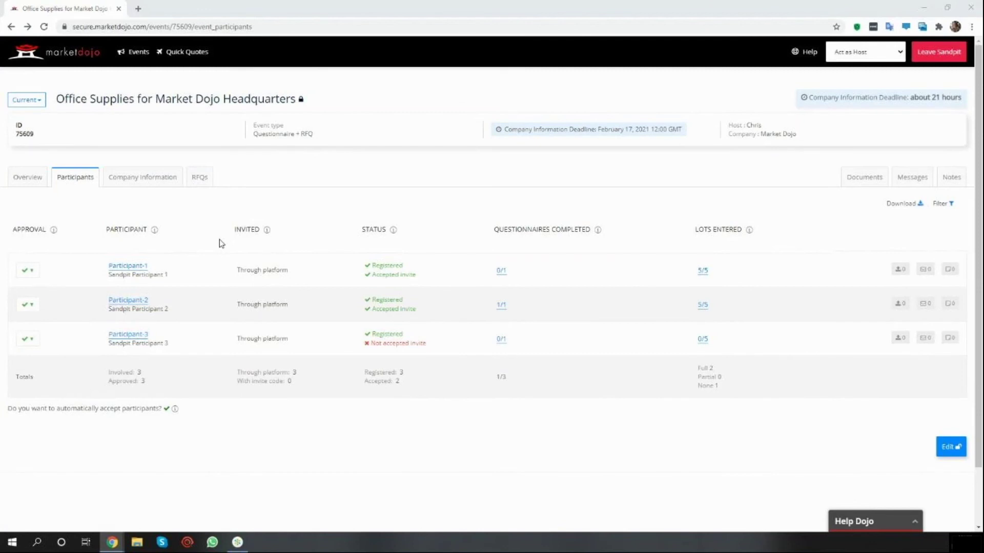
Delete Participant-2's RFQ bid on the Snooker Table lot and close the lot's current bids.
click(207, 183)
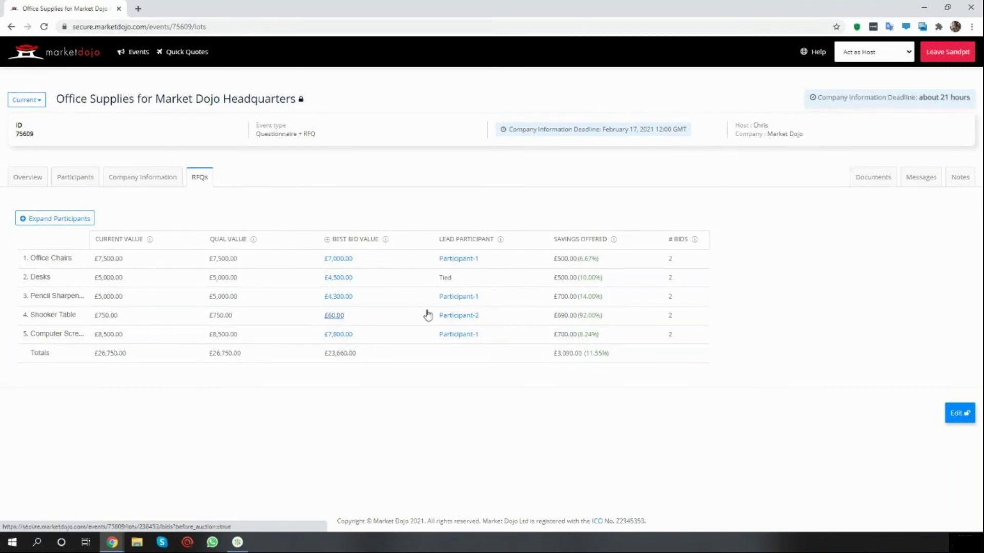
click(337, 316)
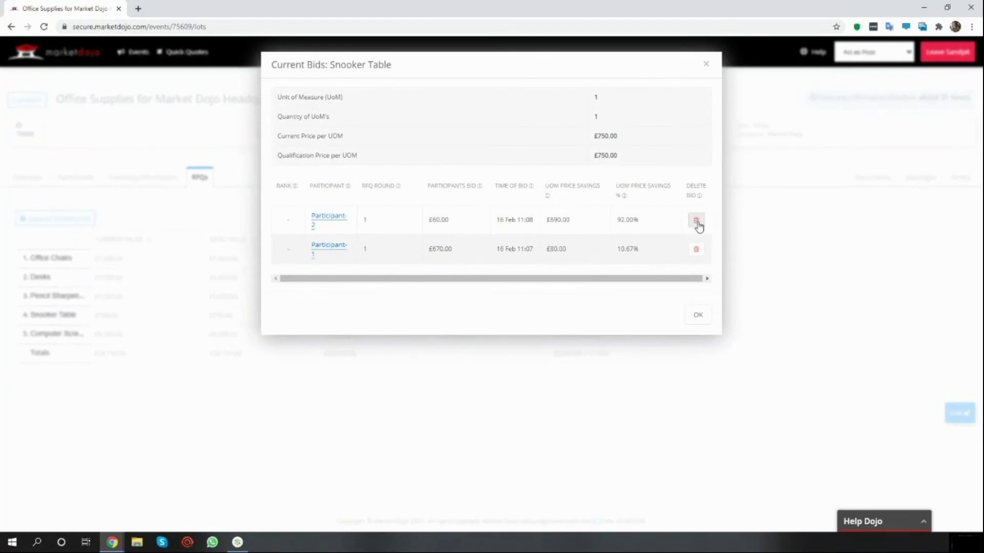
click(697, 221)
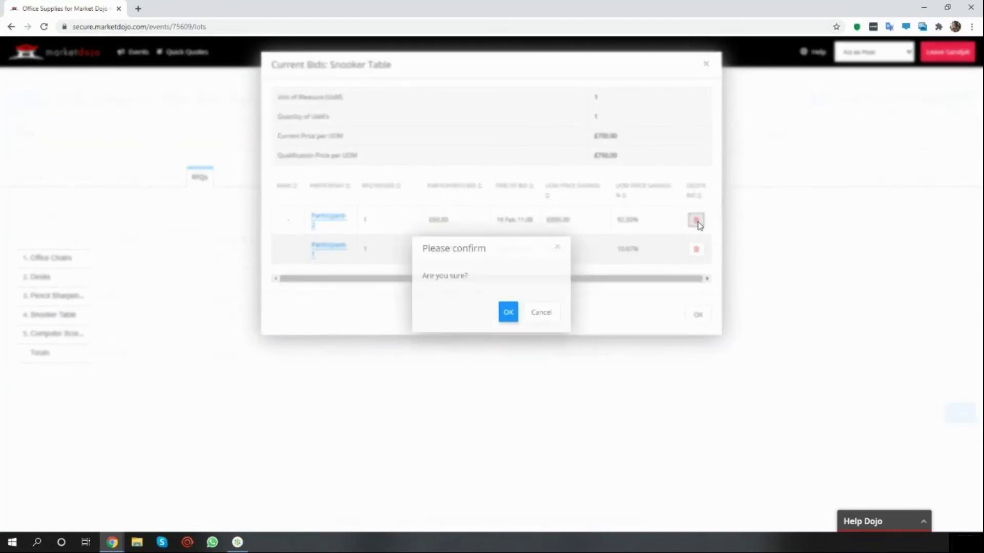
click(509, 318)
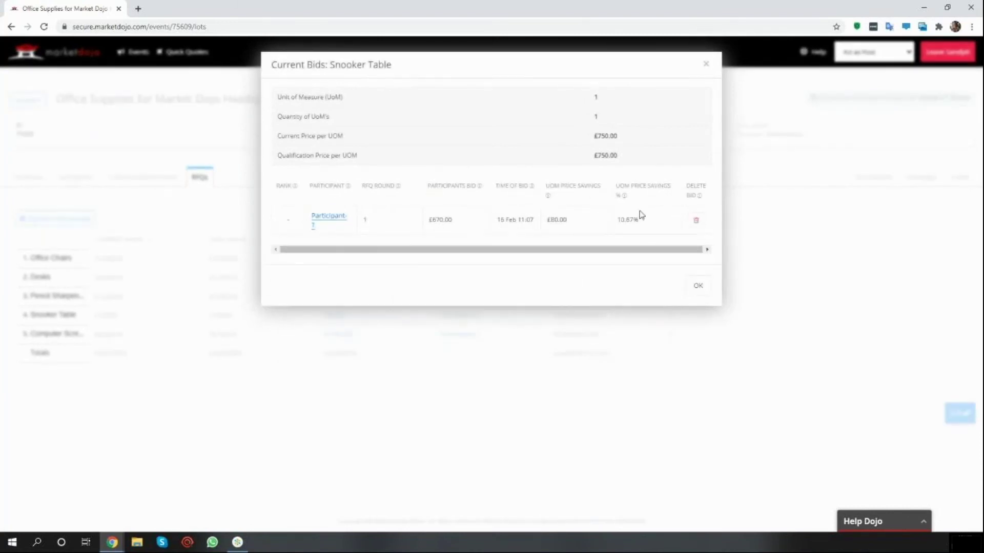
click(705, 69)
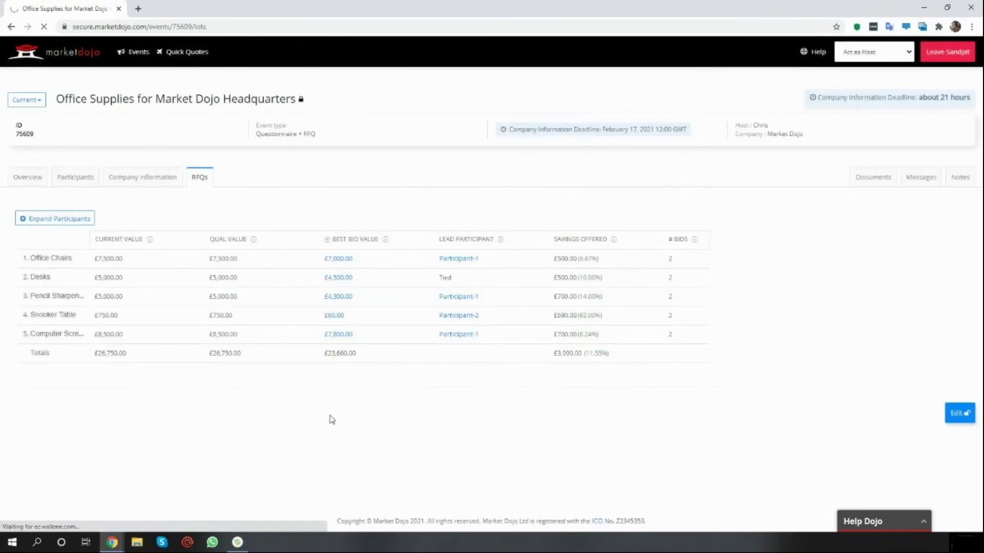